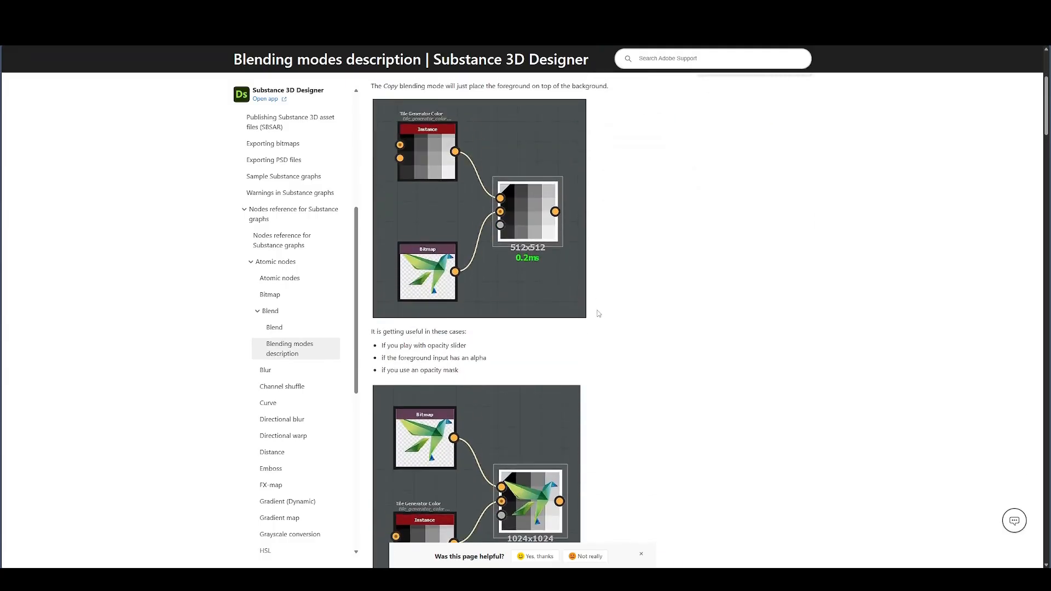
# - Launch Substance 3D Designer and create a new Substance graph from the Empty template
pyautogui.scroll(2, 600, 316)
pyautogui.press('super')
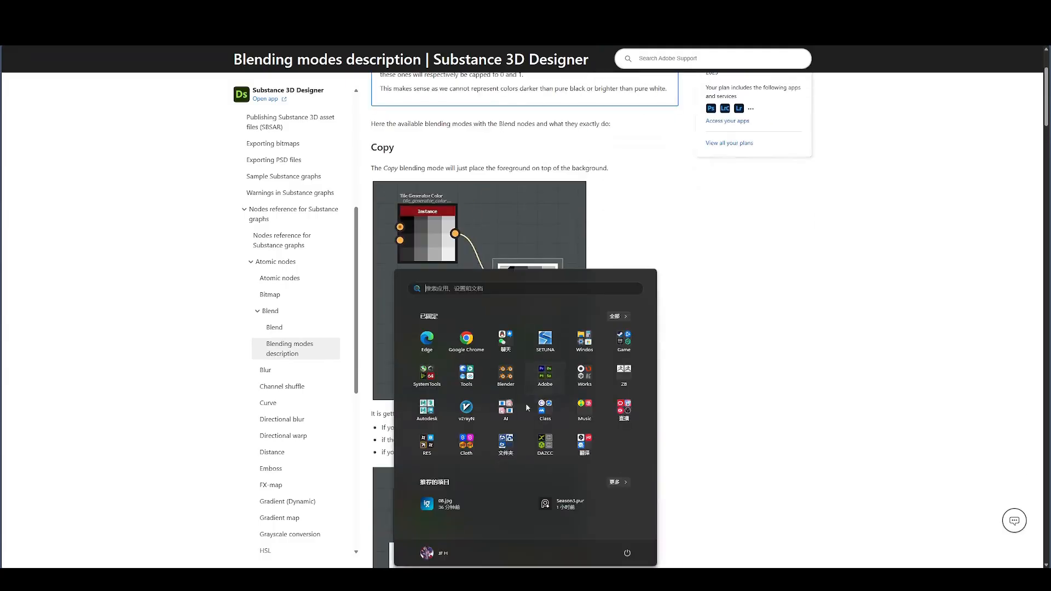
pyautogui.click(547, 380)
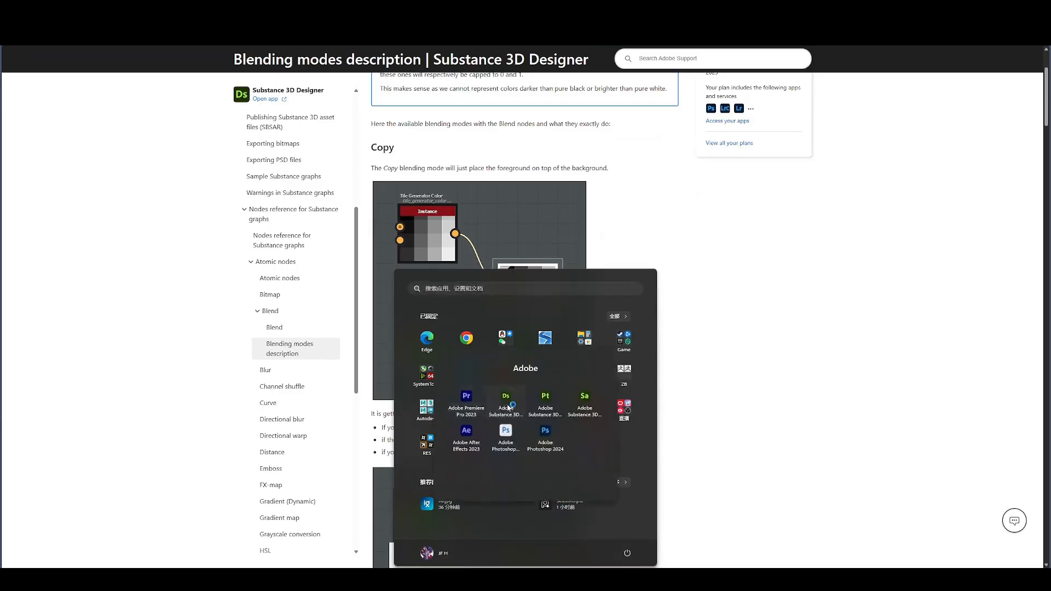
pyautogui.click(508, 407)
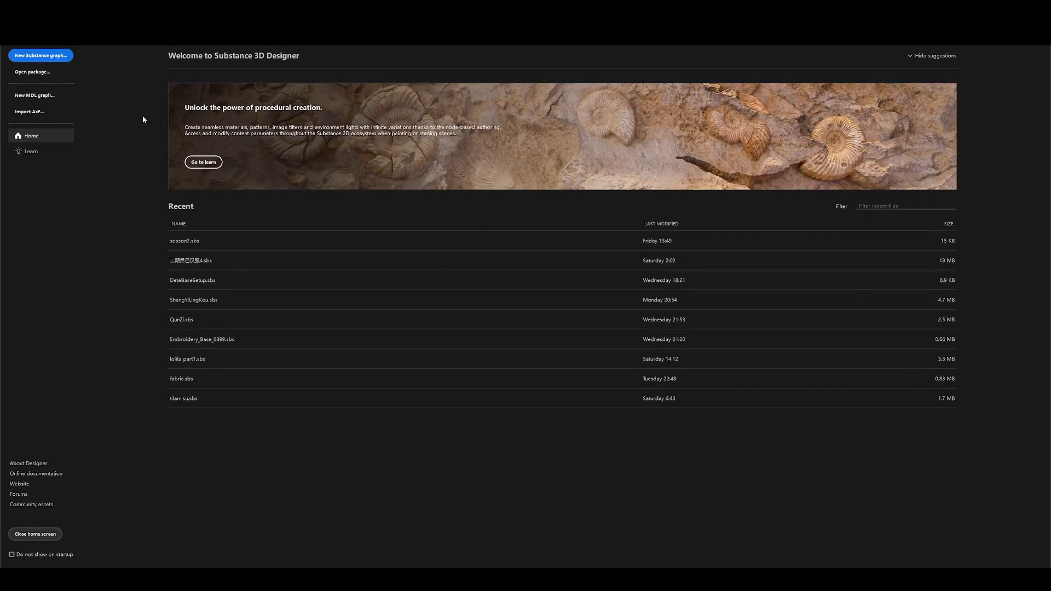
pyautogui.click(48, 59)
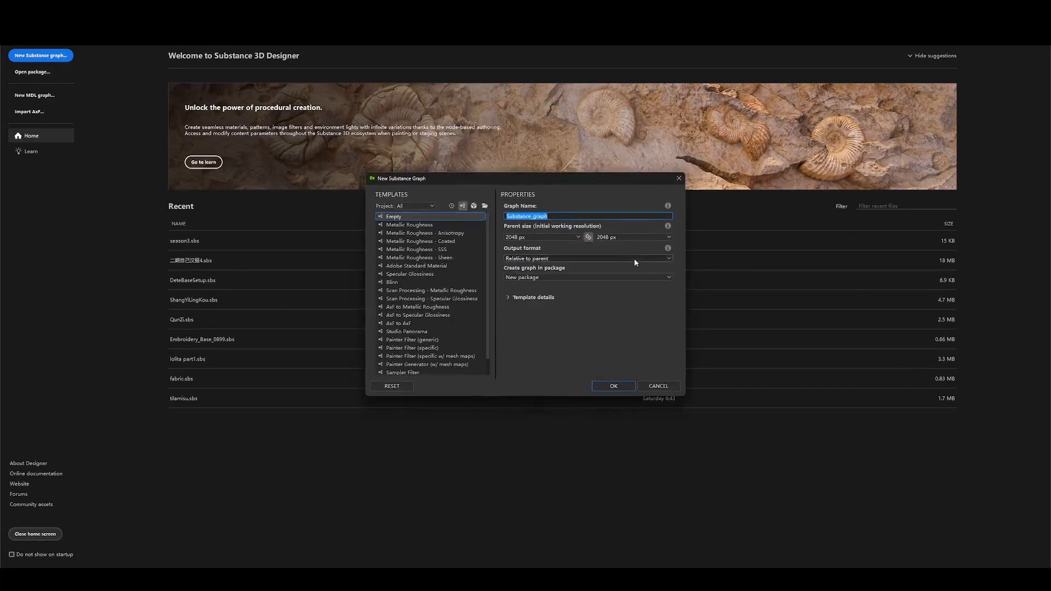
pyautogui.click(612, 389)
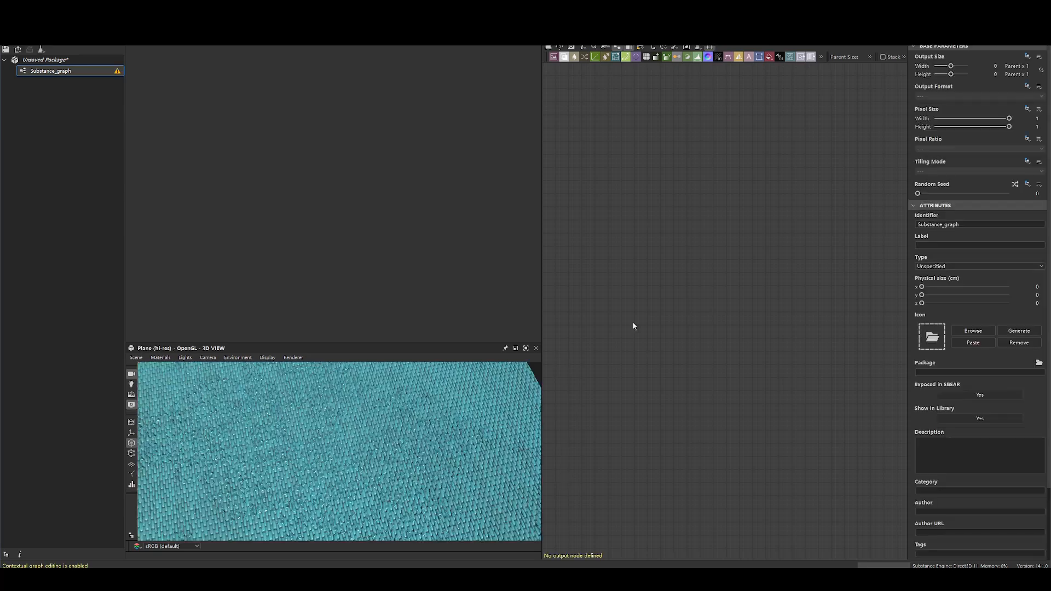
# - Add a Blend node and a Shape node to the empty graph
pyautogui.press('space')
pyautogui.write('blend')
pyautogui.press('Return')
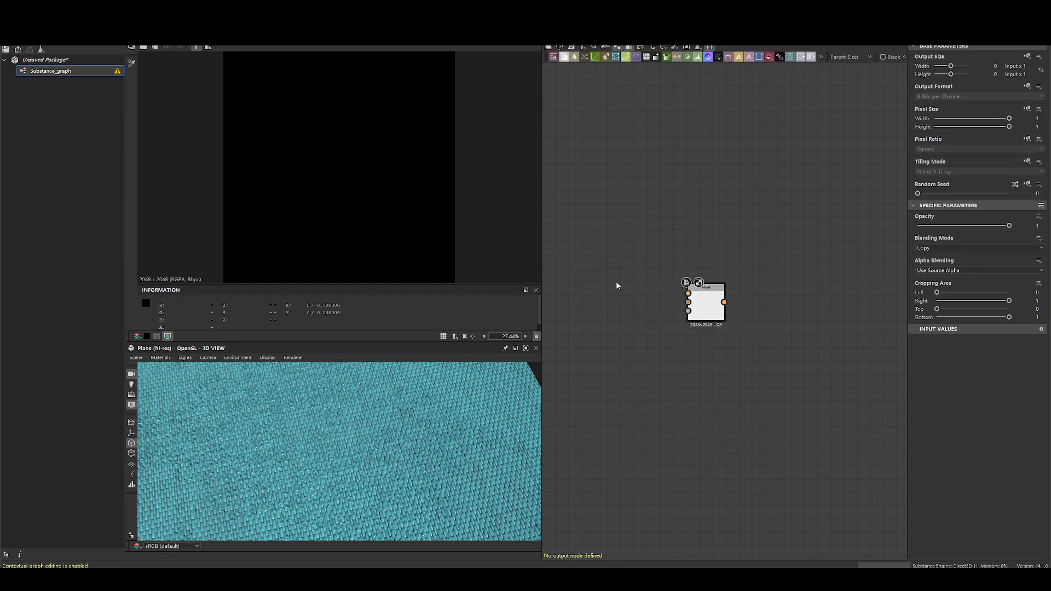
pyautogui.press('space')
pyautogui.write('shape')
pyautogui.press('Return')
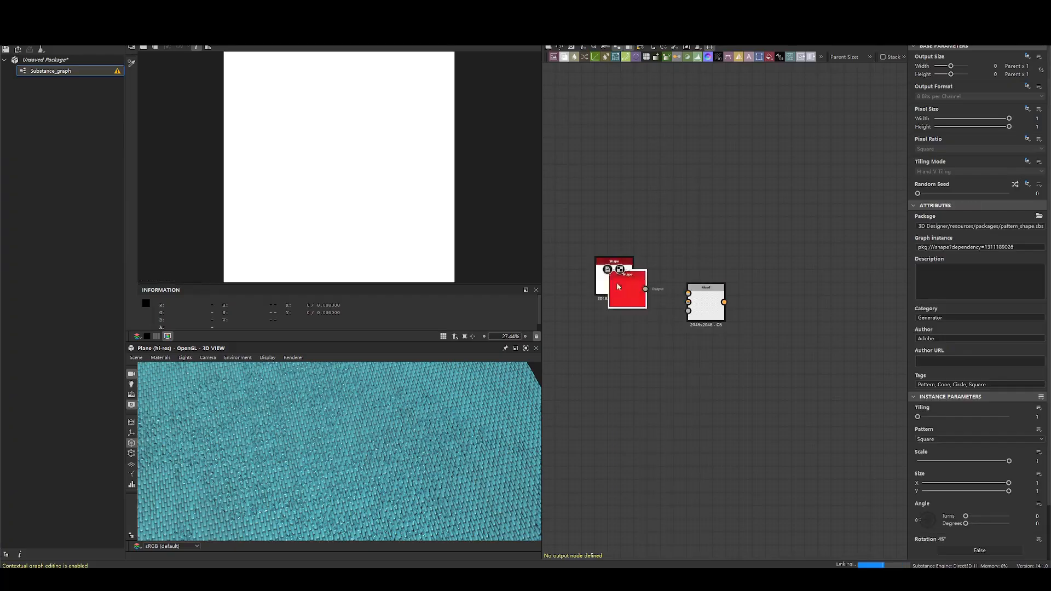
# - Duplicate the Shape node and set the copy's pattern to Thorn
pyautogui.hotkey('ctrl', 'd')
pyautogui.click(926, 439)
pyautogui.click(932, 476)
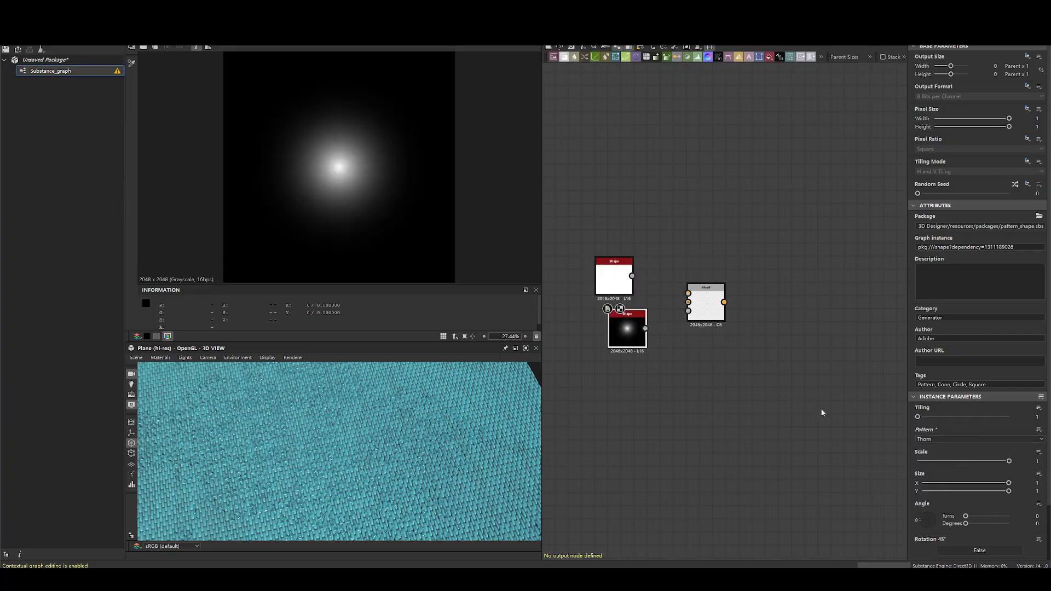
# - Set the original Shape node's pattern to Disc and its scale to 0.66
pyautogui.doubleClick(615, 284)
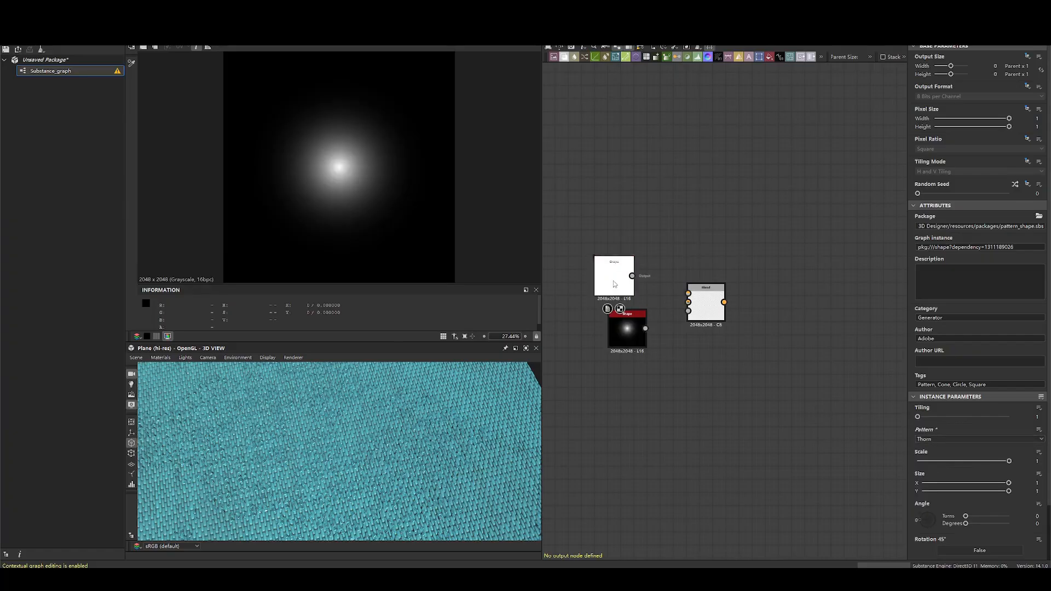
pyautogui.click(935, 440)
pyautogui.click(930, 453)
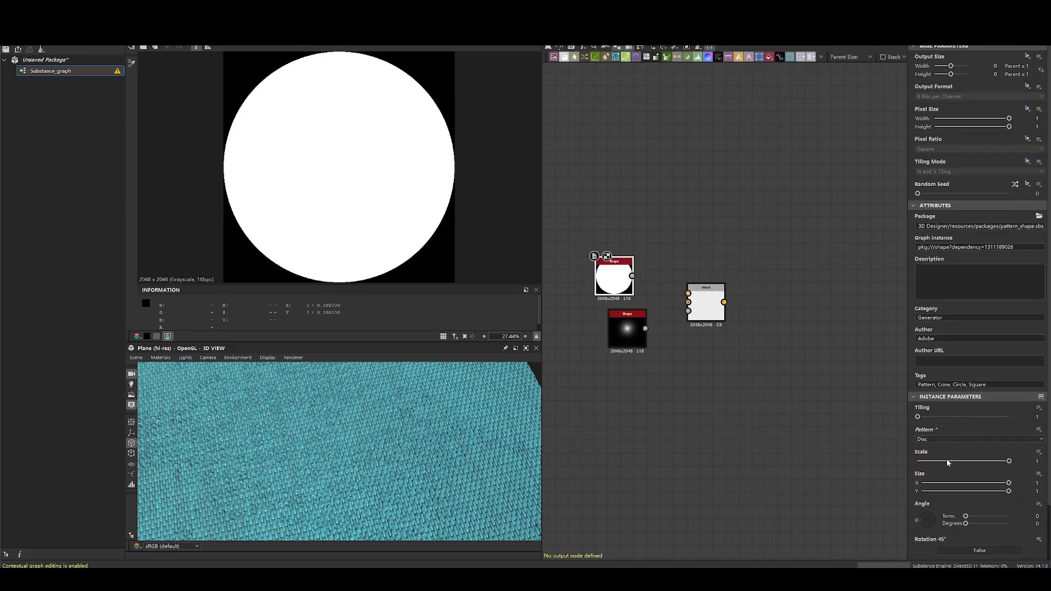
pyautogui.moveTo(1007, 463); pyautogui.dragTo(978, 462)
# - Align the two Shape nodes, connect the disc to the Blend's foreground and the thorn to its background, and preview the Blend
pyautogui.moveTo(629, 329); pyautogui.dragTo(616, 321)
pyautogui.scroll(3, 645, 278)
pyautogui.moveTo(623, 275); pyautogui.dragTo(720, 305)
pyautogui.moveTo(623, 352); pyautogui.dragTo(720, 320)
pyautogui.click(738, 324)
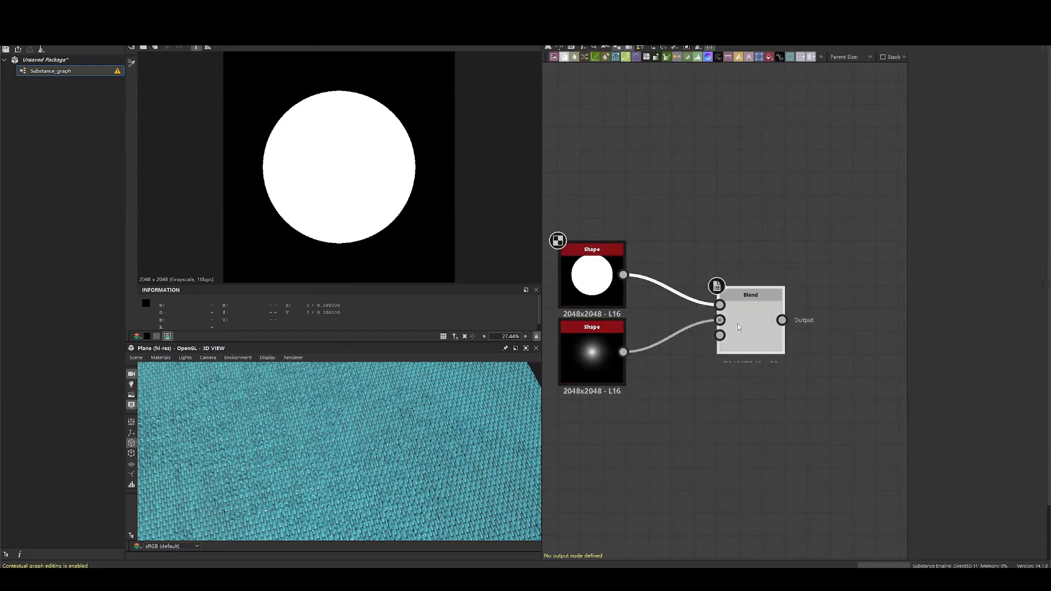
pyautogui.doubleClick(731, 324)
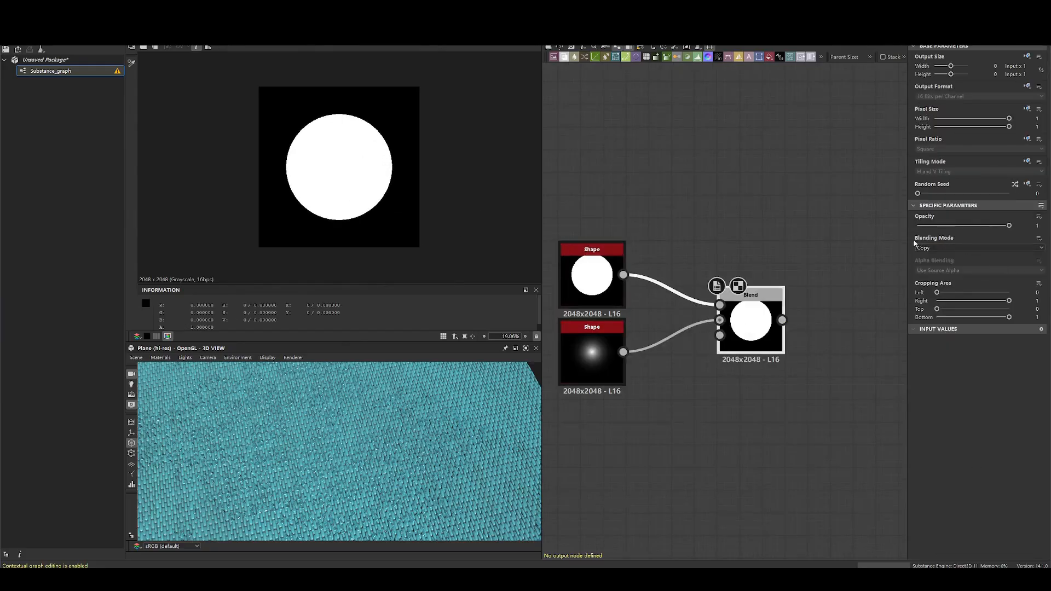
# - Try the Blend node's opacity at 0.5, then restore it to 1
pyautogui.moveTo(908, 240); pyautogui.dragTo(848, 240)
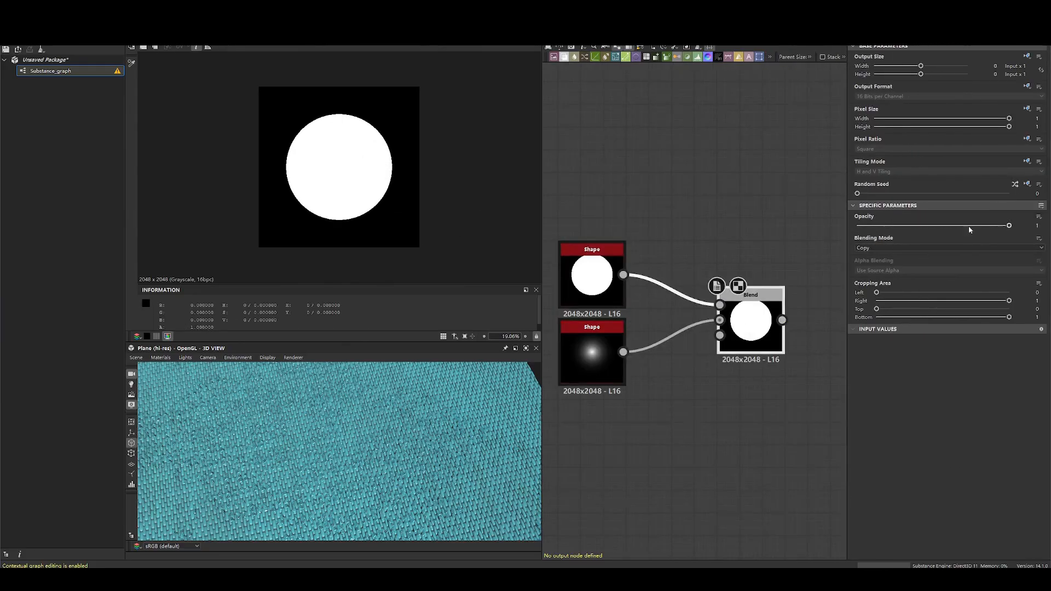
pyautogui.moveTo(980, 226); pyautogui.dragTo(933, 226)
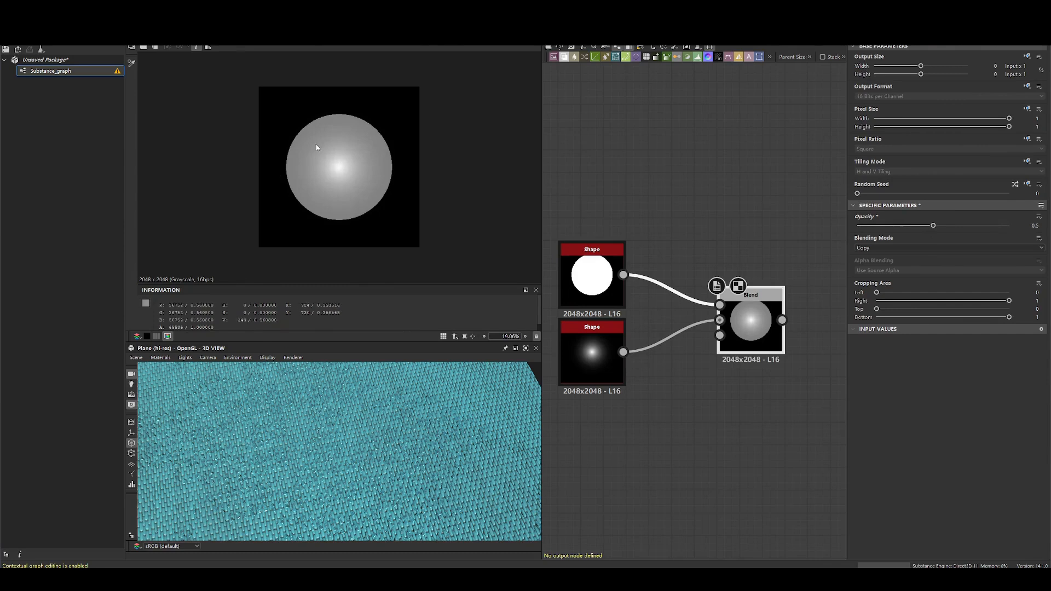
pyautogui.moveTo(933, 226); pyautogui.dragTo(1010, 225)
# - Add a third Shape node below the disc and thorn Shape nodes
pyautogui.click(702, 336)
pyautogui.press('space')
pyautogui.write('shape')
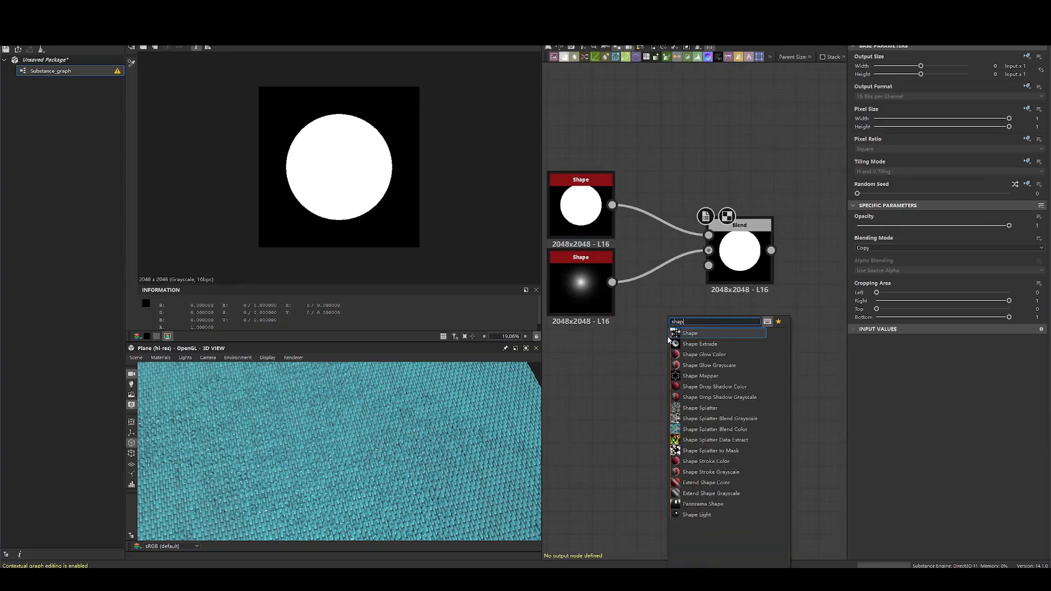
pyautogui.press('Return')
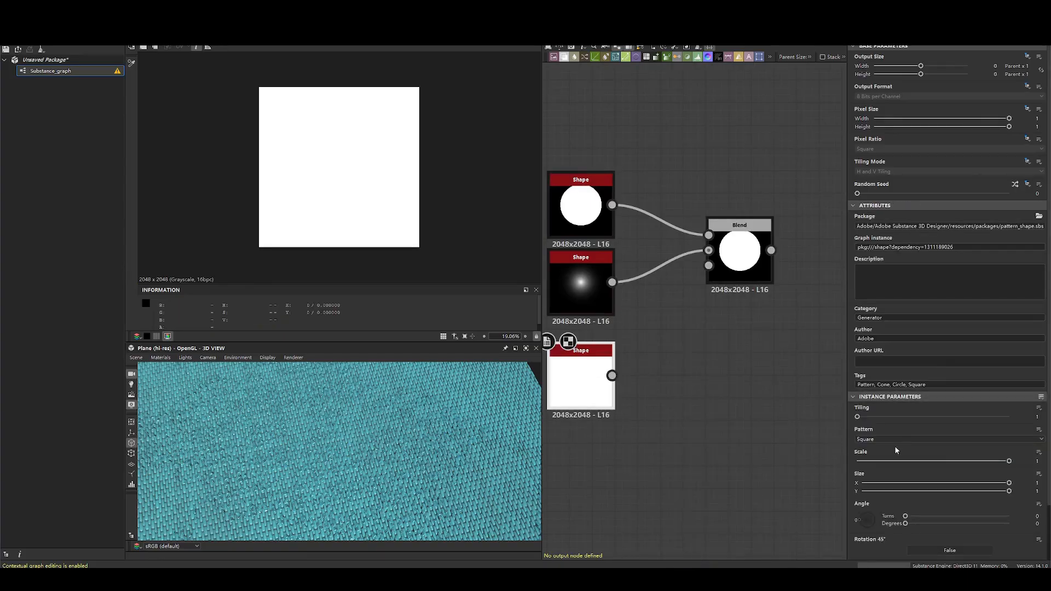
# - Set the third Shape node's pattern to Capsule and its Pattern Specific value to 0.31
pyautogui.click(894, 441)
pyautogui.click(881, 491)
pyautogui.click(886, 438)
pyautogui.scroll(-2, 879, 492)
pyautogui.click(873, 488)
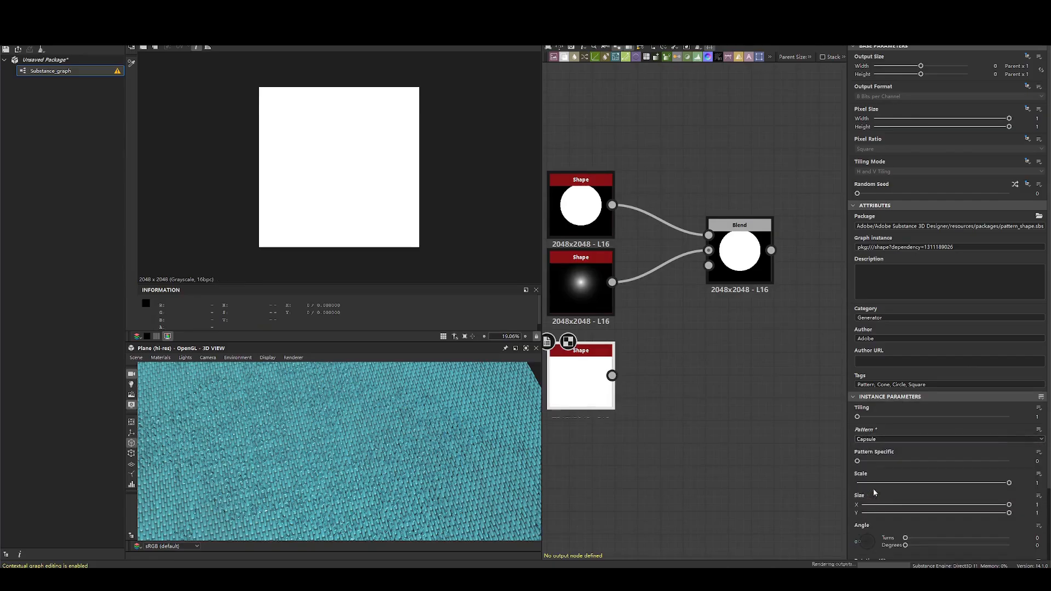
pyautogui.moveTo(863, 462); pyautogui.dragTo(904, 462)
# - Connect the capsule Shape to the Blend node's opacity input and move the capsule node closer to the thorn node
pyautogui.moveTo(612, 377); pyautogui.dragTo(639, 398, button='middle')
pyautogui.moveTo(639, 398); pyautogui.dragTo(734, 288)
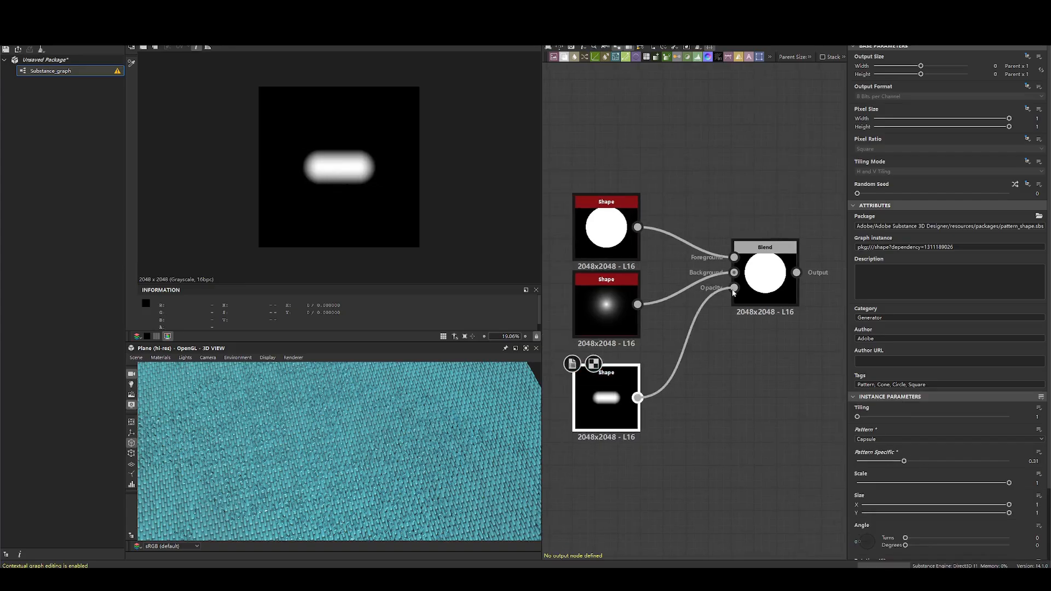
pyautogui.click(767, 287)
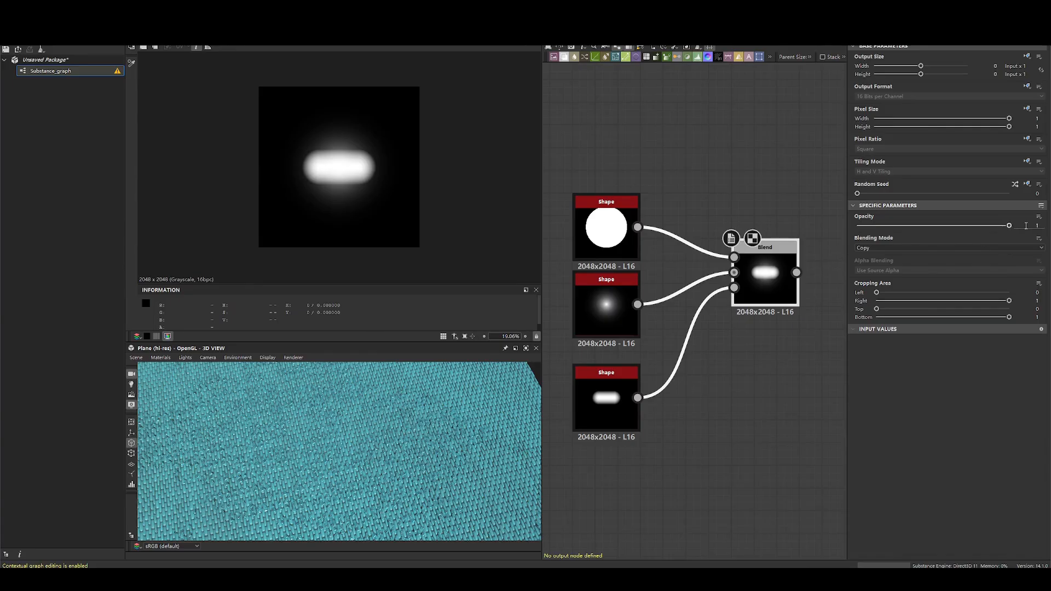
pyautogui.moveTo(600, 412); pyautogui.dragTo(622, 395)
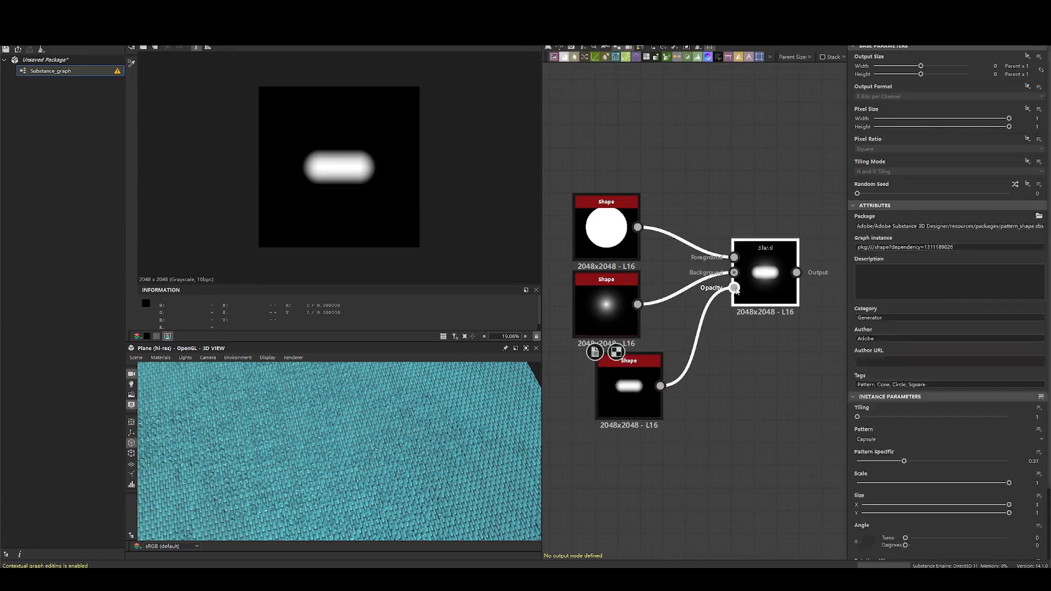
# - Compare the masked Blend output with its disc, capsule and thorn inputs, and consult the documentation on the Add (Linear Dodge) mode
pyautogui.scroll(10, 341, 158)
pyautogui.doubleClick(757, 278)
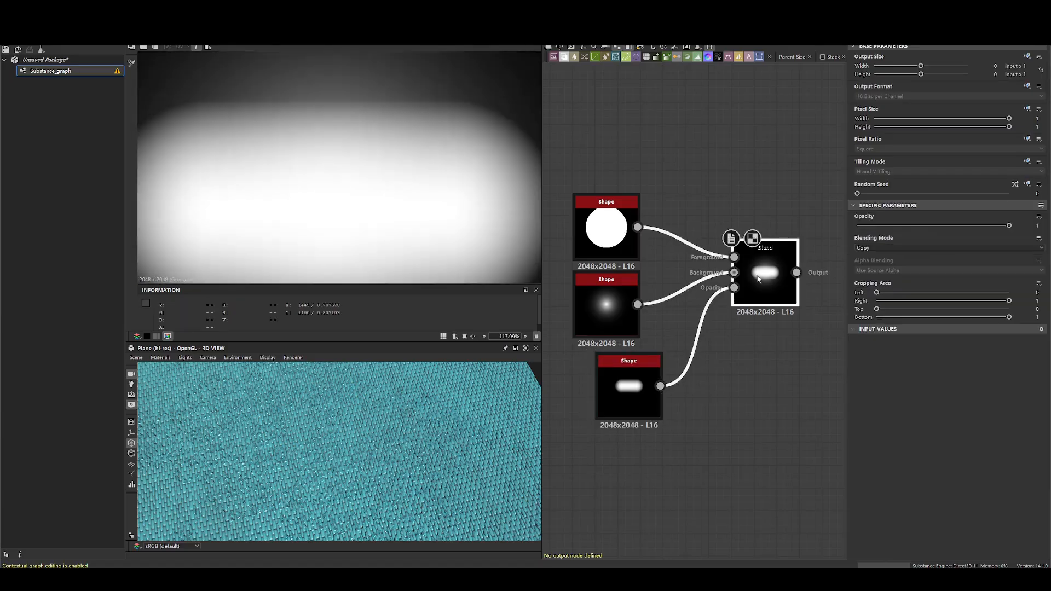
pyautogui.scroll(-4, 464, 221)
pyautogui.doubleClick(606, 230)
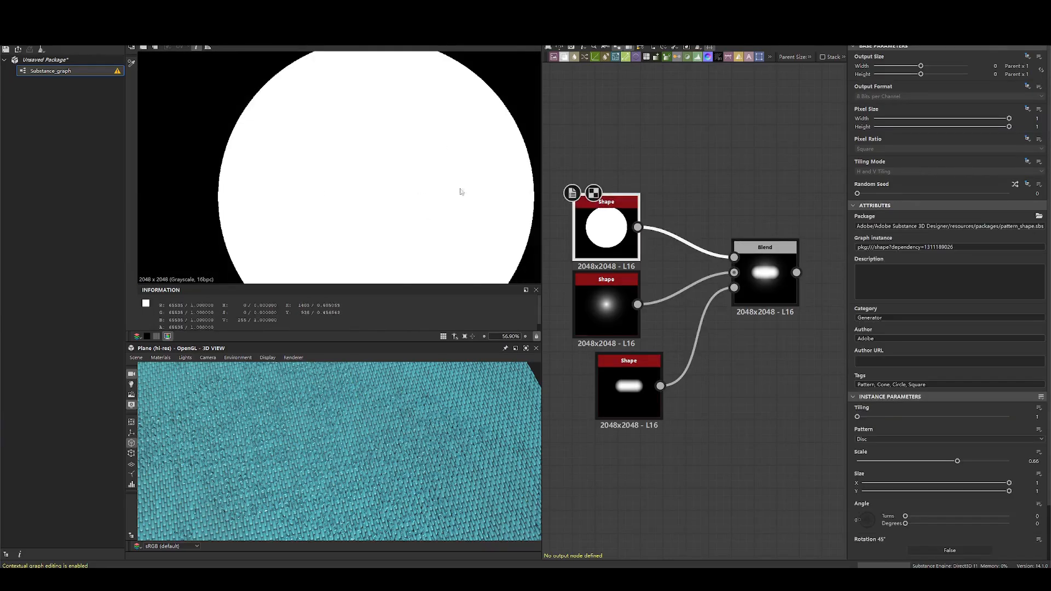
pyautogui.doubleClick(758, 278)
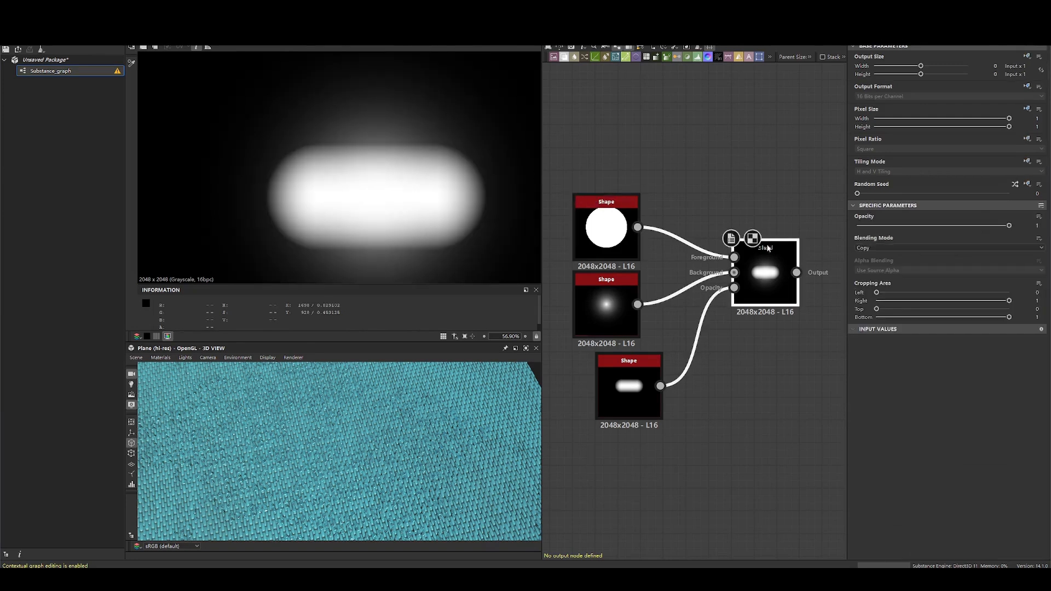
pyautogui.doubleClick(643, 371)
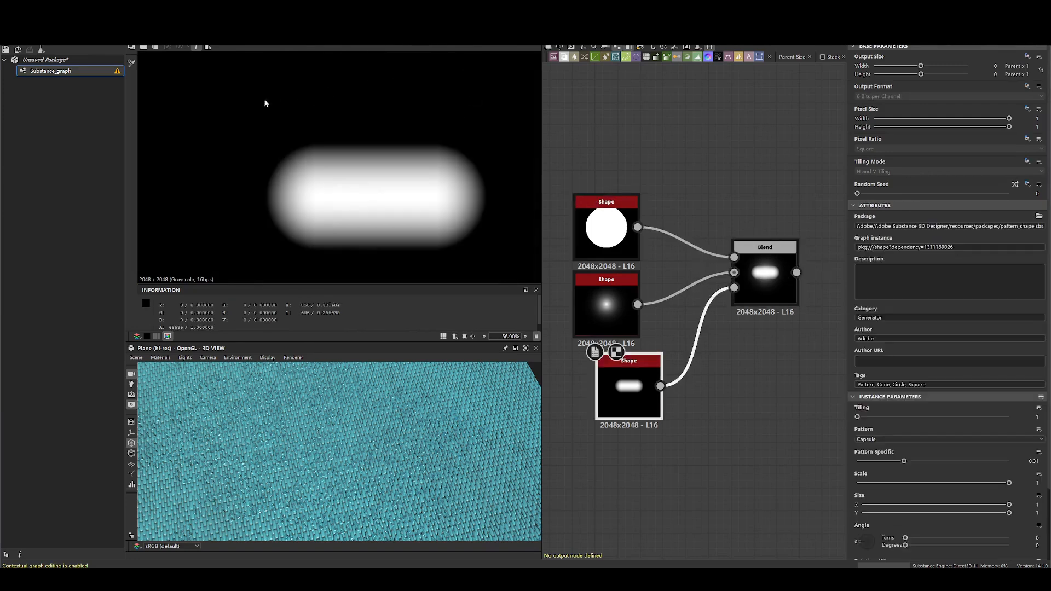
pyautogui.doubleClick(607, 307)
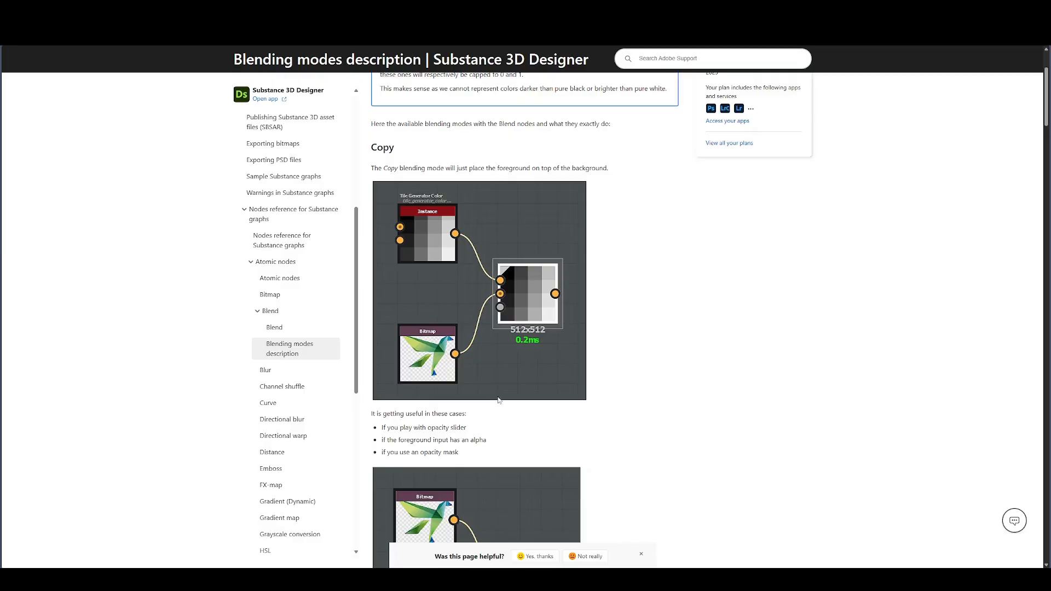
pyautogui.scroll(-3, 498, 401)
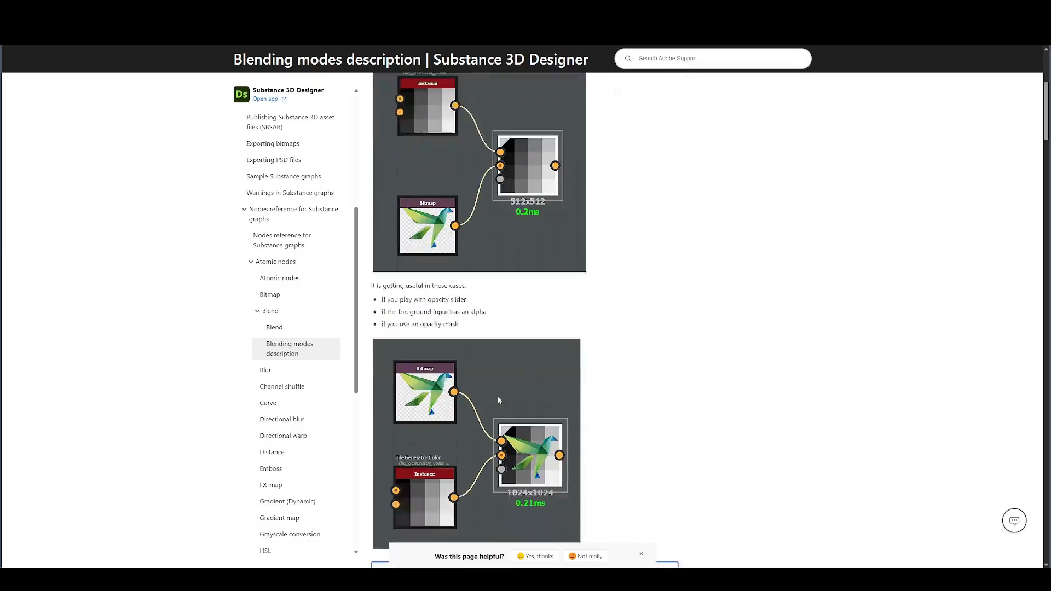
pyautogui.scroll(-3, 446, 317)
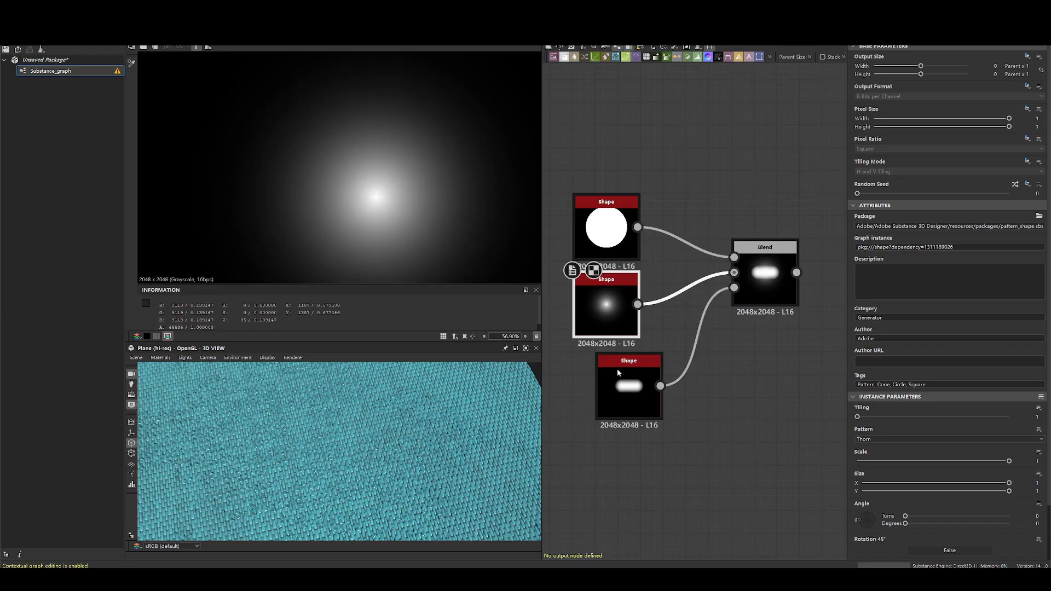
# - Align the capsule Shape under the other Shape nodes and delete its link to the Blend's opacity input
pyautogui.click(629, 383)
pyautogui.moveTo(628, 384); pyautogui.dragTo(606, 383)
pyautogui.click(684, 343)
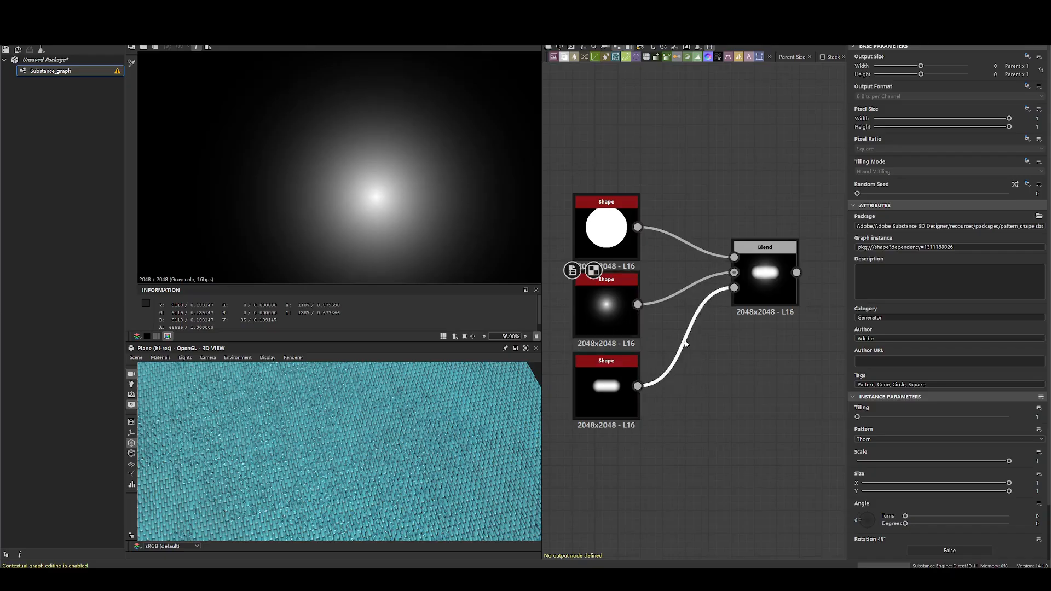
pyautogui.press('Delete')
pyautogui.doubleClick(783, 277)
# - Insert a Levels node between the disc Shape and the Blend, and lower its output white level to about 0.54
pyautogui.click(601, 242)
pyautogui.press('space')
pyautogui.write('l')
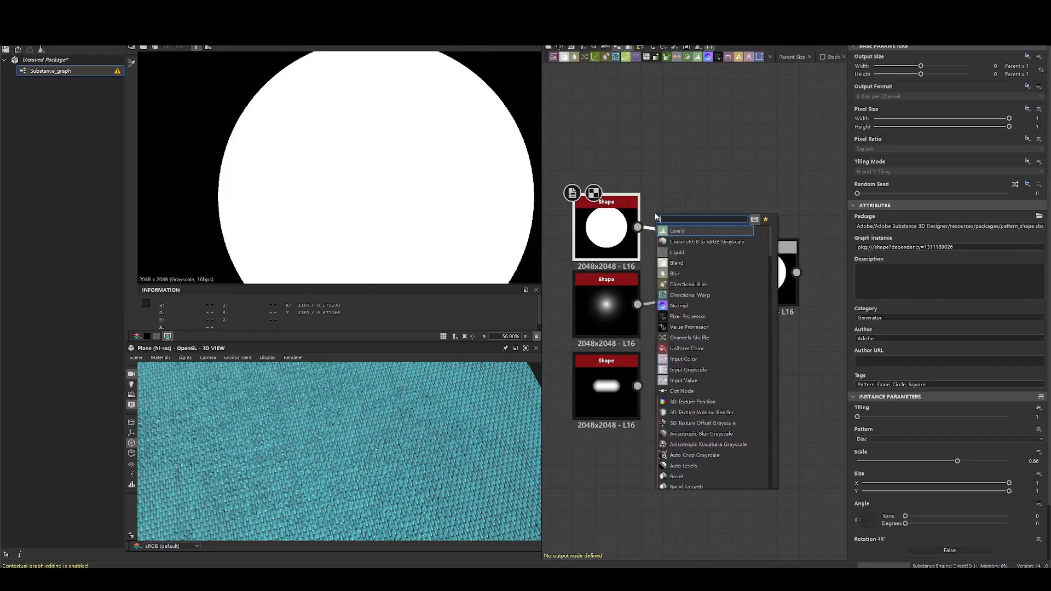
pyautogui.press('Return')
pyautogui.moveTo(1038, 313); pyautogui.dragTo(957, 313)
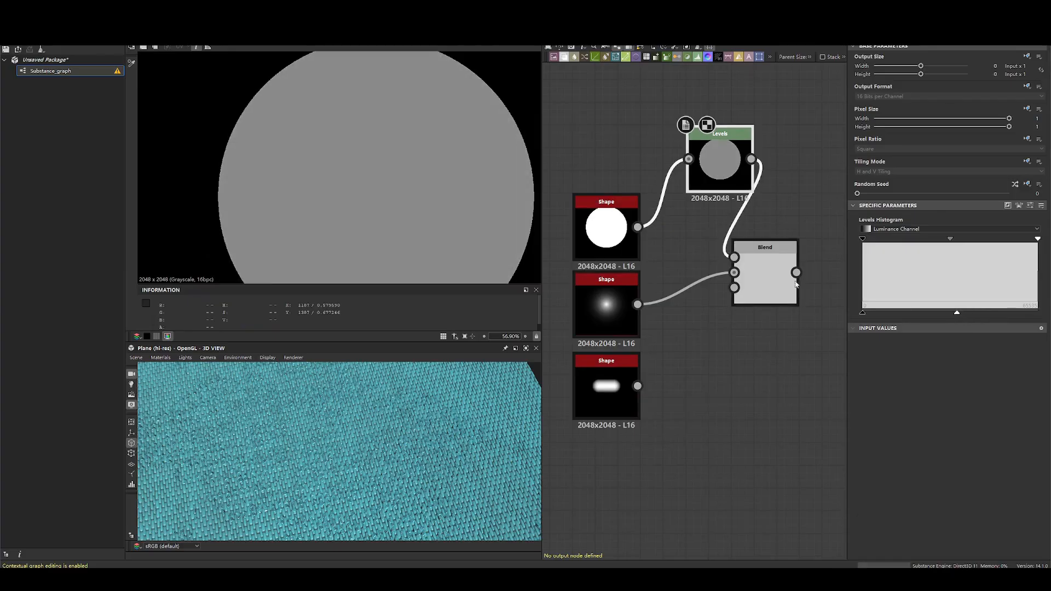
# - Set the Blend node's blending mode to Add (Linear Dodge)
pyautogui.click(787, 282)
pyautogui.click(889, 248)
pyautogui.click(887, 262)
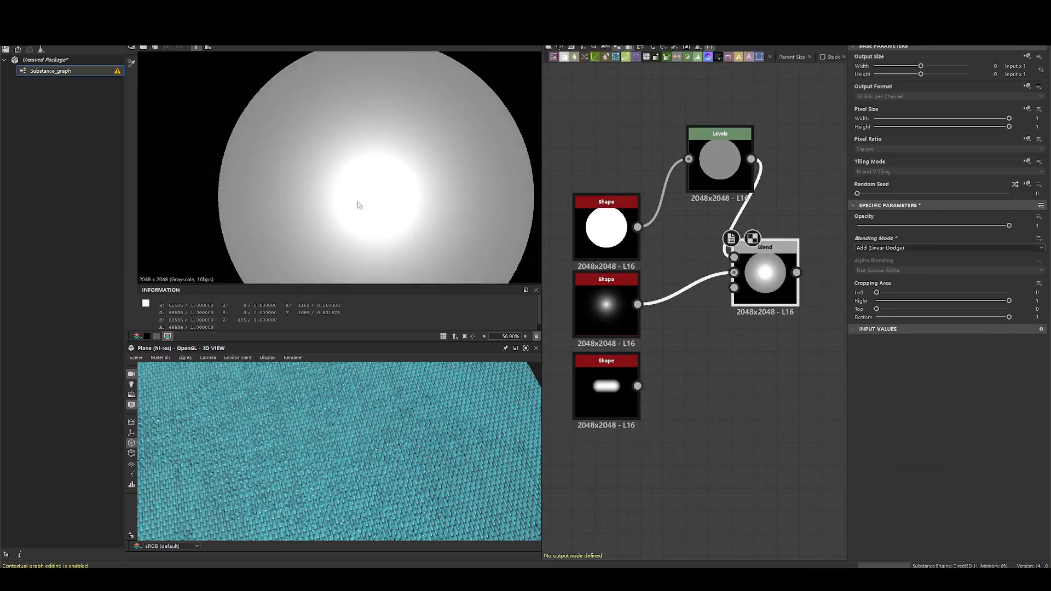
# - Examine the pixel values of the disc, Levels and thorn nodes against the added Blend result
pyautogui.moveTo(350, 213); pyautogui.dragTo(336, 131, button='middle')
pyautogui.scroll(1, 335, 132)
pyautogui.scroll(-3, 366, 164)
pyautogui.scroll(2, 597, 232)
pyautogui.doubleClick(597, 232)
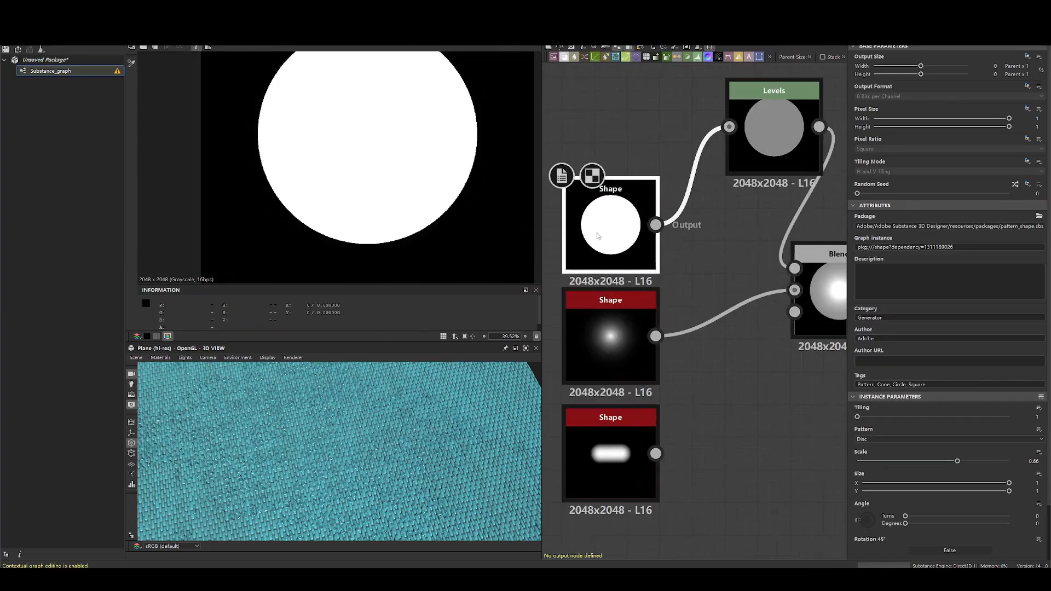
pyautogui.scroll(3, 370, 171)
pyautogui.doubleClick(774, 131)
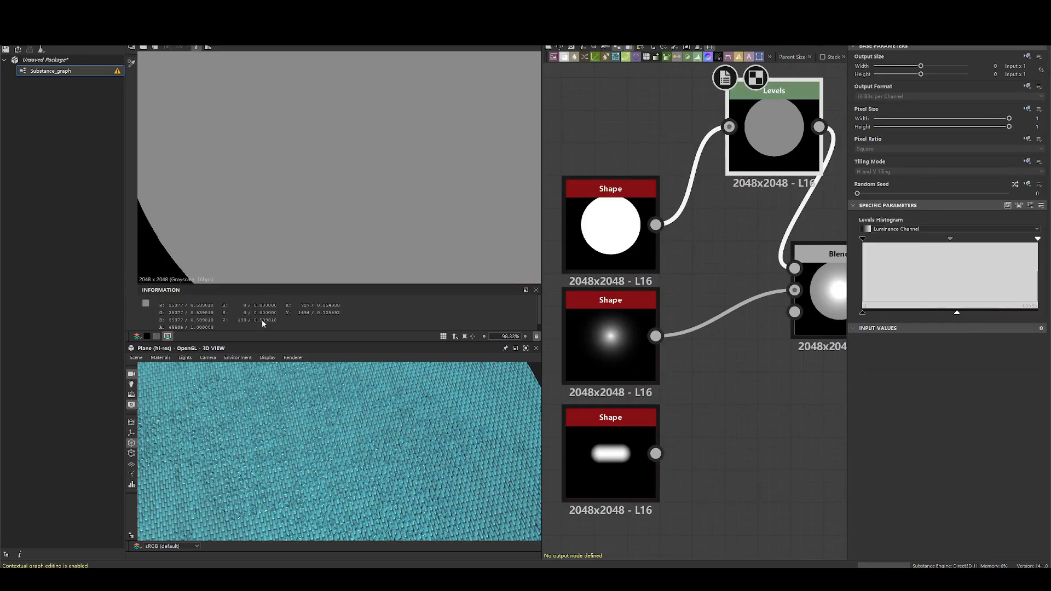
pyautogui.doubleClick(634, 330)
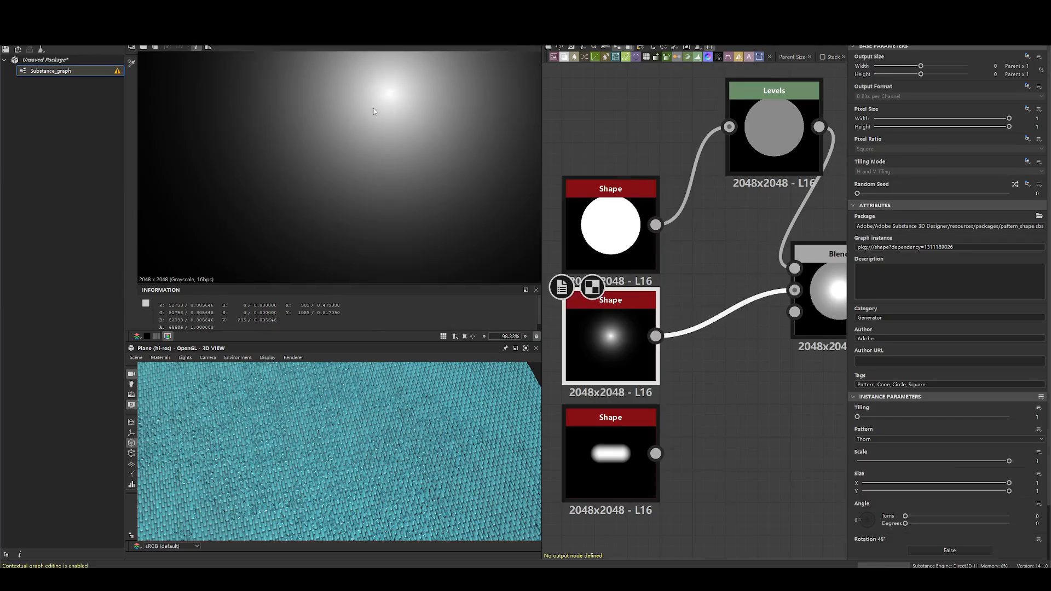
pyautogui.doubleClick(821, 296)
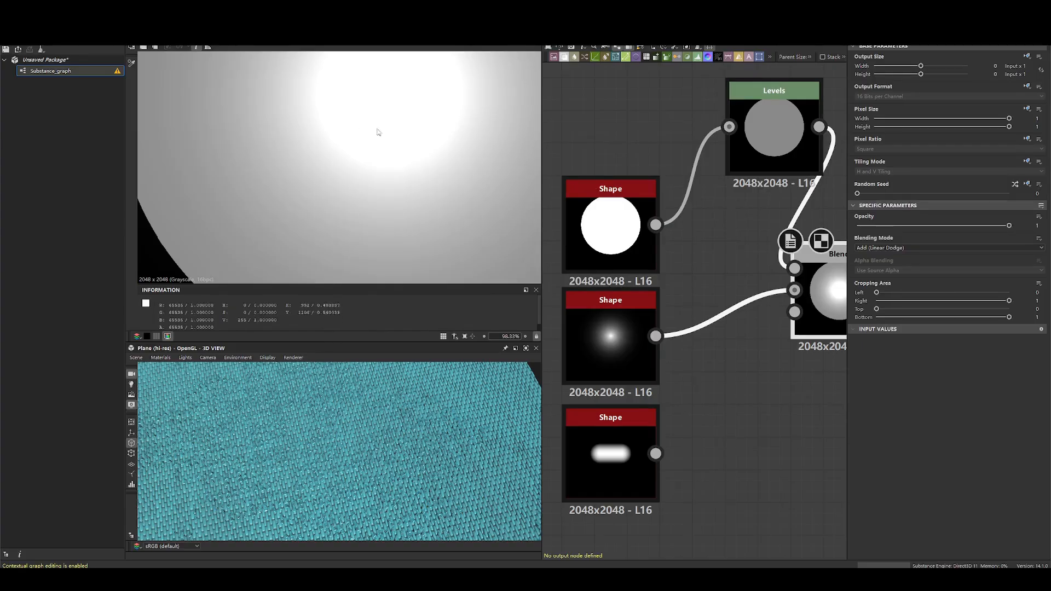
# - Set the Blend node's blending mode to Subtract
pyautogui.scroll(-5, 403, 174)
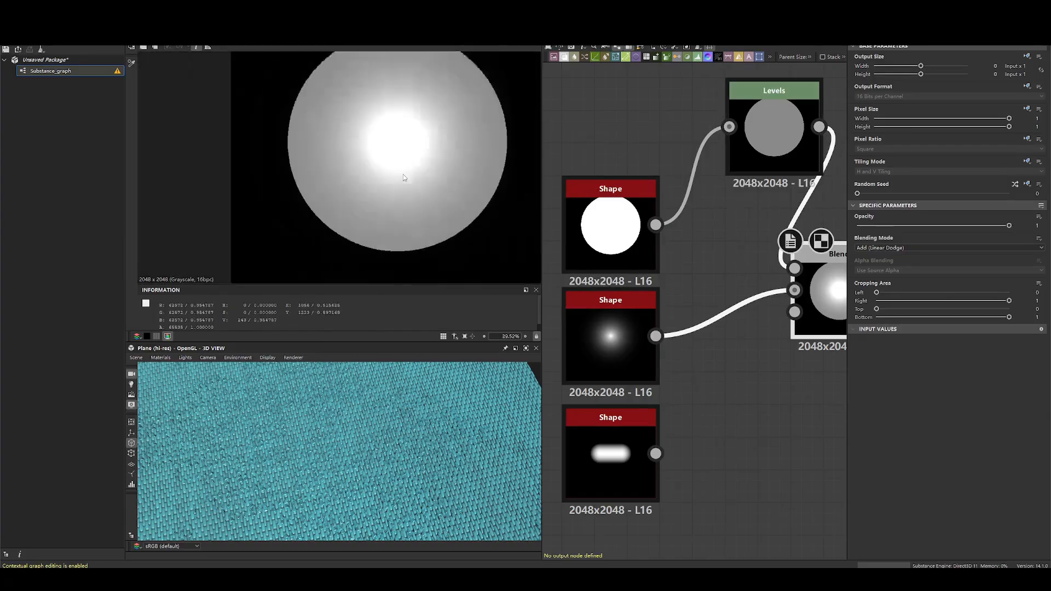
pyautogui.press('f')
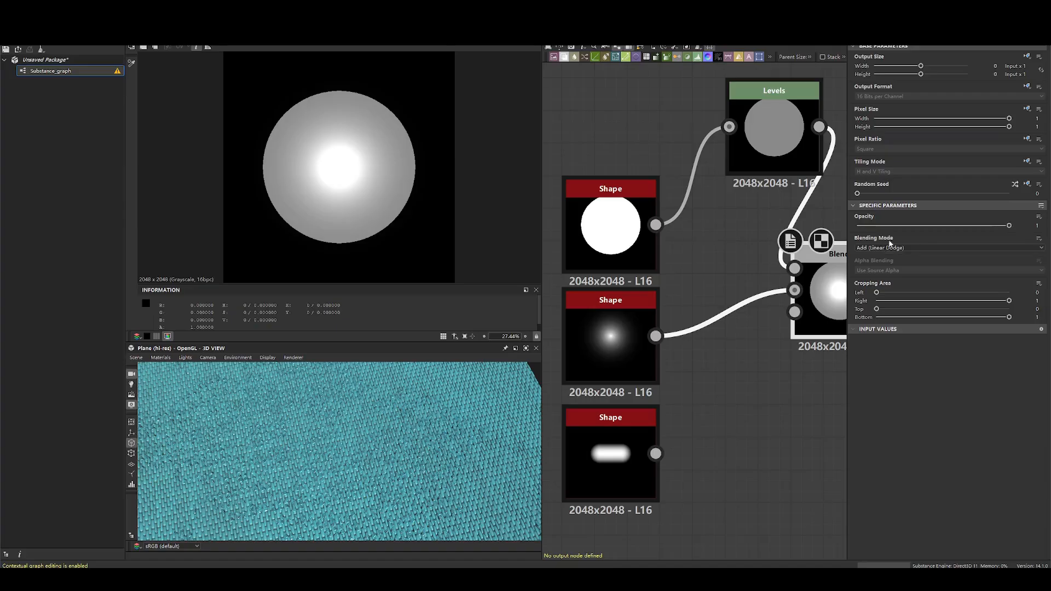
pyautogui.click(890, 247)
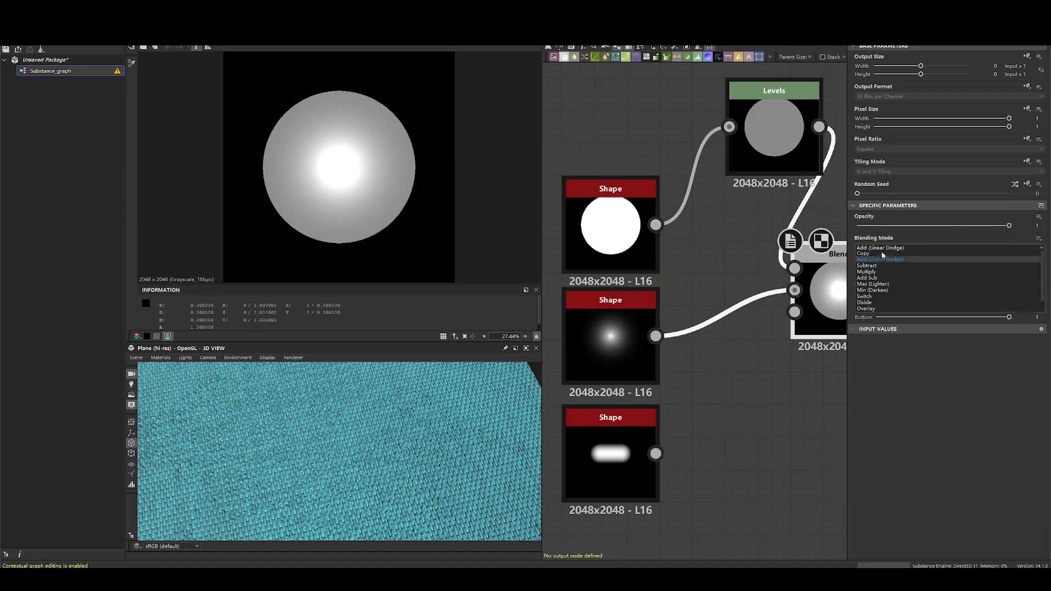
pyautogui.click(879, 270)
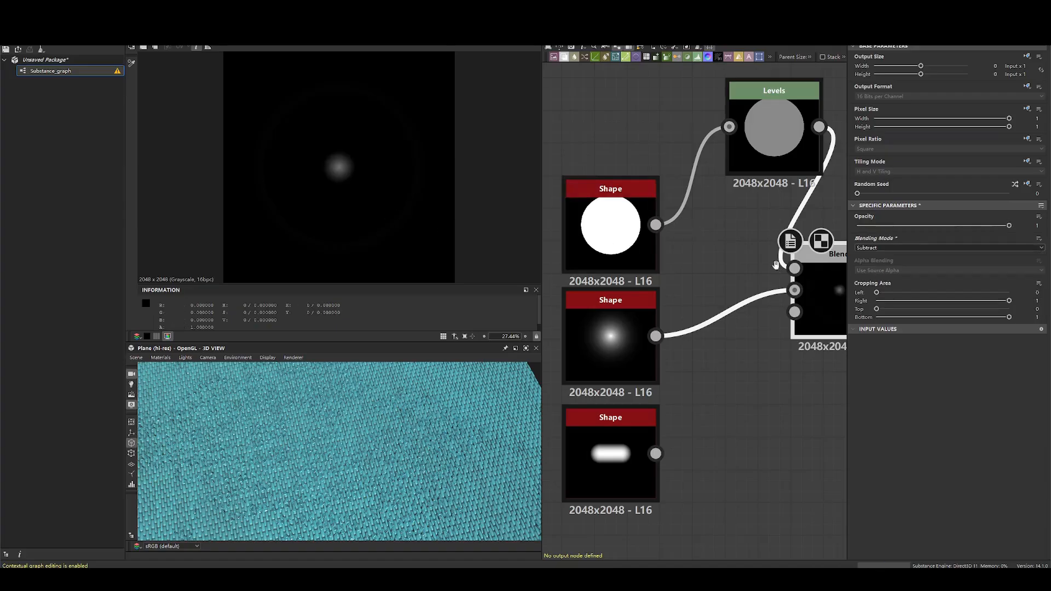
pyautogui.moveTo(777, 267); pyautogui.dragTo(707, 258, button='middle')
pyautogui.moveTo(713, 143); pyautogui.dragTo(681, 158)
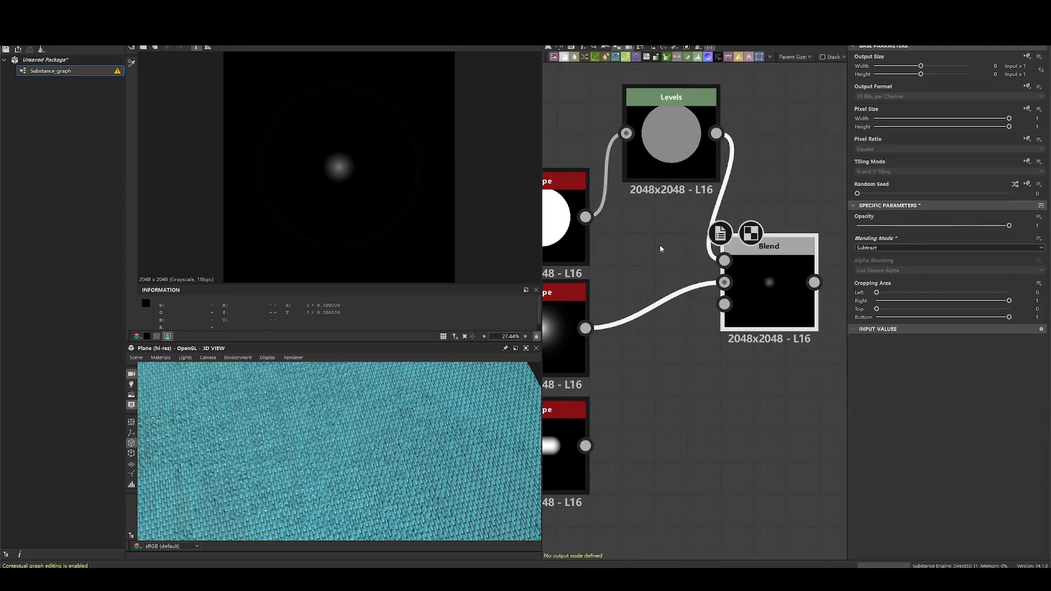
# - Swap the Blend node's inputs so the thorn Shape feeds the foreground and the Levels node feeds the background, and preview the Blend
pyautogui.moveTo(676, 263); pyautogui.dragTo(787, 278, button='middle')
pyautogui.moveTo(604, 117); pyautogui.dragTo(797, 205)
pyautogui.moveTo(821, 188); pyautogui.dragTo(706, 174)
pyautogui.doubleClick(668, 322)
pyautogui.doubleClick(695, 141)
pyautogui.moveTo(749, 290); pyautogui.dragTo(683, 282, button='middle')
pyautogui.moveTo(767, 291); pyautogui.dragTo(691, 281)
pyautogui.moveTo(754, 245); pyautogui.dragTo(747, 327)
pyautogui.press('space')
pyautogui.press('Escape')
pyautogui.moveTo(742, 196); pyautogui.dragTo(736, 309)
pyautogui.press('x')
pyautogui.click(702, 274)
pyautogui.doubleClick(810, 285)
pyautogui.moveTo(659, 257); pyautogui.dragTo(718, 230, button='middle')
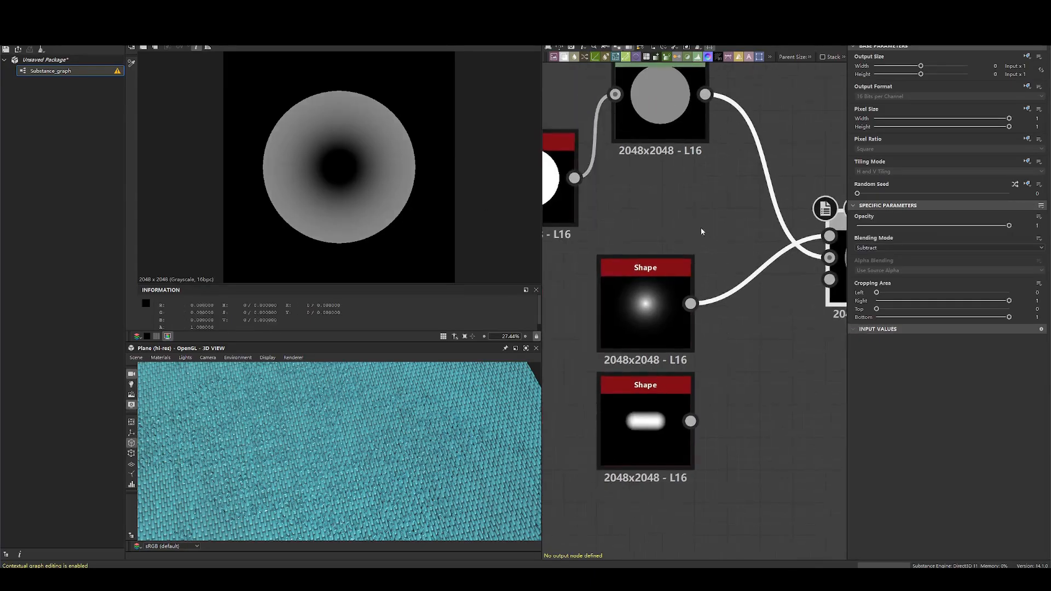
# - Move the thorn Shape node above the disc Shape and Levels nodes
pyautogui.moveTo(802, 213); pyautogui.dragTo(726, 258, button='middle')
pyautogui.scroll(-2, 641, 289)
pyautogui.moveTo(640, 289); pyautogui.dragTo(740, 292, button='middle')
pyautogui.moveTo(713, 337); pyautogui.dragTo(712, 109)
pyautogui.moveTo(701, 182); pyautogui.dragTo(701, 229)
pyautogui.moveTo(830, 249); pyautogui.dragTo(777, 267, button='middle')
# - Compare the pixel values of the thorn Shape and Levels nodes with the subtracted Blend result
pyautogui.doubleClick(639, 126)
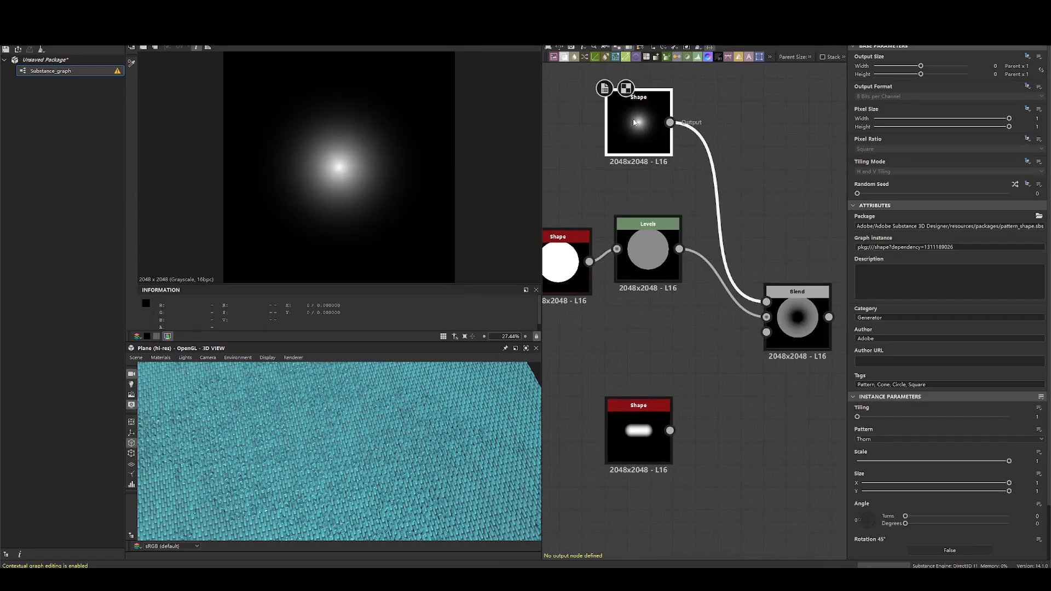
pyautogui.click(677, 267)
pyautogui.doubleClick(677, 267)
pyautogui.doubleClick(797, 320)
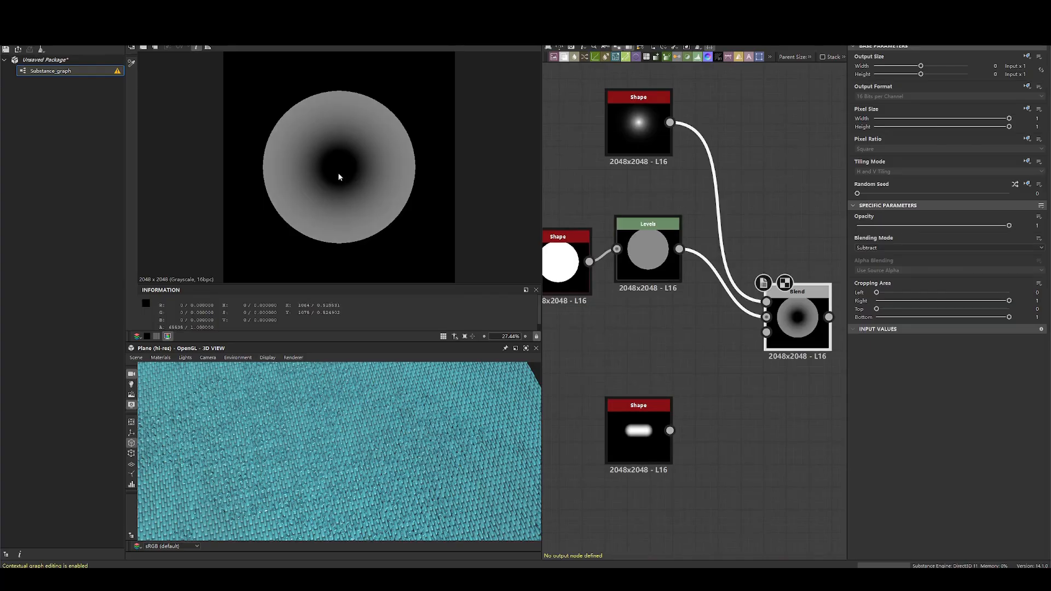
pyautogui.doubleClick(639, 126)
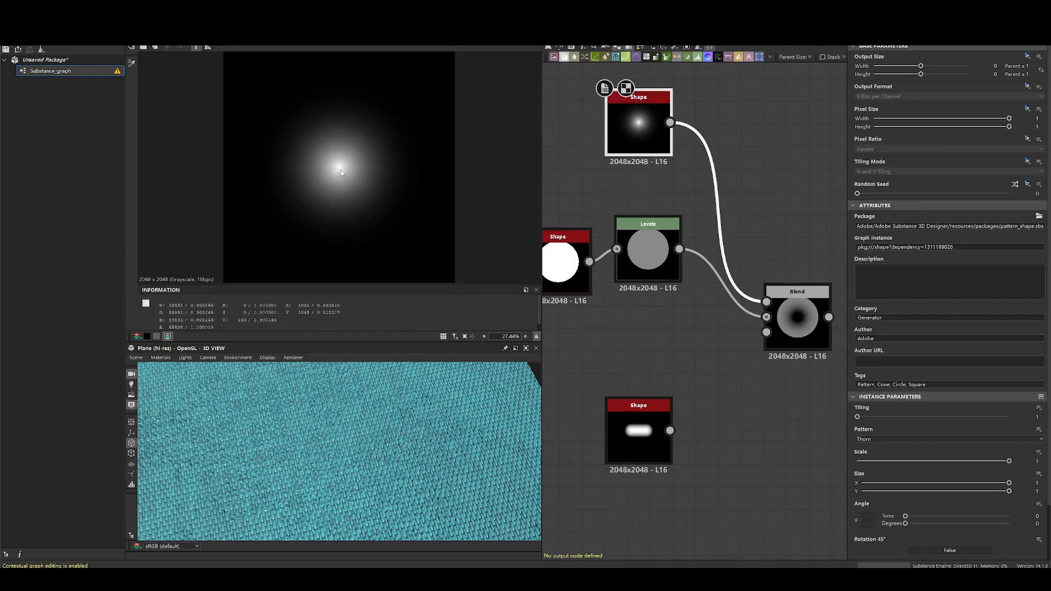
pyautogui.doubleClick(797, 321)
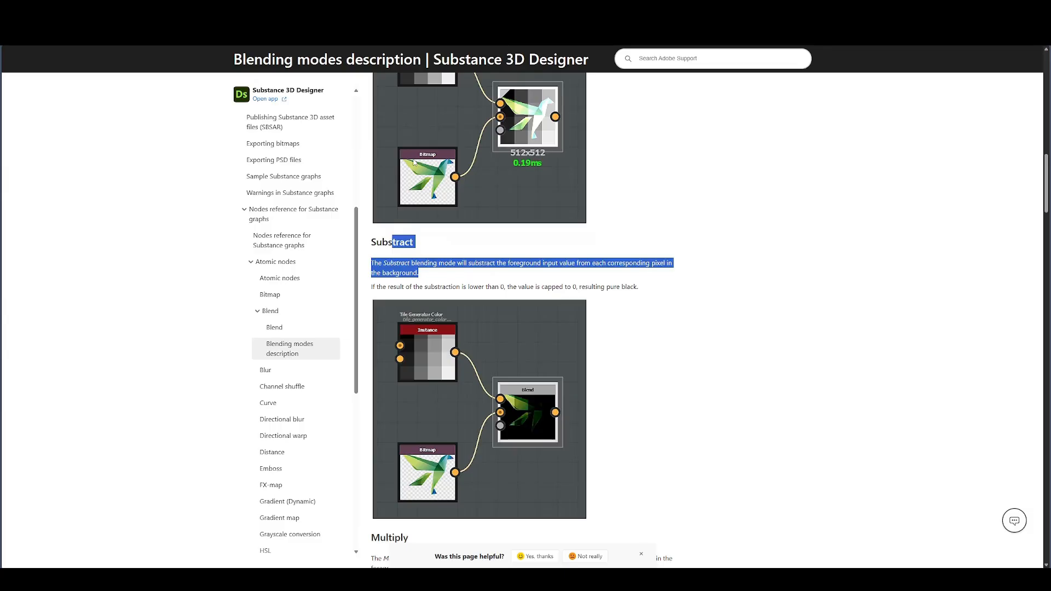
# - Set the Blend node's blending mode to Multiply
pyautogui.scroll(-5, 638, 311)
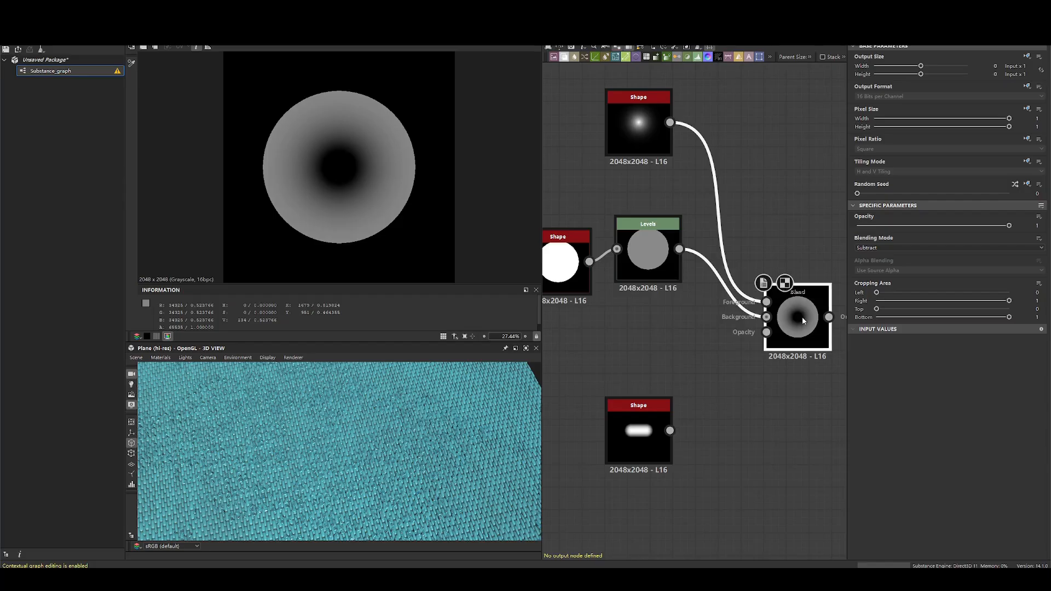
pyautogui.click(947, 248)
pyautogui.click(879, 272)
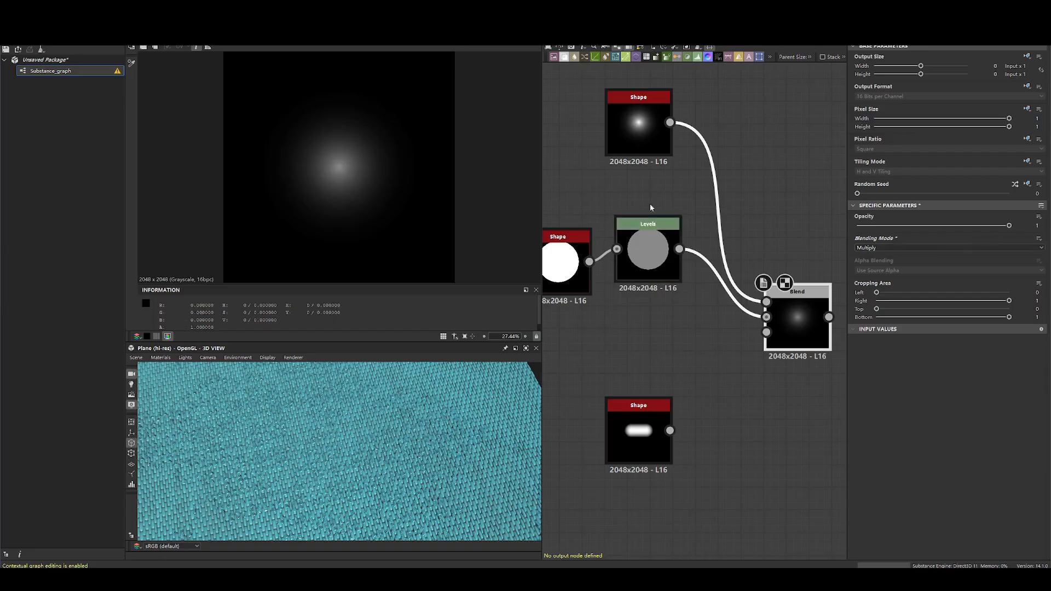
# - Examine the pixel values of the thorn Shape and Levels nodes against the multiplied Blend result
pyautogui.scroll(3, 636, 131)
pyautogui.doubleClick(637, 131)
pyautogui.scroll(6, 411, 164)
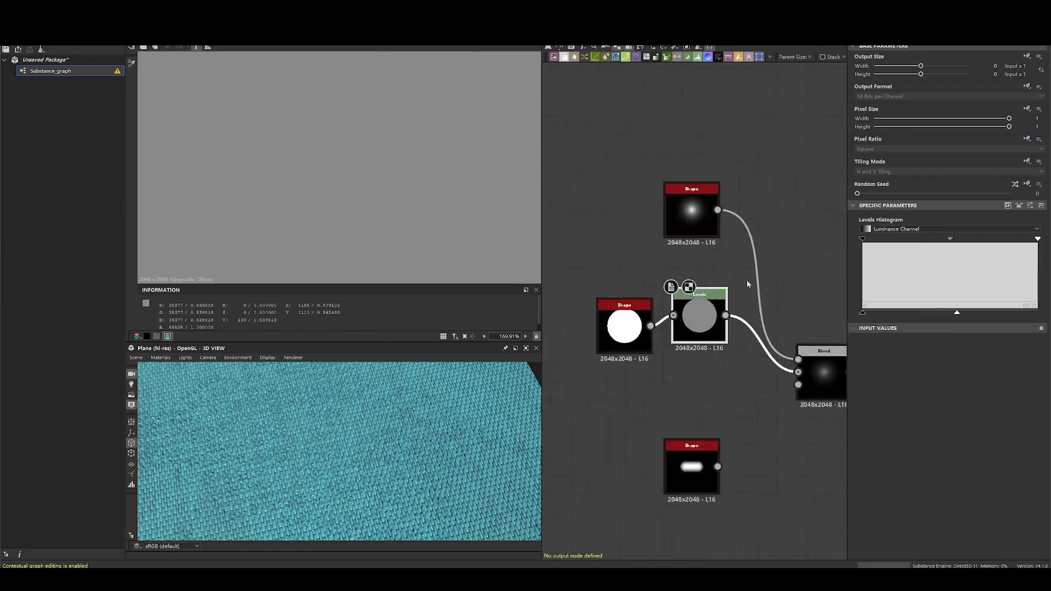
pyautogui.doubleClick(816, 356)
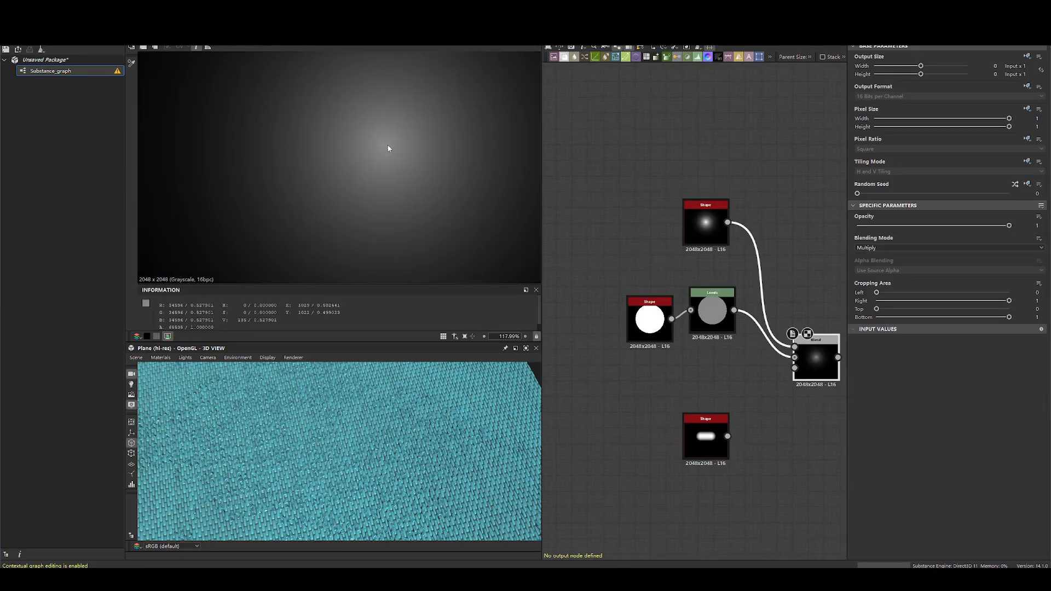
pyautogui.moveTo(752, 280); pyautogui.dragTo(650, 206, button='middle')
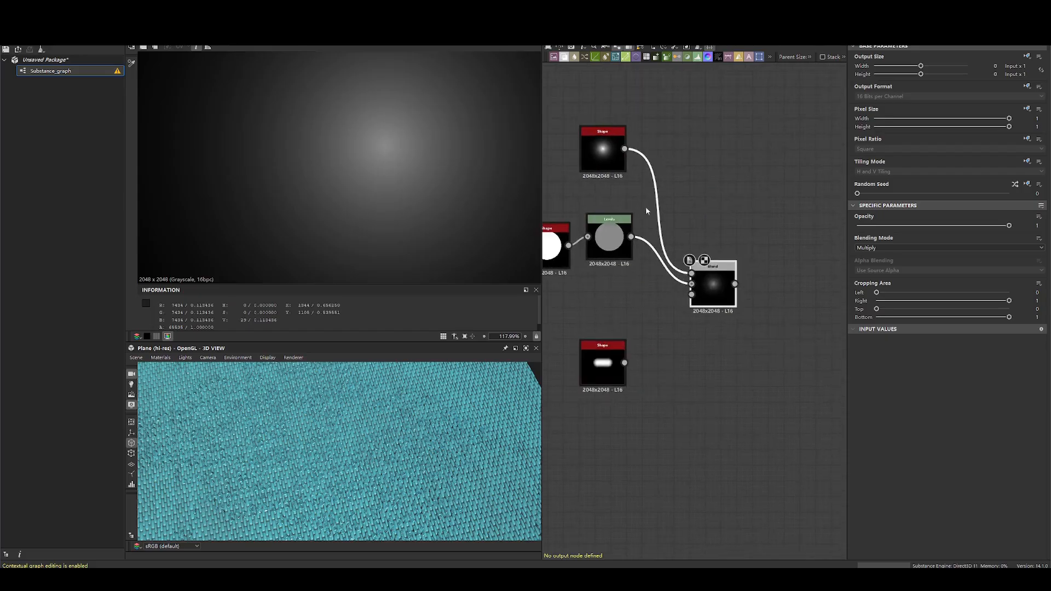
pyautogui.moveTo(609, 236); pyautogui.dragTo(687, 239, button='middle')
pyautogui.moveTo(726, 210); pyautogui.dragTo(614, 269)
pyautogui.moveTo(692, 248); pyautogui.dragTo(693, 272)
pyautogui.doubleClick(693, 273)
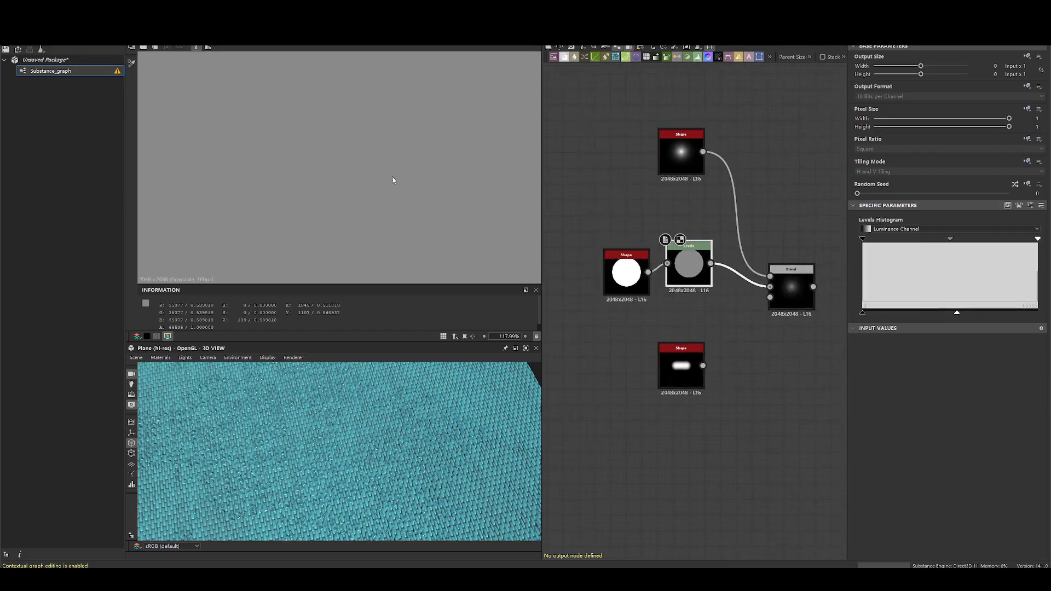
pyautogui.doubleClick(681, 152)
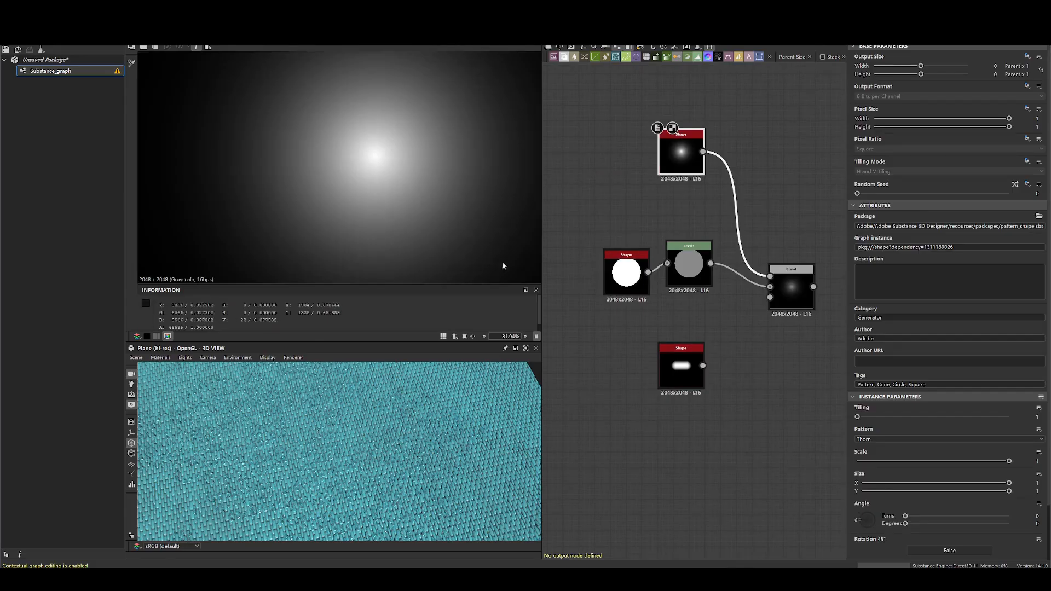
pyautogui.doubleClick(791, 285)
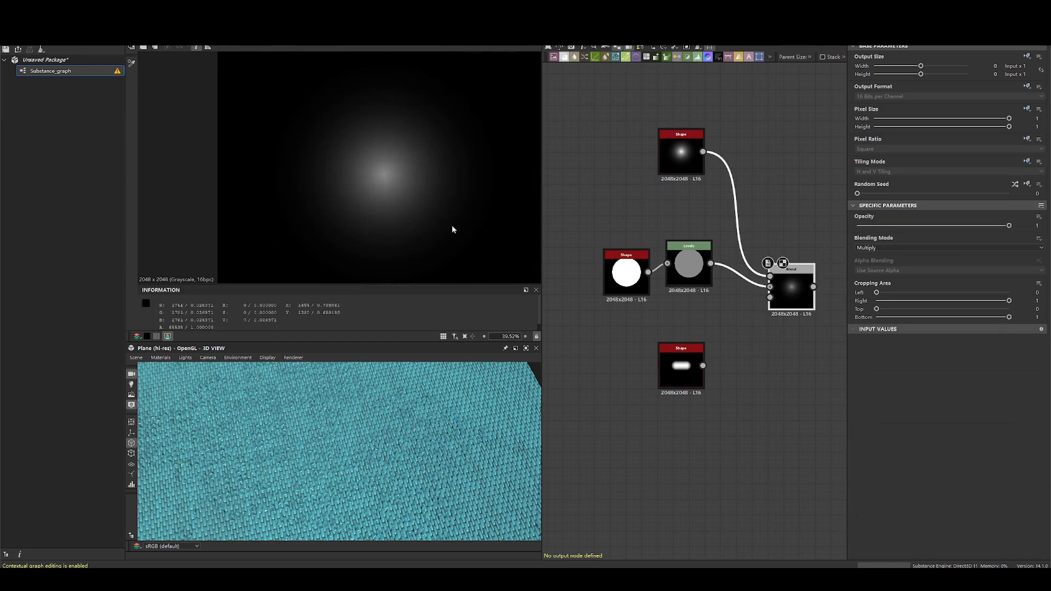
# - Line up the disc Shape and Levels nodes with the Blend's background input, with the thorn Shape directly above the Levels node
pyautogui.moveTo(681, 149); pyautogui.dragTo(685, 208)
pyautogui.moveTo(626, 269); pyautogui.dragTo(634, 261)
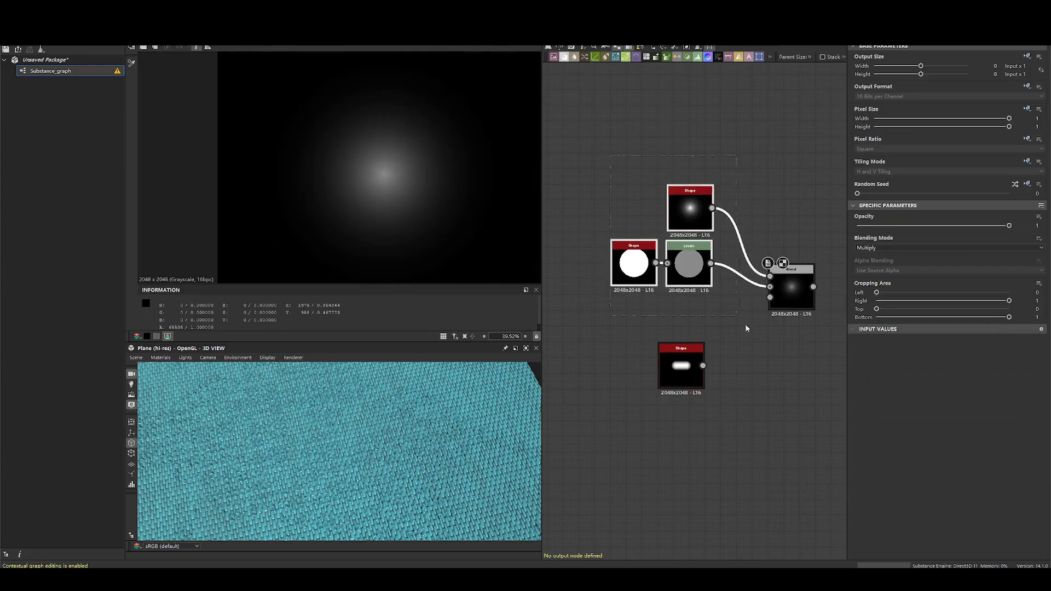
pyautogui.click(688, 207)
pyautogui.moveTo(638, 178); pyautogui.dragTo(692, 292)
pyautogui.click(765, 230)
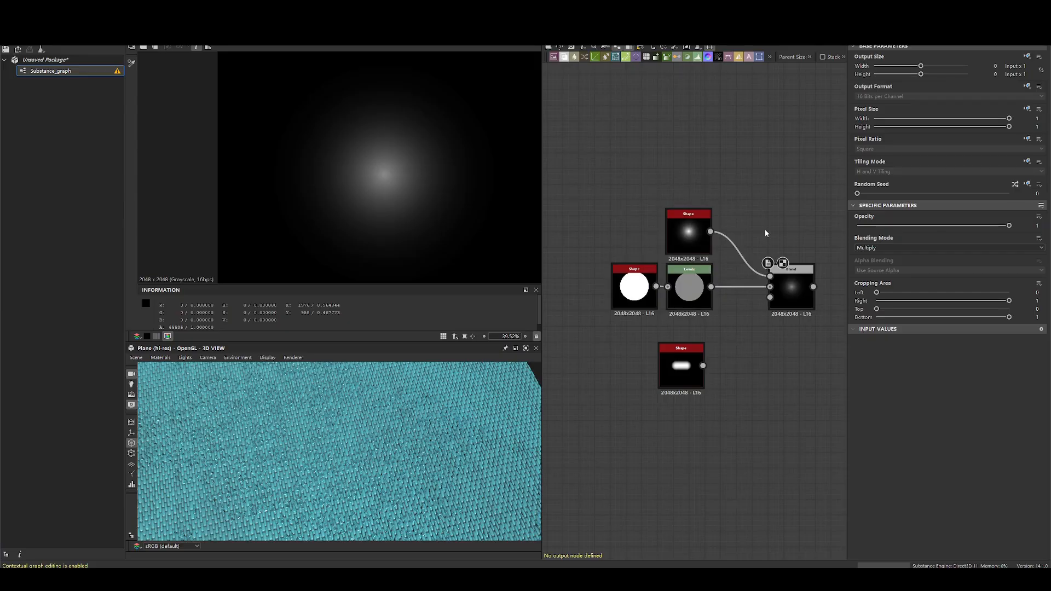
pyautogui.click(788, 277)
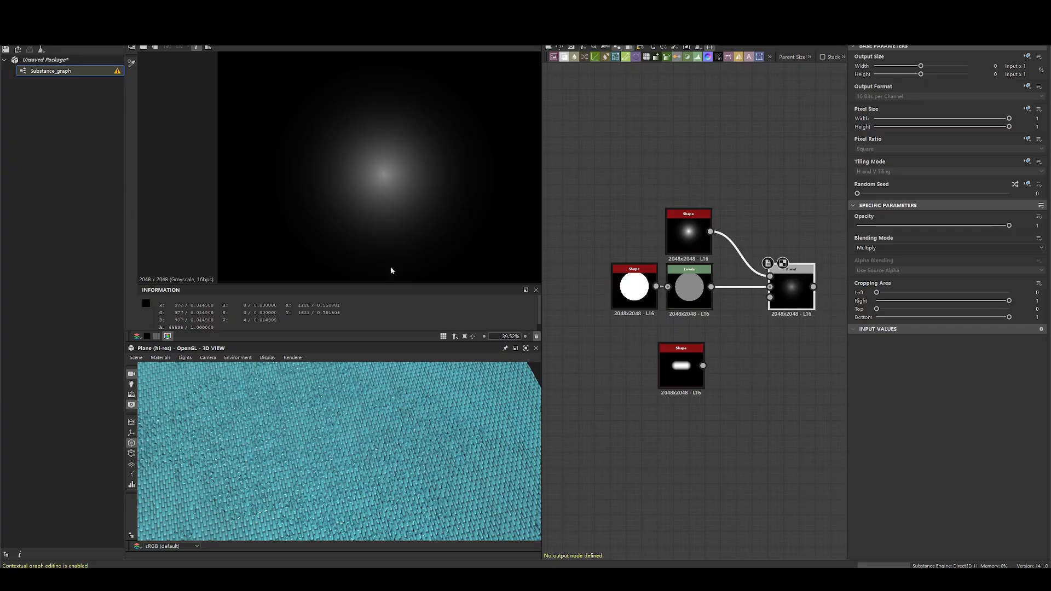
pyautogui.moveTo(618, 220); pyautogui.dragTo(758, 312)
pyautogui.moveTo(694, 290); pyautogui.dragTo(685, 289)
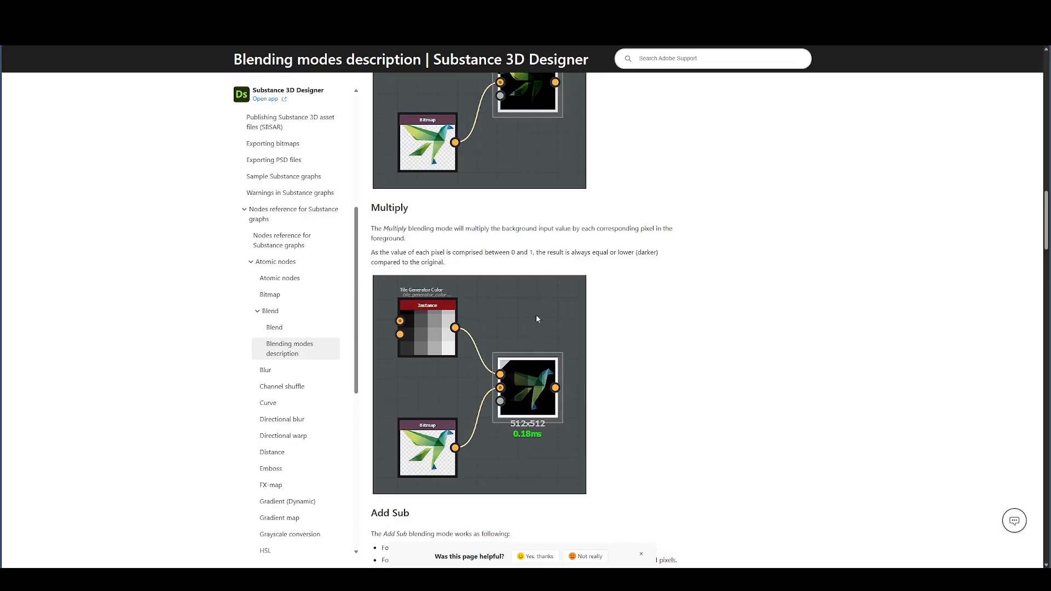
# - Set the Blend node's blending mode to Add Sub
pyautogui.scroll(-5, 536, 314)
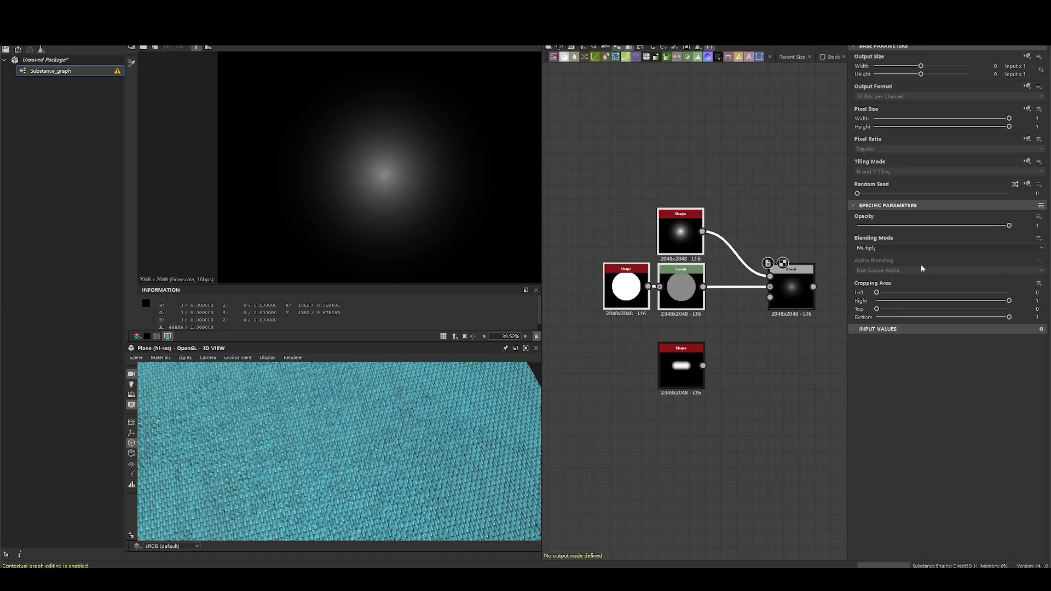
pyautogui.click(868, 248)
pyautogui.click(874, 281)
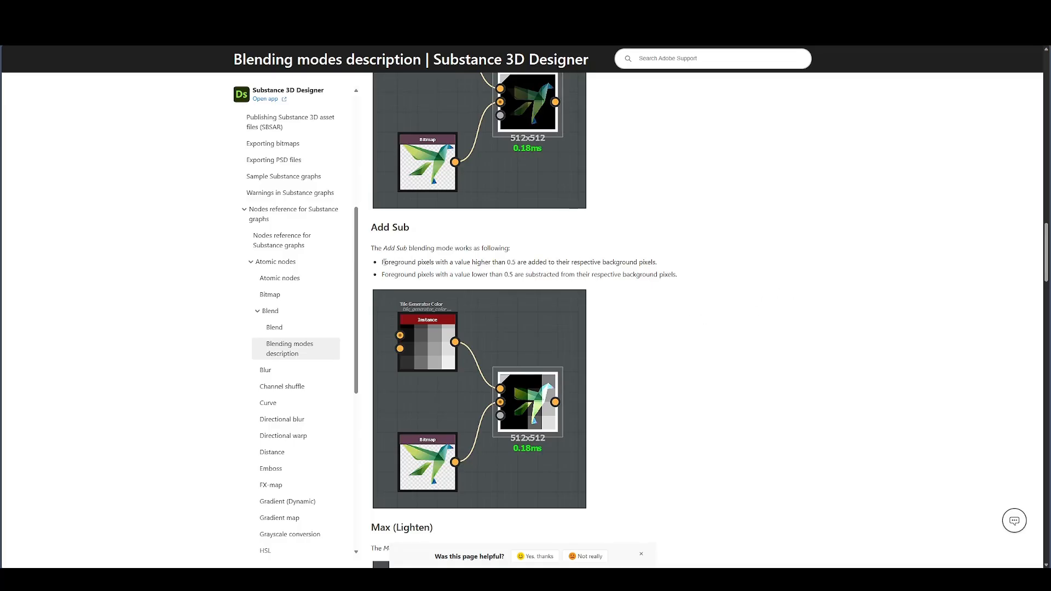
# - Switch to the blending modes documentation page and read the two Add Sub rules for foreground pixels above and below 0.5
pyautogui.moveTo(384, 263); pyautogui.dragTo(558, 263)
pyautogui.moveTo(652, 263); pyautogui.dragTo(475, 263)
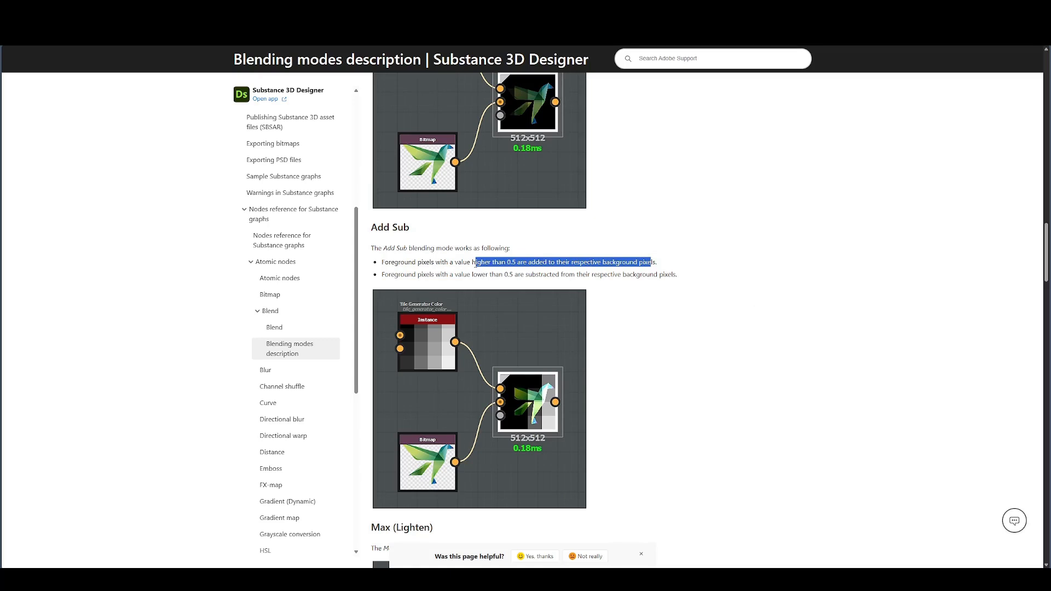
pyautogui.click(475, 264)
pyautogui.moveTo(409, 271); pyautogui.dragTo(668, 273)
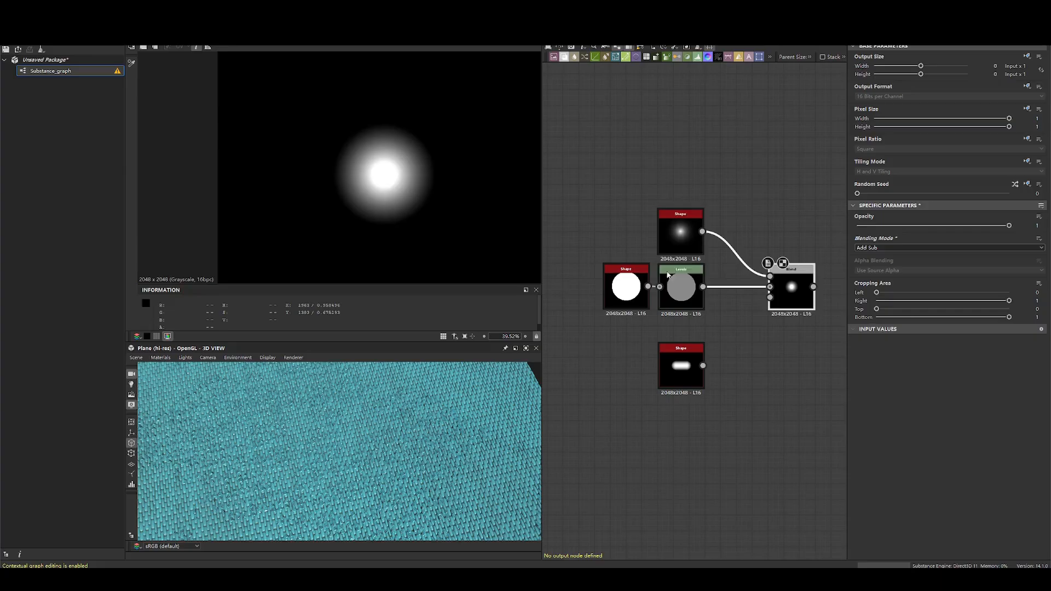
# - Switch back to Substance 3D Designer and compare the thorn Shape and Levels pixel values with the Add Sub Blend result
pyautogui.doubleClick(692, 232)
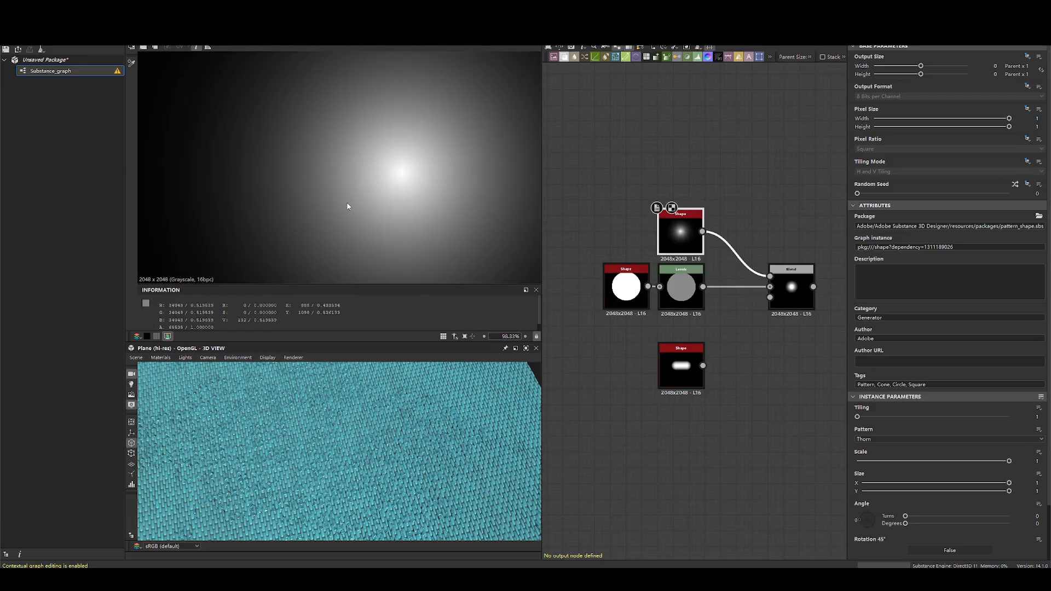
pyautogui.doubleClick(681, 286)
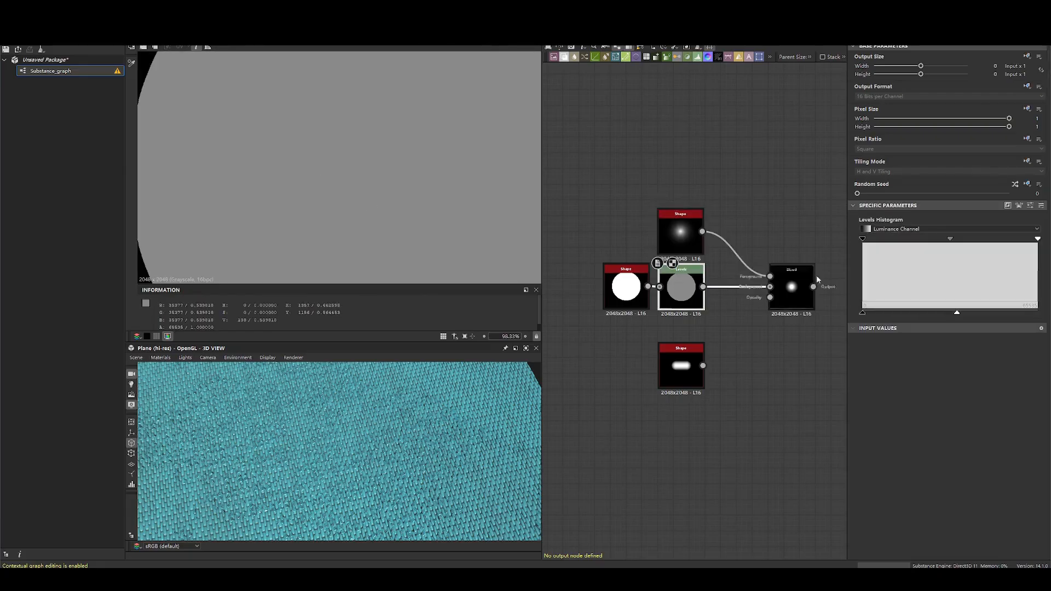
pyautogui.doubleClick(790, 287)
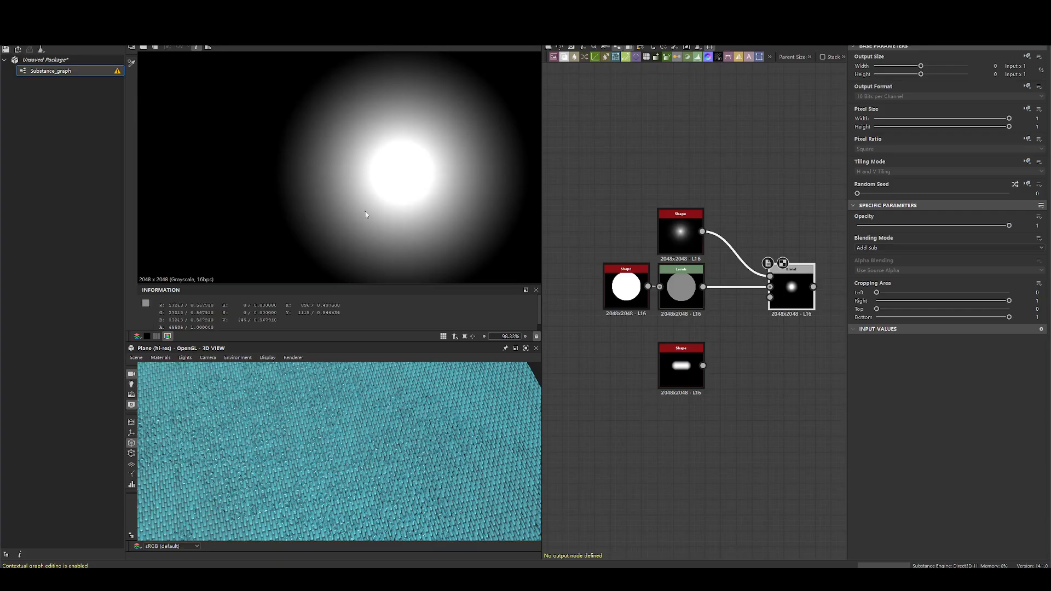
pyautogui.doubleClick(695, 239)
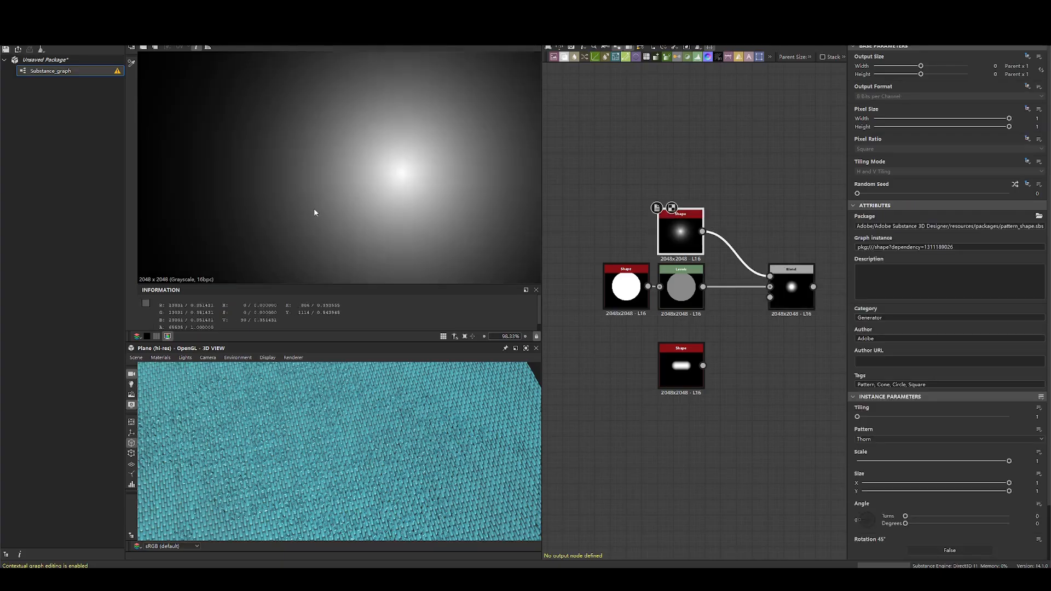
pyautogui.scroll(-3, 316, 207)
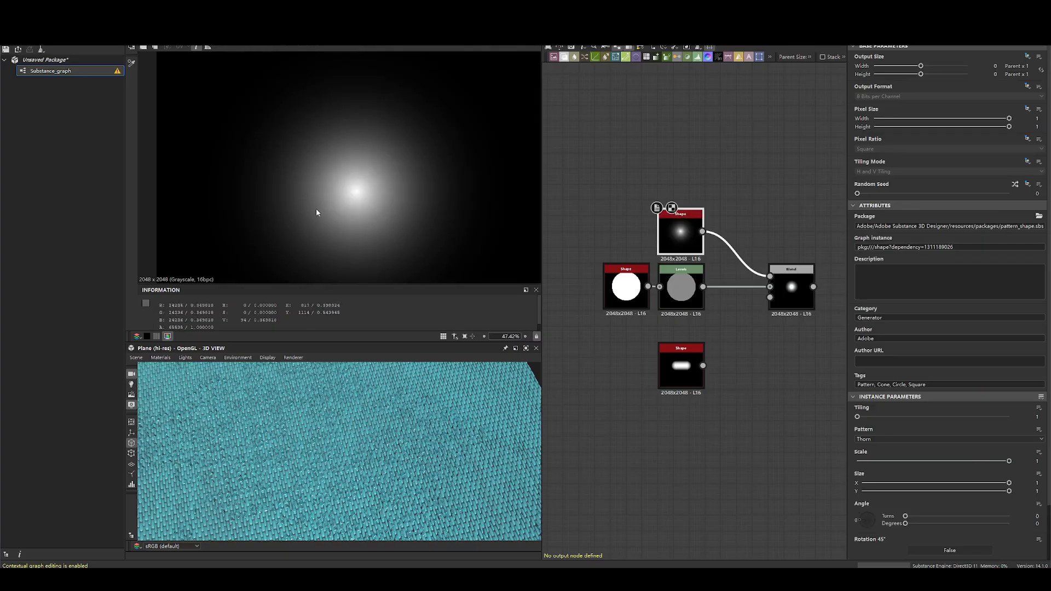
pyautogui.scroll(2, 326, 207)
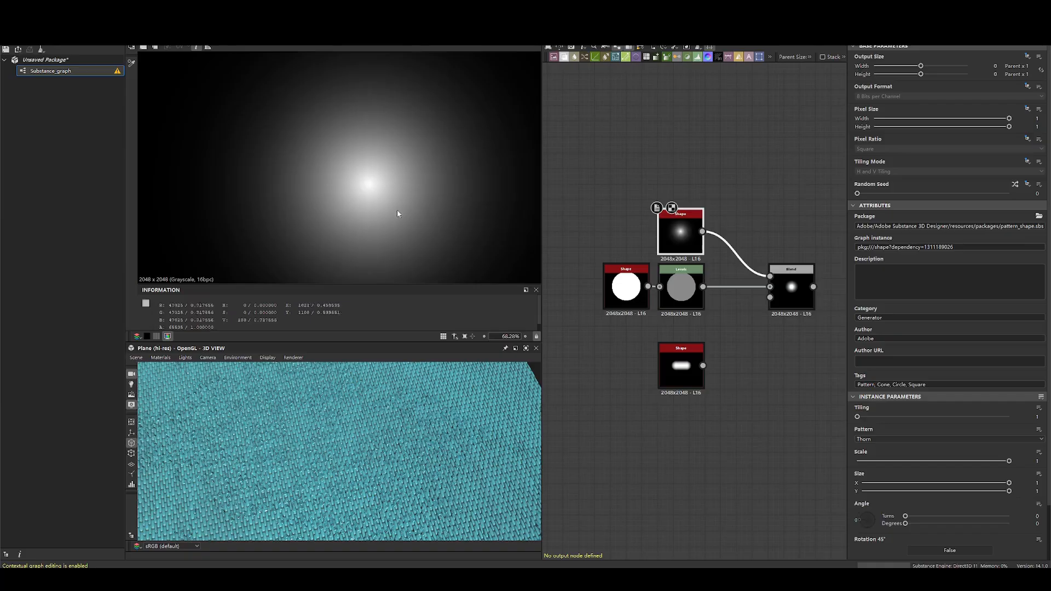
pyautogui.click(785, 290)
pyautogui.scroll(-2, 720, 268)
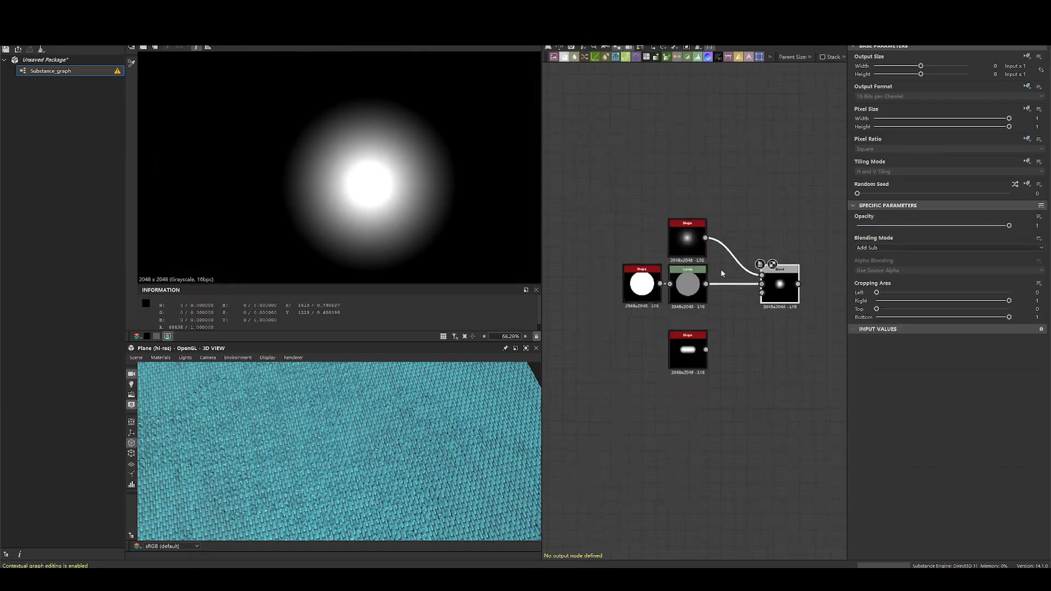
pyautogui.scroll(2, 728, 274)
pyautogui.scroll(-2, 413, 191)
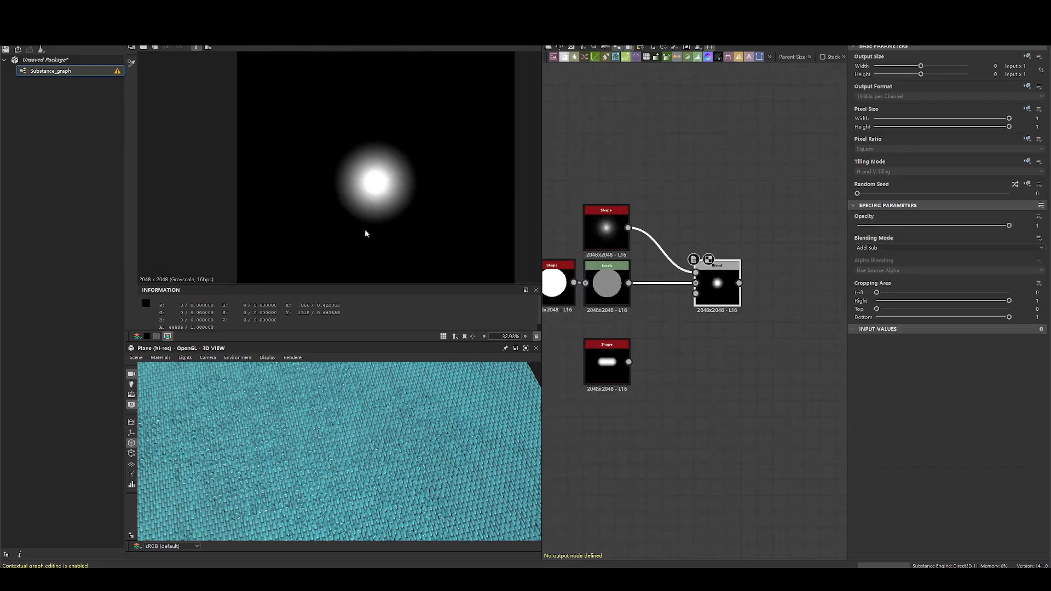
pyautogui.click(606, 229)
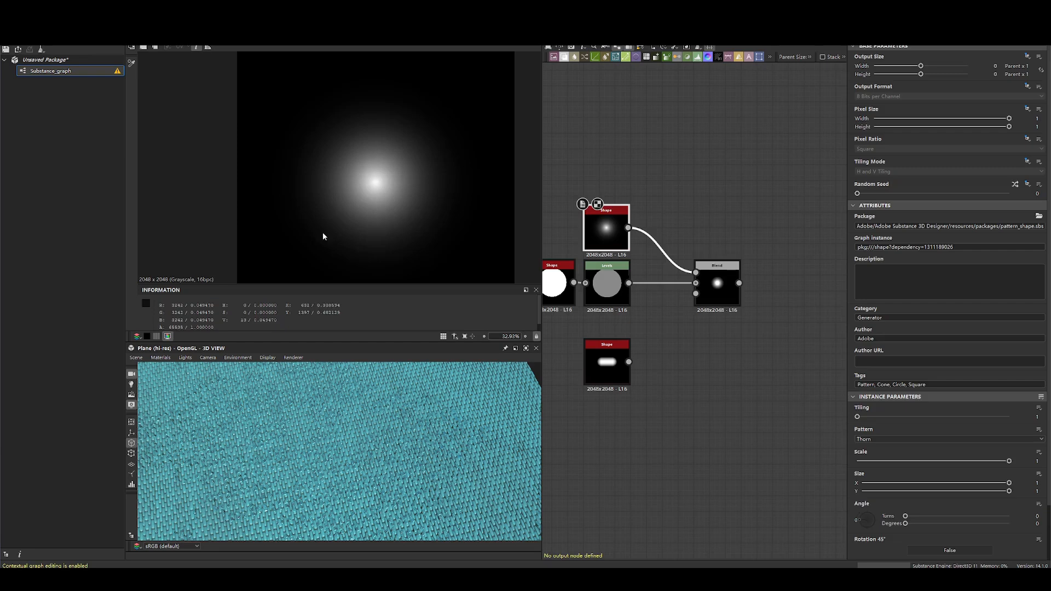
pyautogui.click(717, 282)
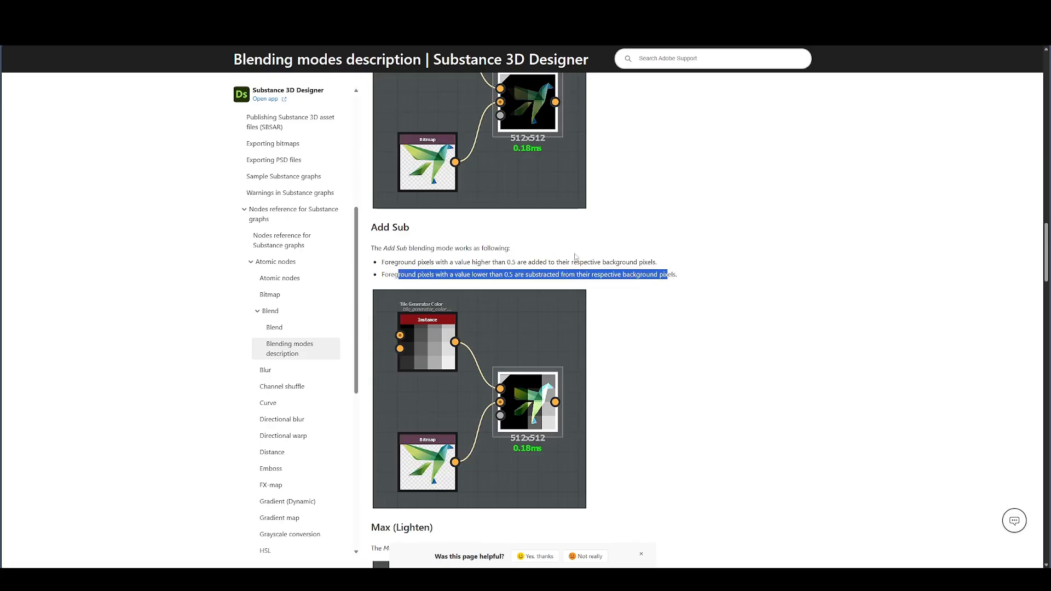
# - Recheck the documentation's Add Sub rules against the Blend's bright centre and the Levels node's preview
pyautogui.click(397, 265)
pyautogui.moveTo(386, 264); pyautogui.dragTo(662, 270)
pyautogui.moveTo(394, 275); pyautogui.dragTo(668, 276)
pyautogui.hotkey('alt', 'Tab')
pyautogui.scroll(6, 369, 191)
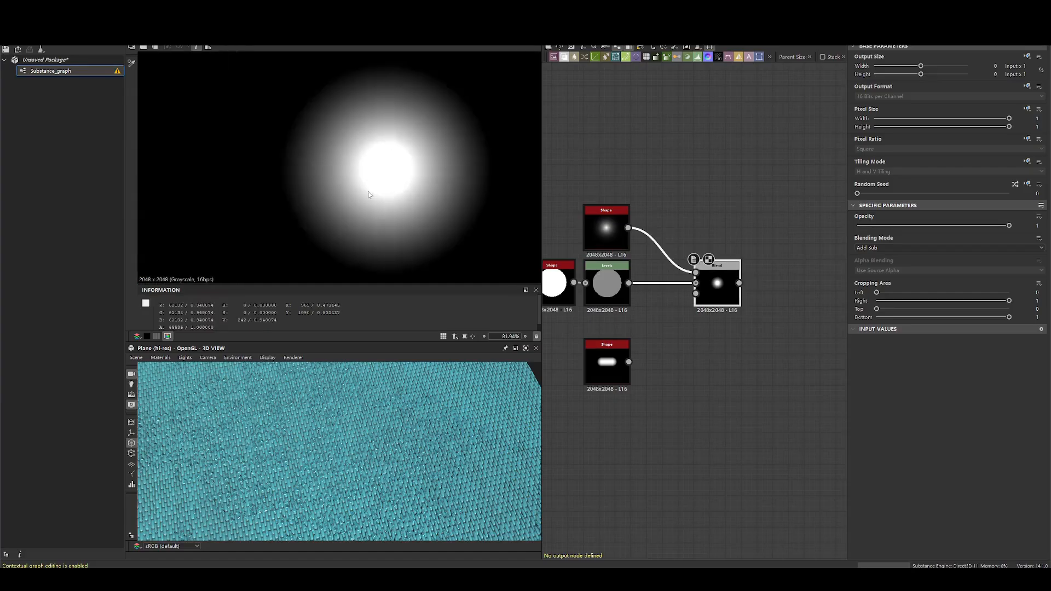
pyautogui.click(613, 258)
pyautogui.doubleClick(622, 286)
pyautogui.hotkey('alt', 'Tab')
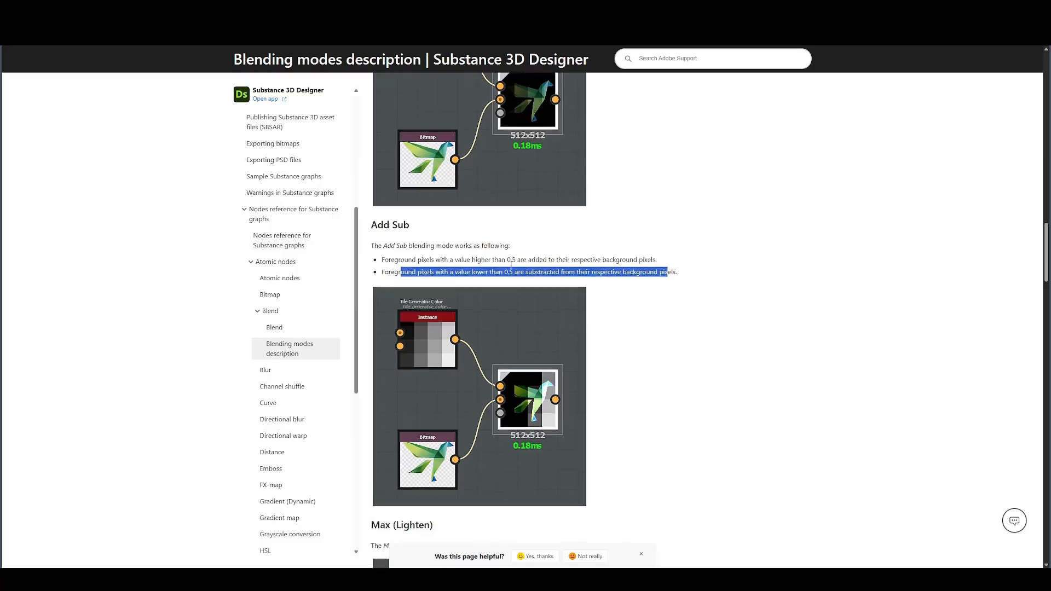
# - Switch back to Substance 3D Designer and set the Blend node's blending mode to Max (Lighten)
pyautogui.scroll(-5, 783, 276)
pyautogui.hotkey('alt', 'Tab')
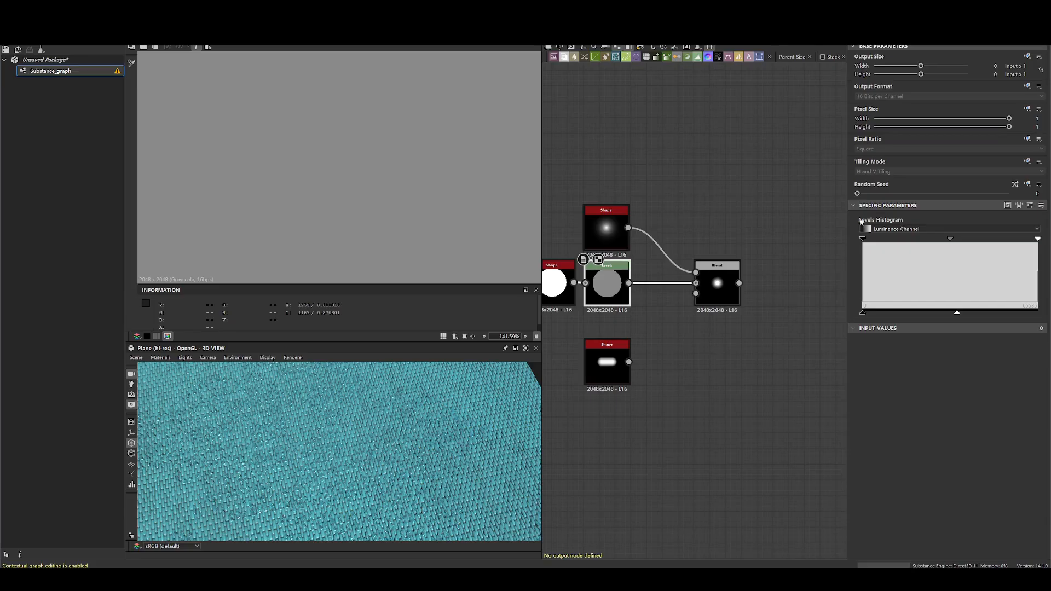
pyautogui.doubleClick(722, 284)
pyautogui.click(888, 250)
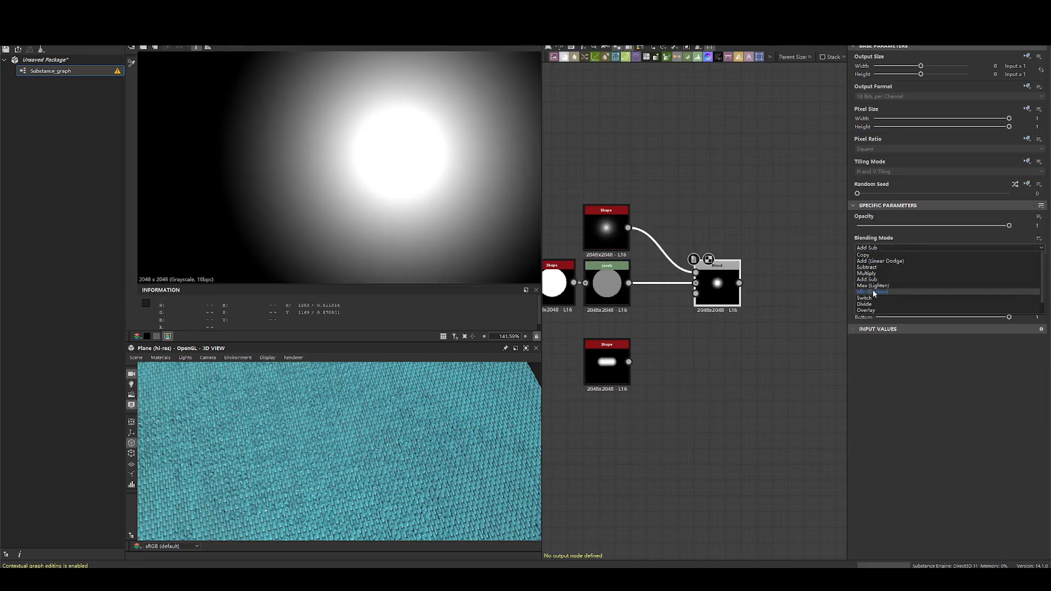
pyautogui.click(873, 289)
# - Switch to the blending modes documentation page and read the Max (Lighten) rule on comparing background and foreground values
pyautogui.hotkey('alt', 'Tab')
pyautogui.scroll(-3, 466, 275)
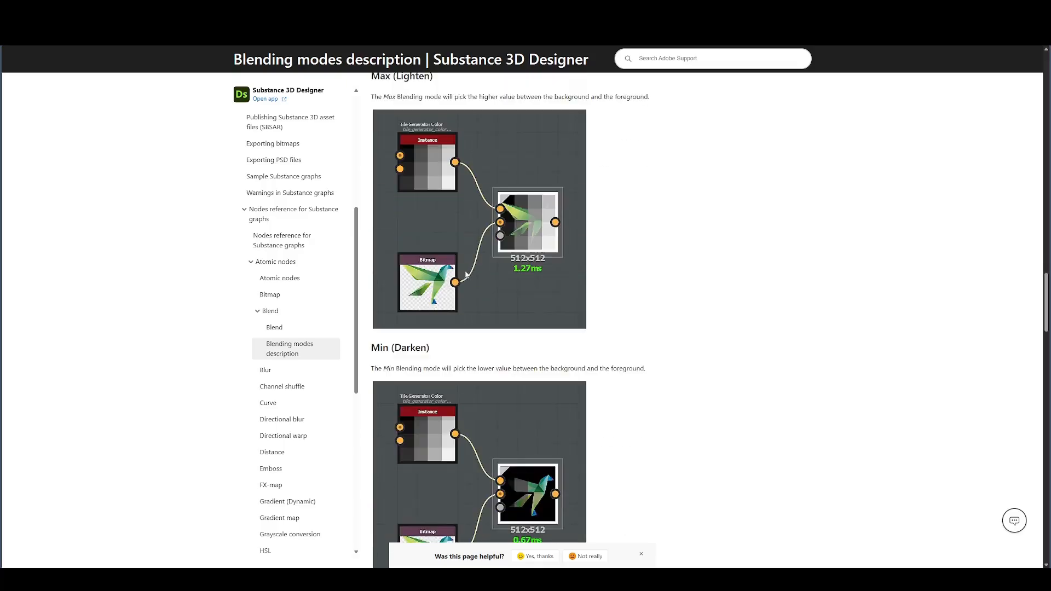
pyautogui.scroll(1, 459, 202)
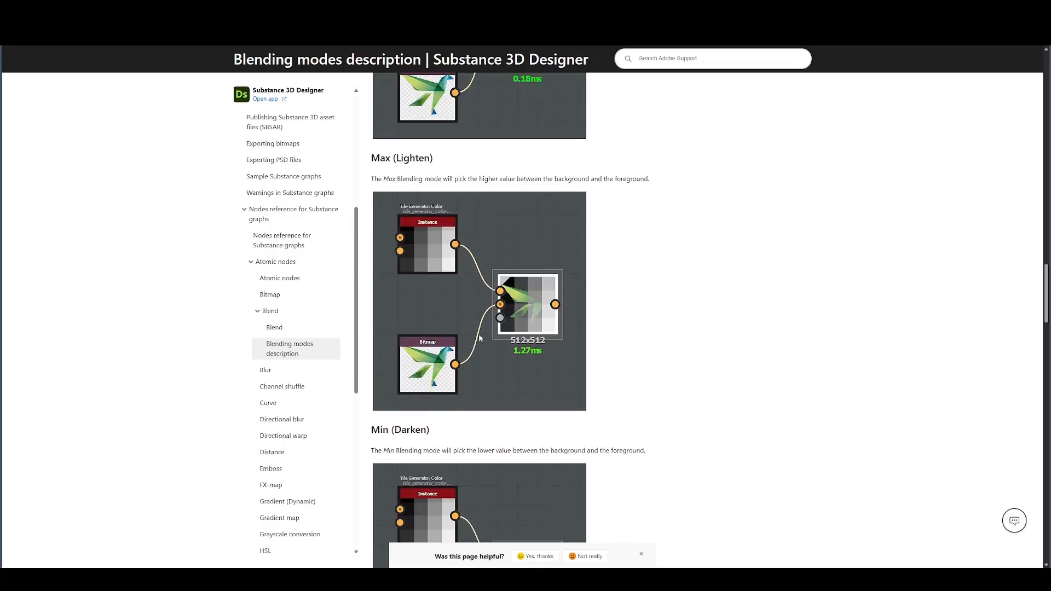
pyautogui.hotkey('alt', 'Tab')
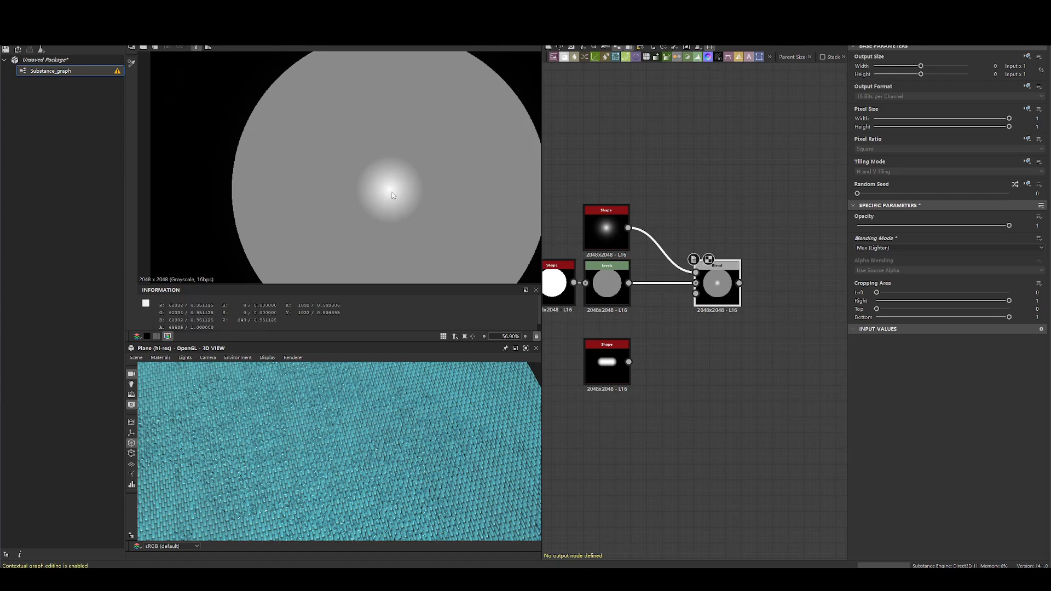
# - Inspect the Levels node's preview and the pixel values at the centre of the thorn Shape
pyautogui.click(607, 279)
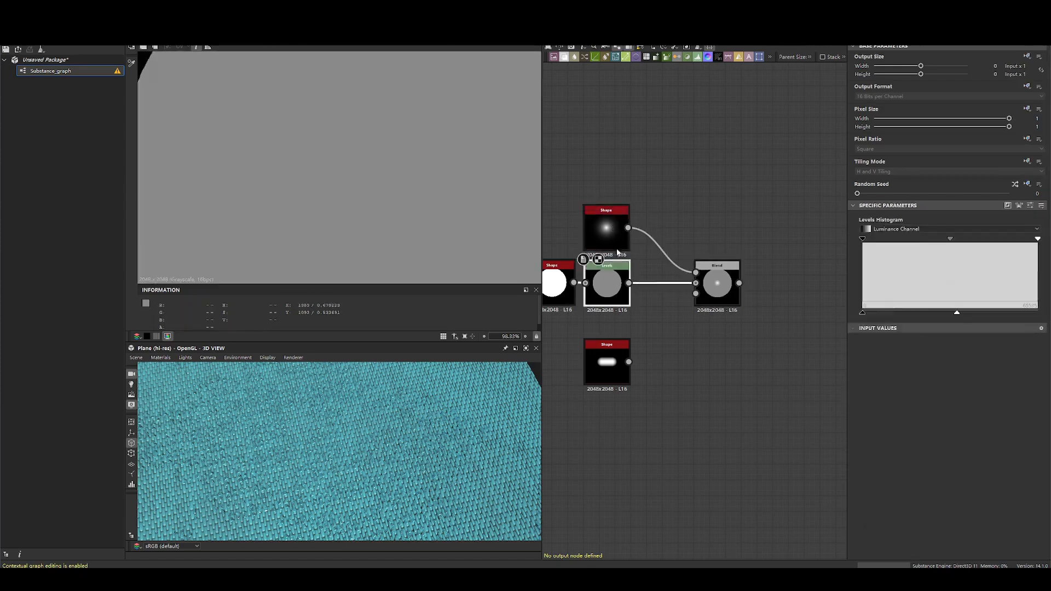
pyautogui.click(606, 230)
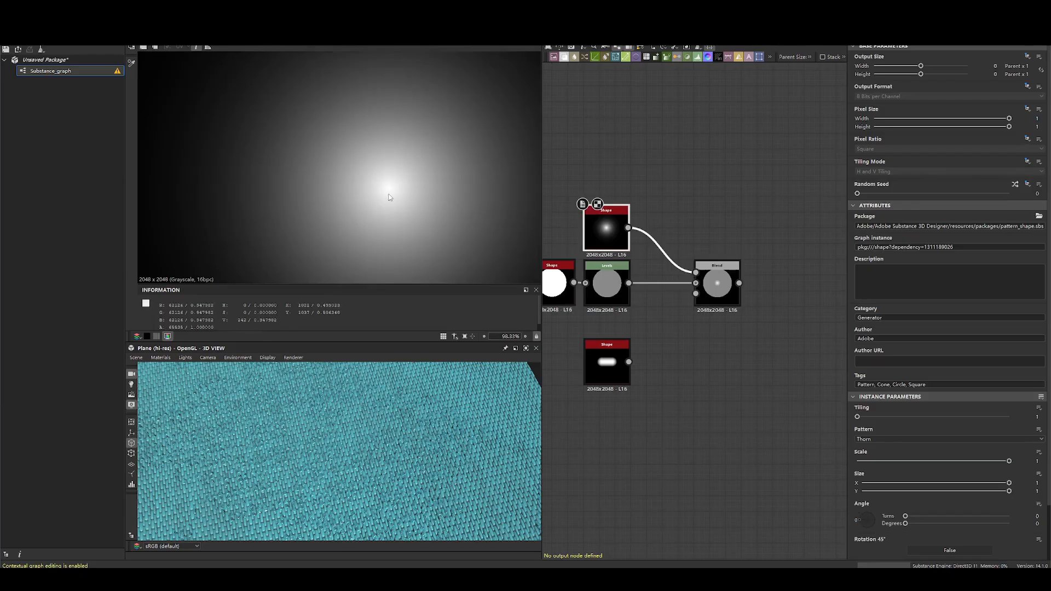
pyautogui.scroll(10, 389, 196)
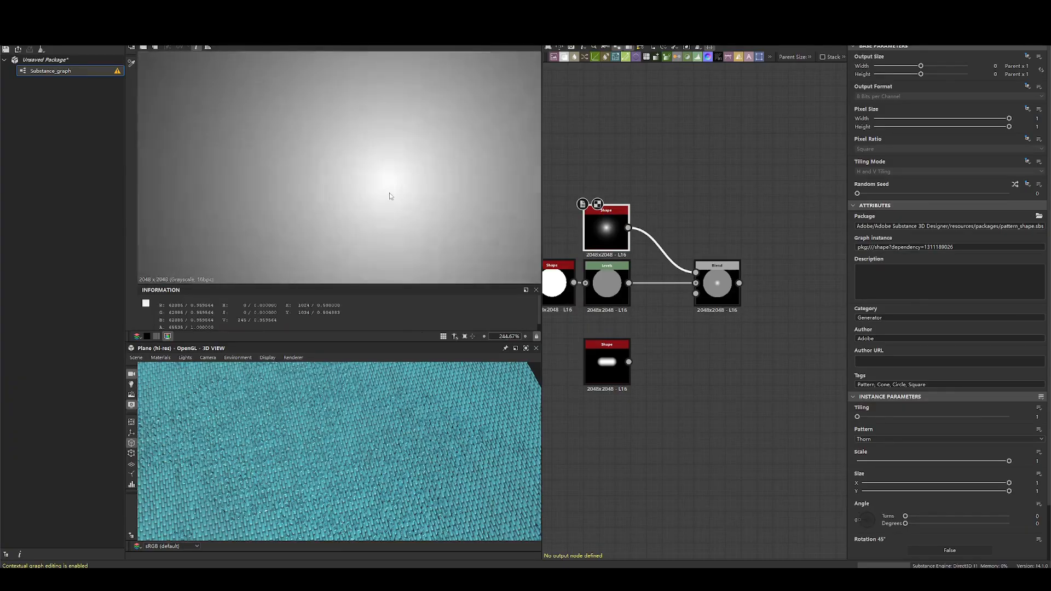
pyautogui.scroll(-6, 395, 184)
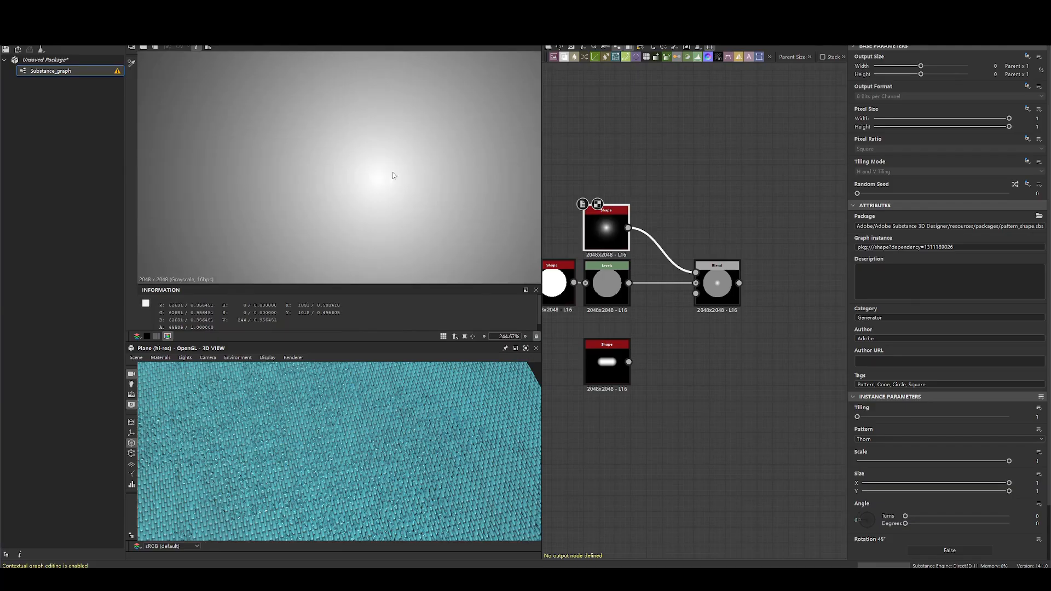
# - Compare the Max (Lighten) Blend result around its centre with the Levels and thorn Shape inputs
pyautogui.click(697, 277)
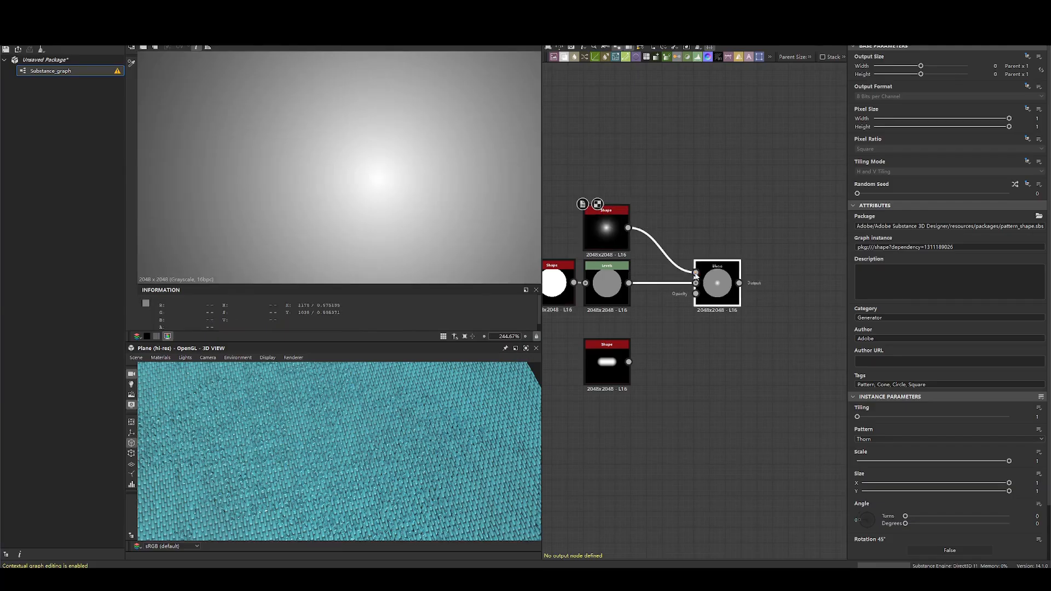
pyautogui.scroll(-5, 350, 182)
pyautogui.doubleClick(709, 282)
pyautogui.doubleClick(606, 283)
pyautogui.doubleClick(717, 285)
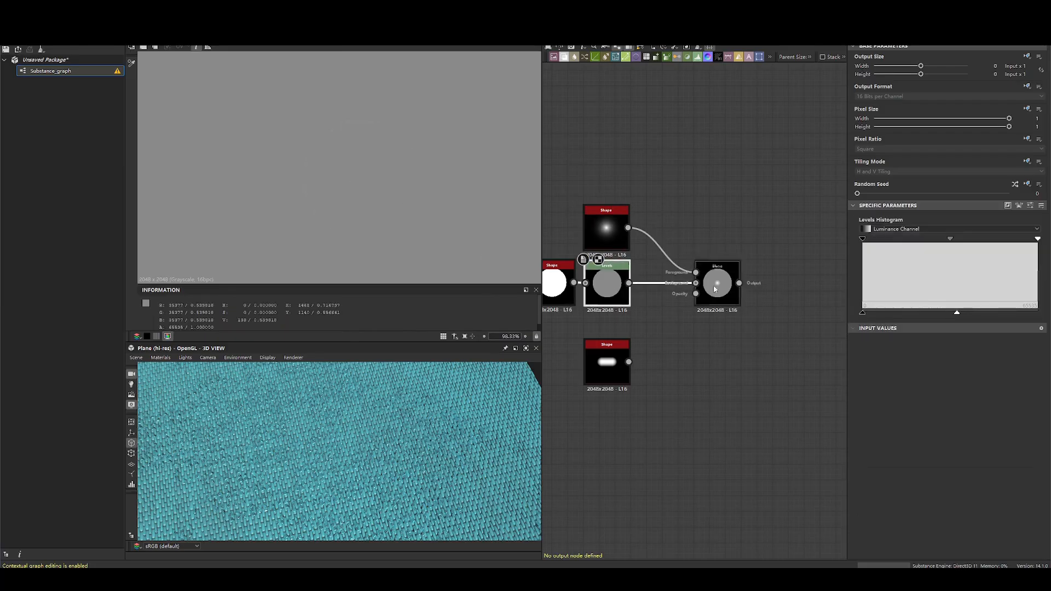
pyautogui.scroll(4, 359, 177)
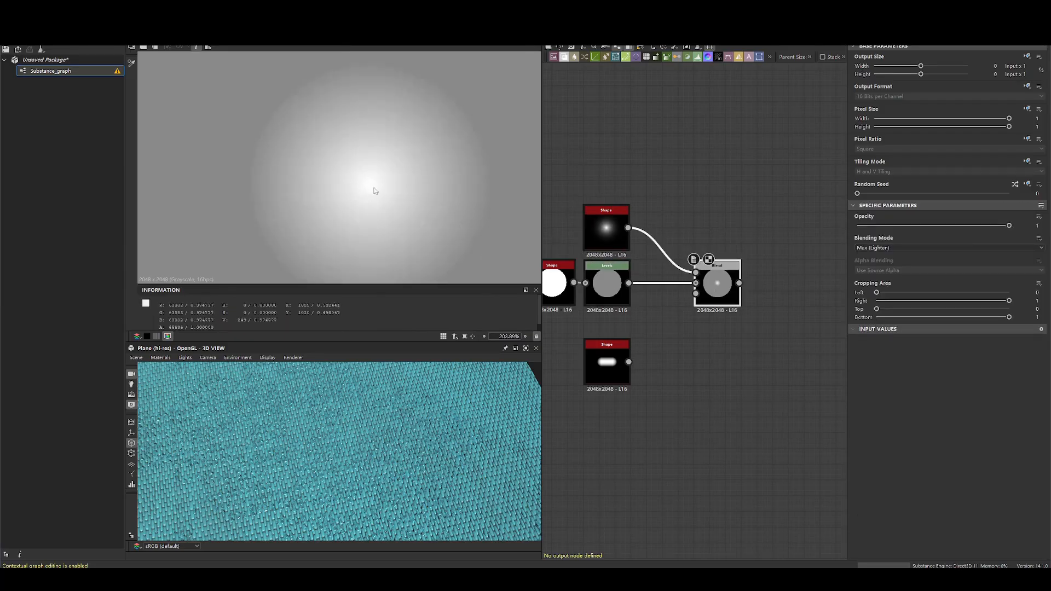
pyautogui.scroll(-2, 367, 177)
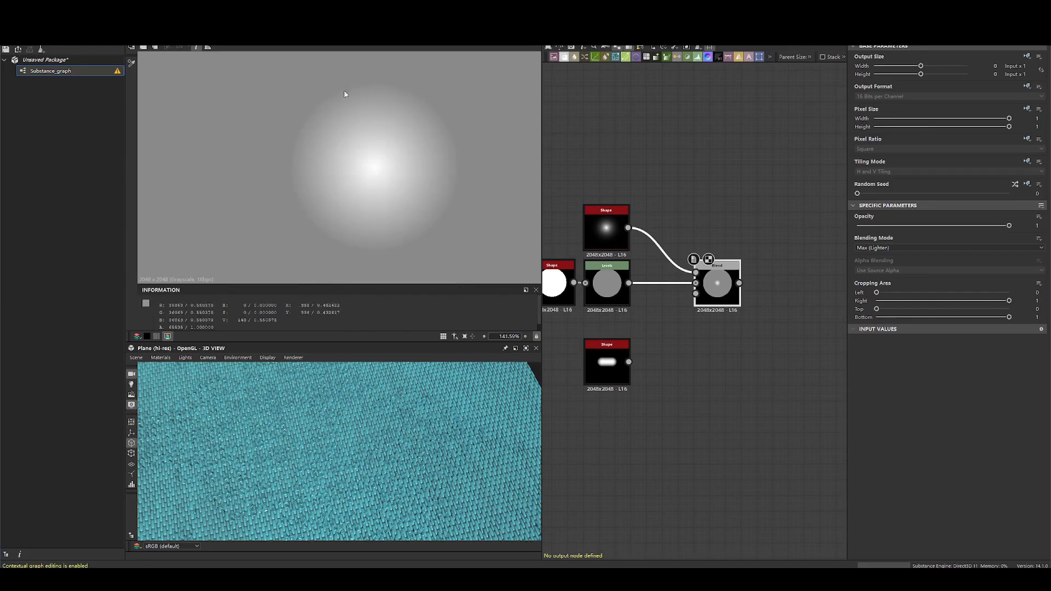
pyautogui.doubleClick(608, 285)
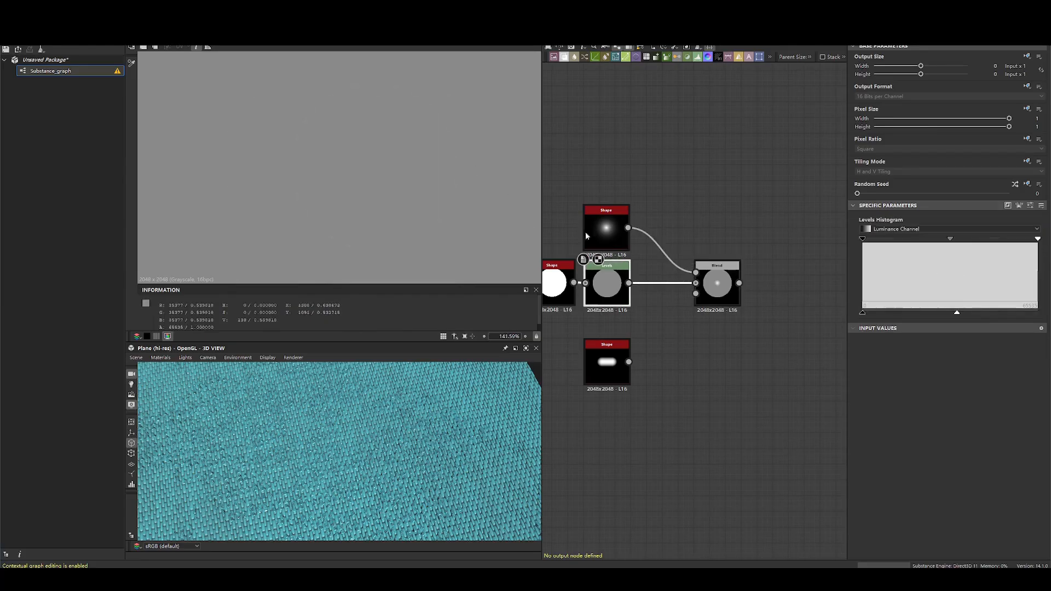
pyautogui.doubleClick(600, 238)
pyautogui.doubleClick(718, 282)
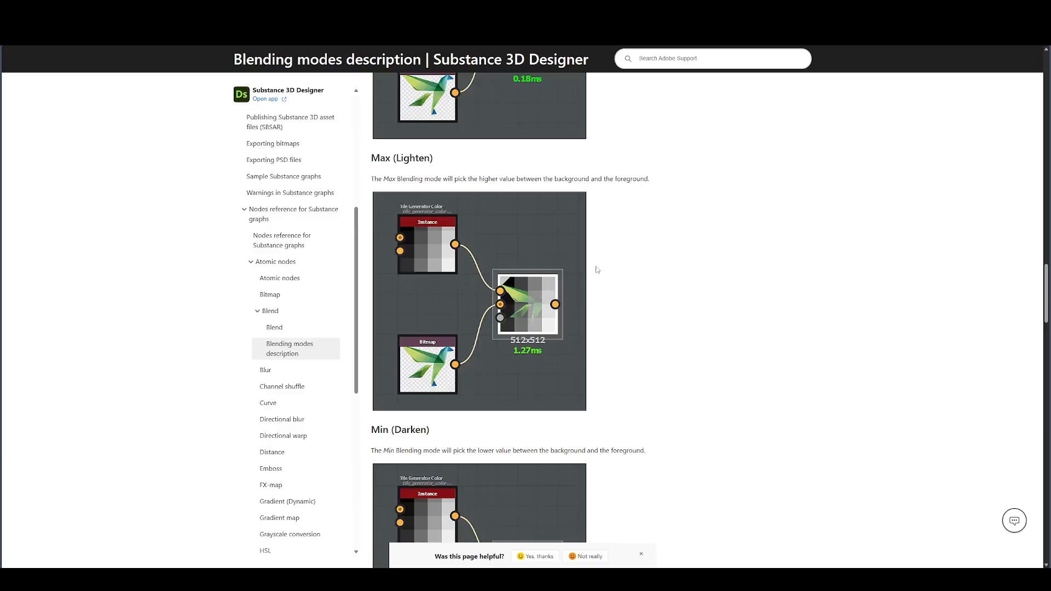
# - Check the documentation's Min (Darken) section and set the Blend node's blending mode to Min (Darken)
pyautogui.scroll(-4, 610, 277)
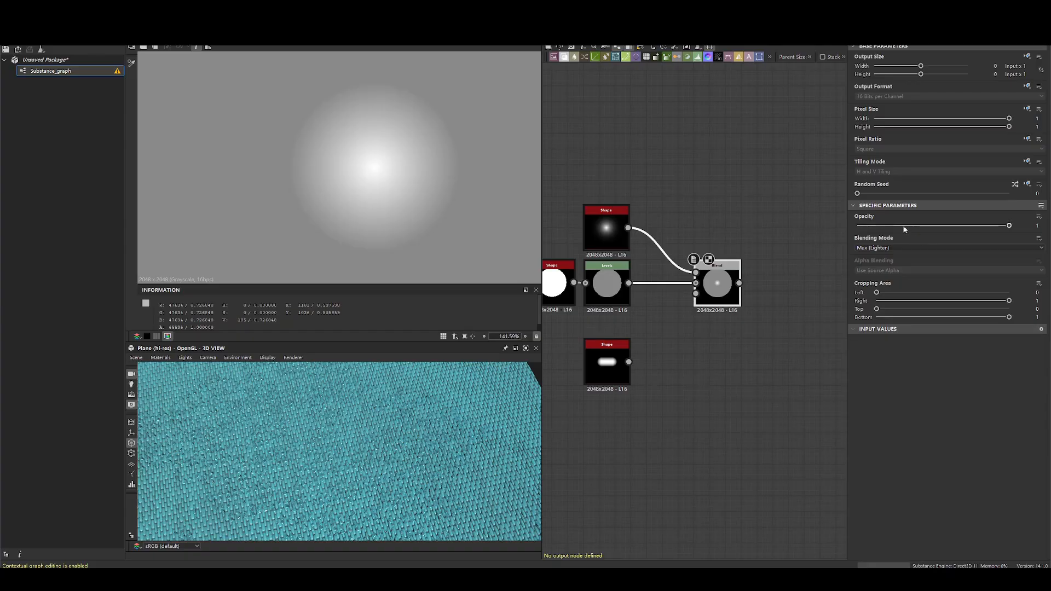
pyautogui.click(903, 248)
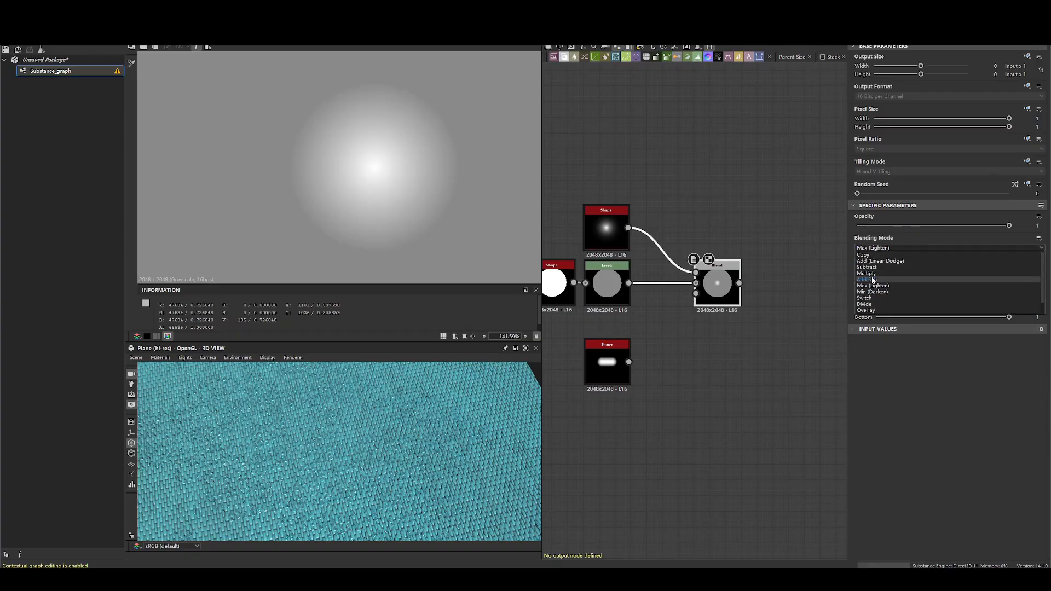
pyautogui.click(875, 297)
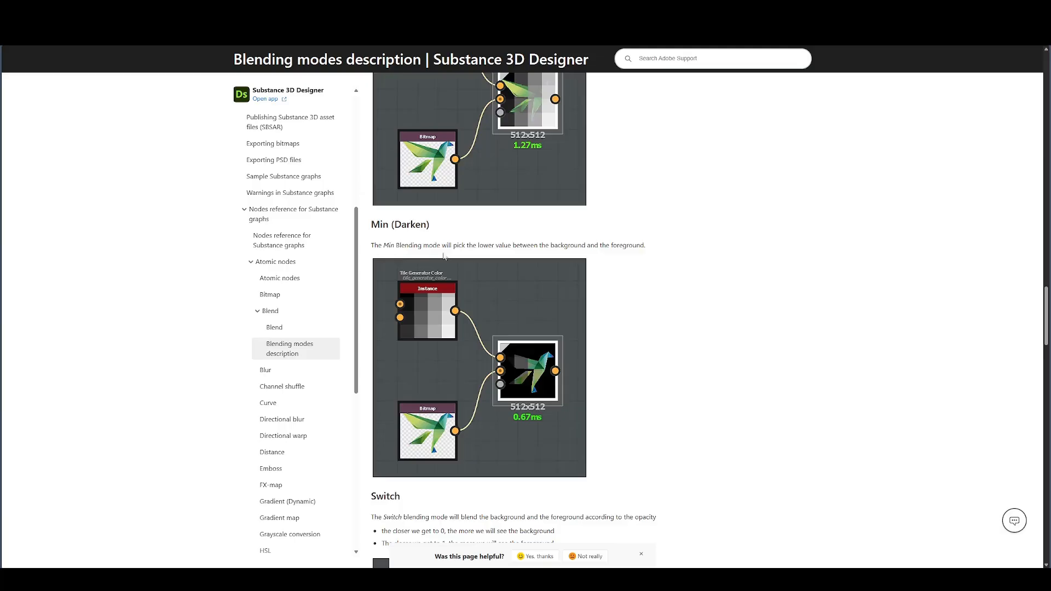
# - Read the Min (Darken) rule on the documentation page and highlight its sentence
pyautogui.scroll(-3, 526, 439)
pyautogui.scroll(3, 448, 283)
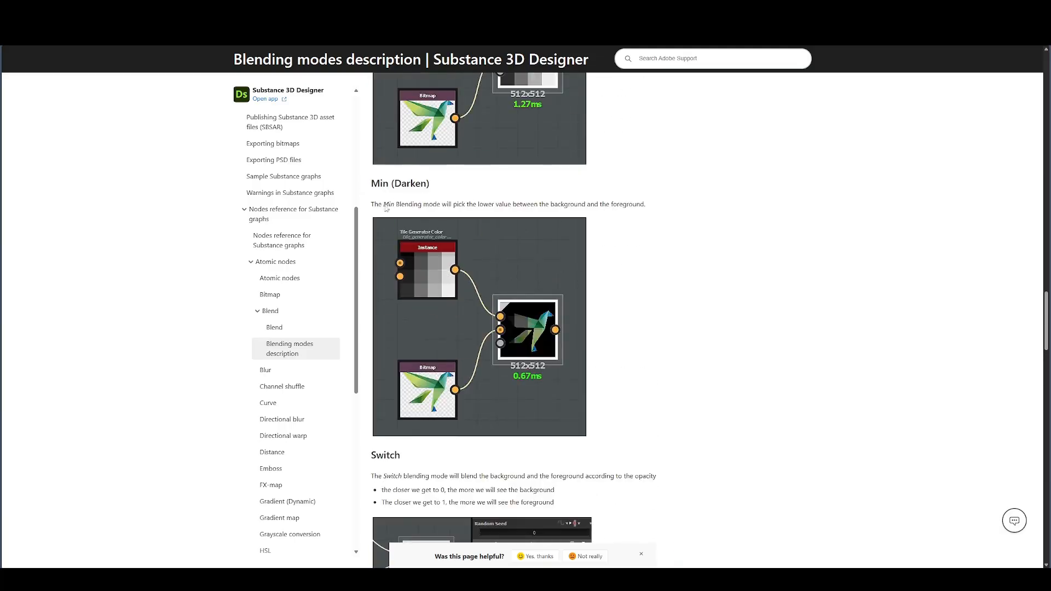
pyautogui.moveTo(383, 206); pyautogui.dragTo(618, 205)
pyautogui.click(628, 204)
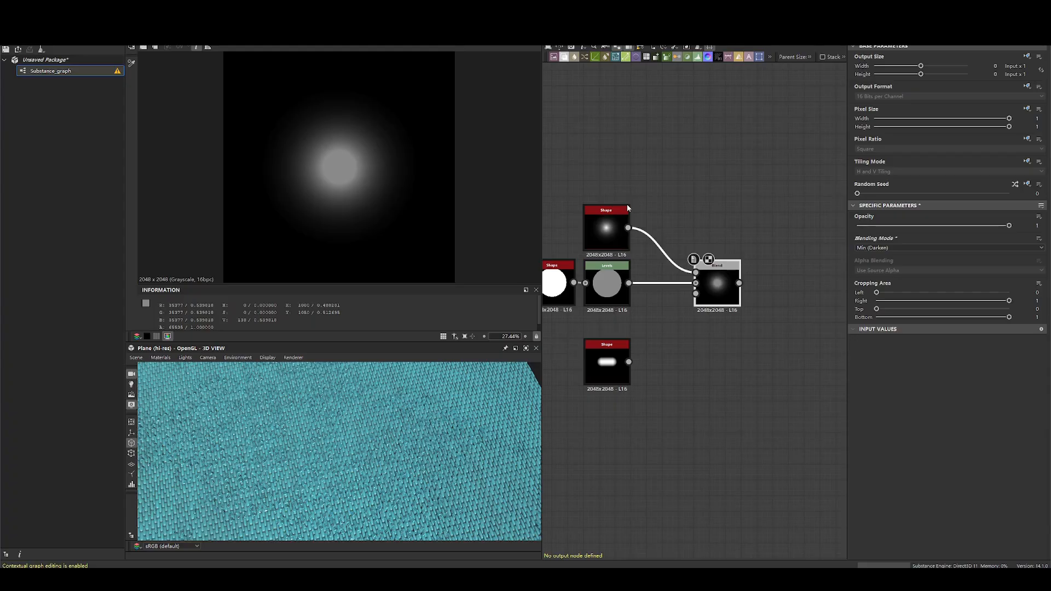
# - Compare the thorn Shape and Levels pixel values with the Min (Darken) Blend result
pyautogui.click(613, 234)
pyautogui.scroll(6, 356, 153)
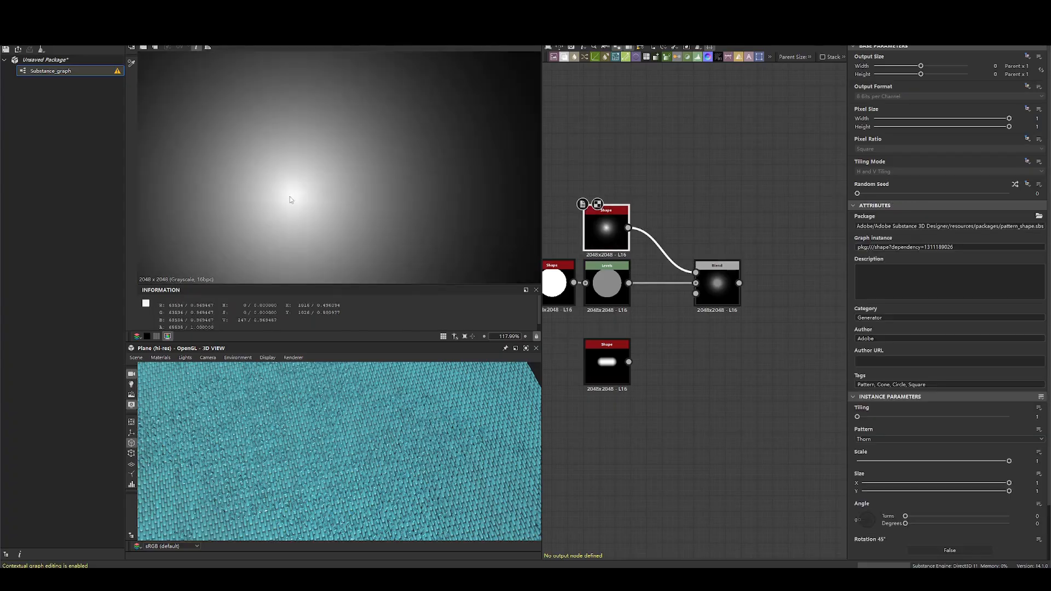
pyautogui.doubleClick(603, 290)
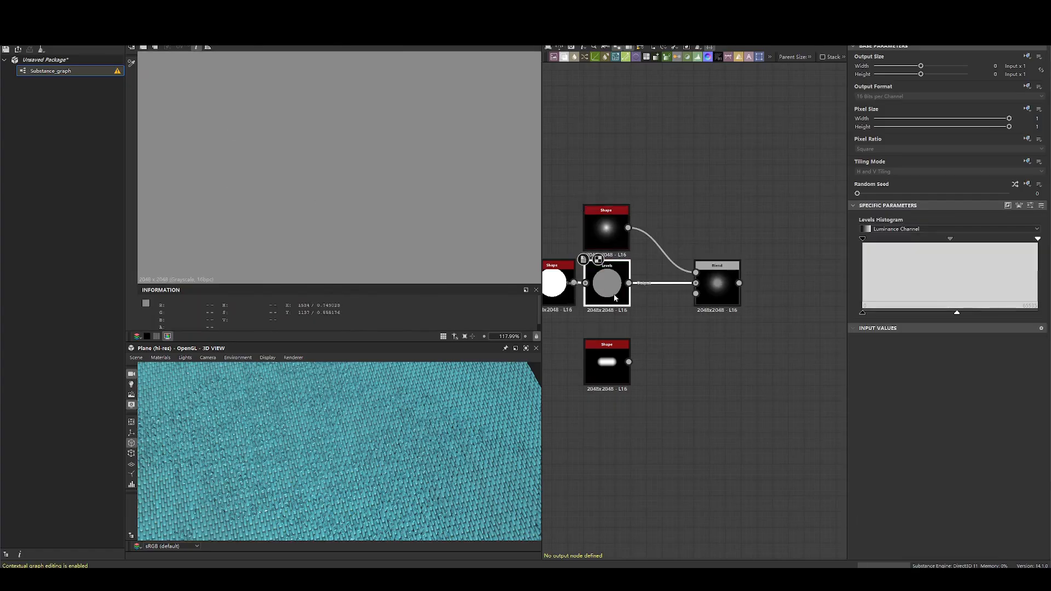
pyautogui.doubleClick(606, 233)
pyautogui.doubleClick(605, 279)
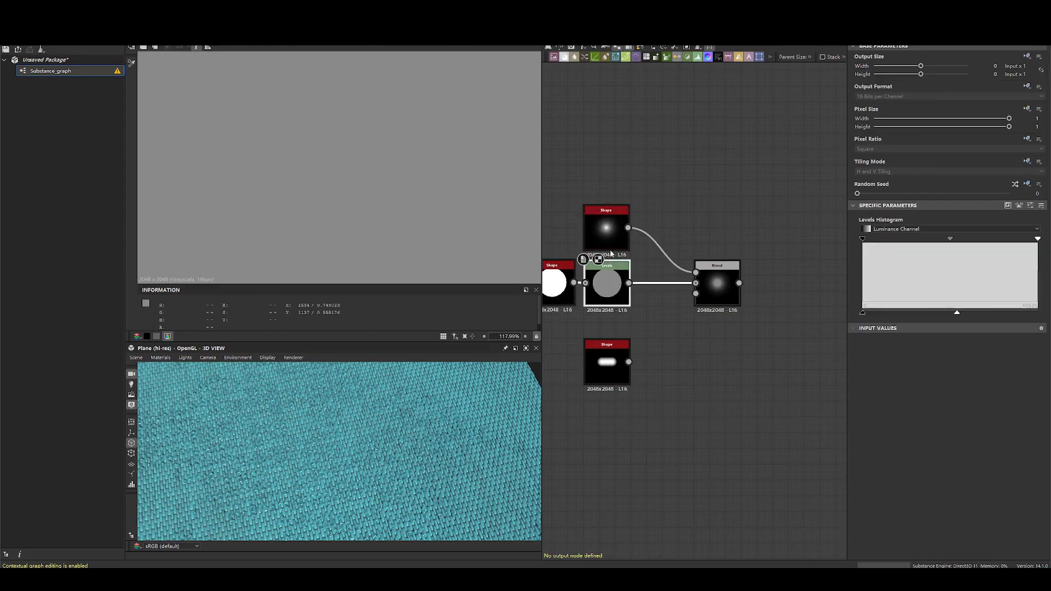
pyautogui.doubleClick(606, 235)
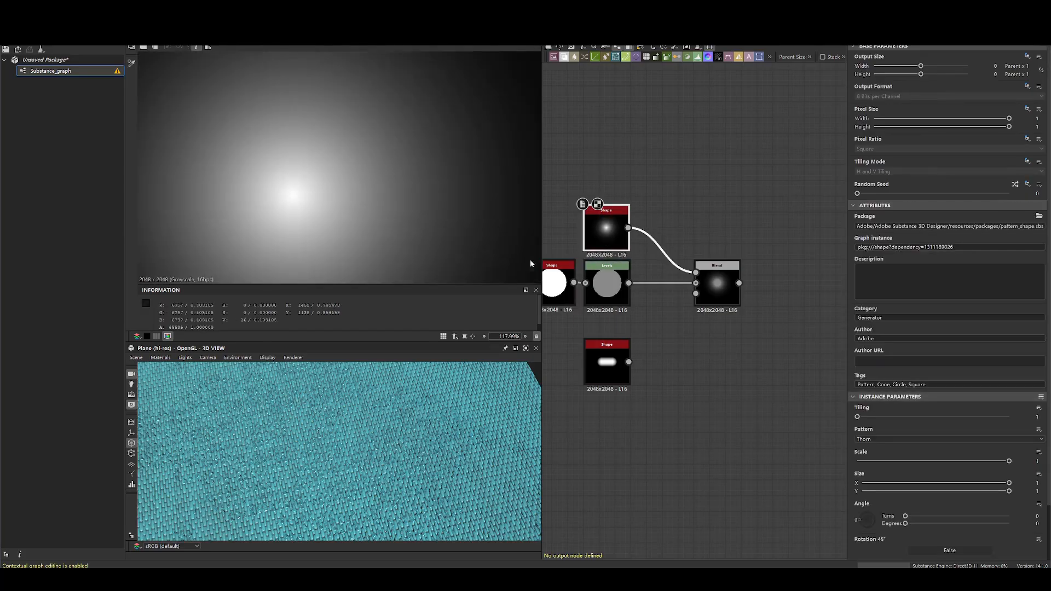
pyautogui.doubleClick(717, 285)
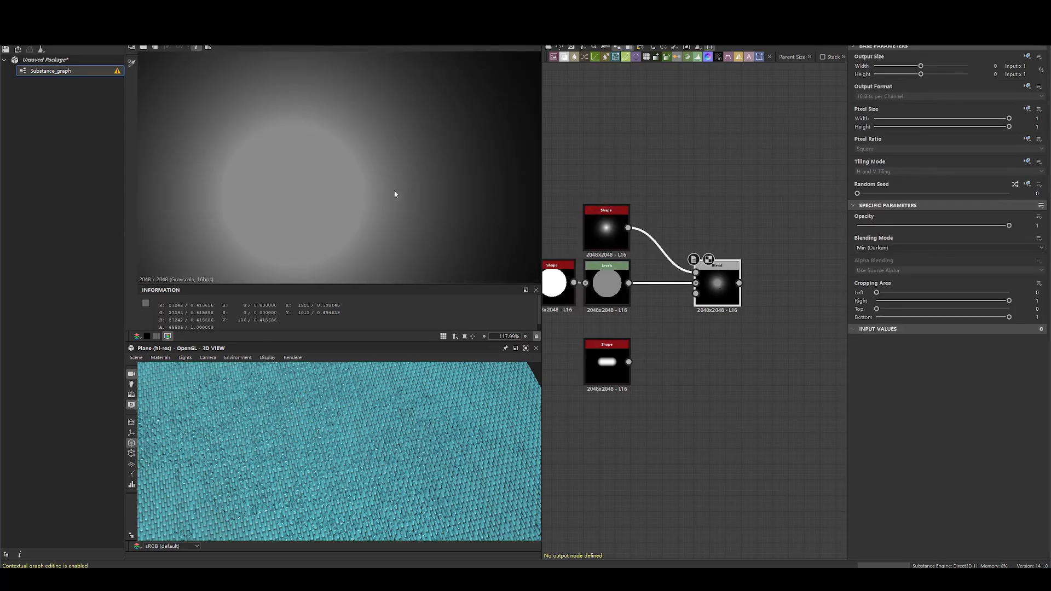
pyautogui.doubleClick(607, 233)
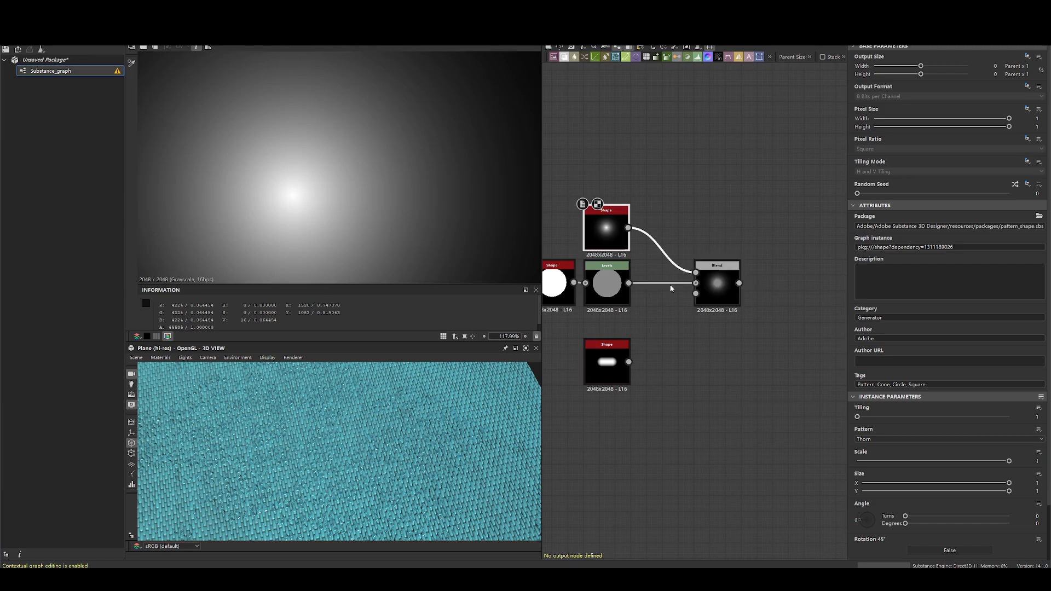
# - Recheck the gray centre of the Min (Darken) Blend result against the Levels node's value
pyautogui.moveTo(714, 273); pyautogui.dragTo(795, 270, button='middle')
pyautogui.moveTo(554, 152); pyautogui.dragTo(732, 318)
pyautogui.click(732, 317)
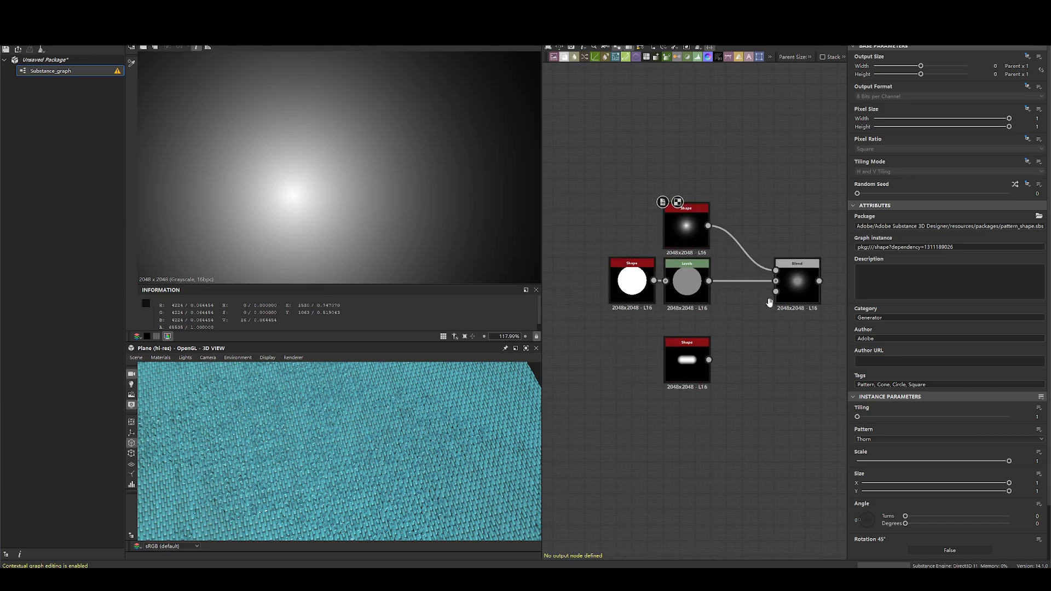
pyautogui.moveTo(770, 302); pyautogui.dragTo(703, 294, button='middle')
pyautogui.scroll(4, 703, 294)
pyautogui.doubleClick(741, 278)
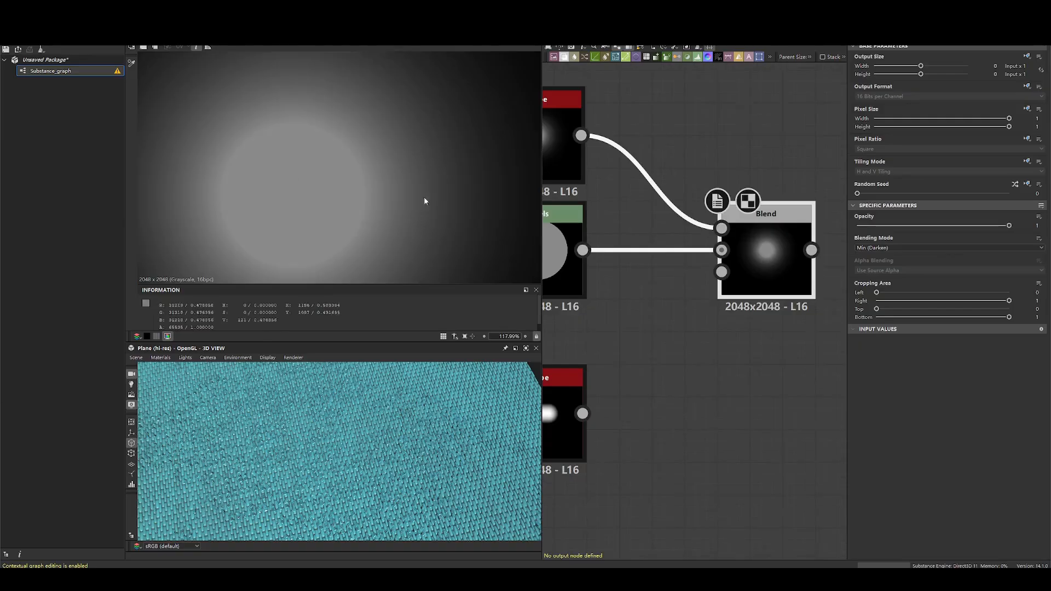
pyautogui.doubleClick(562, 250)
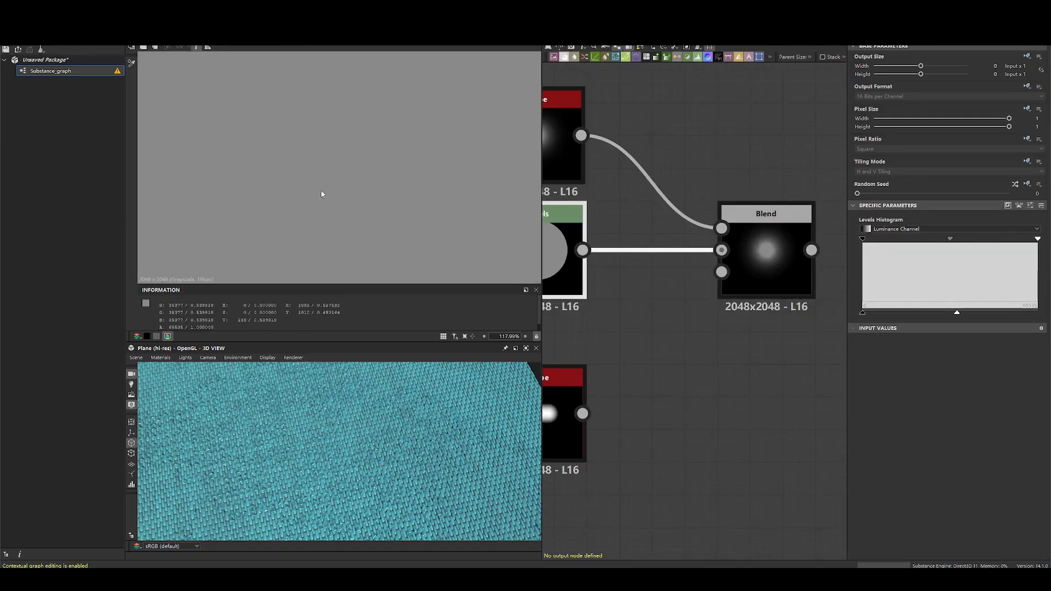
pyautogui.scroll(-3, 634, 268)
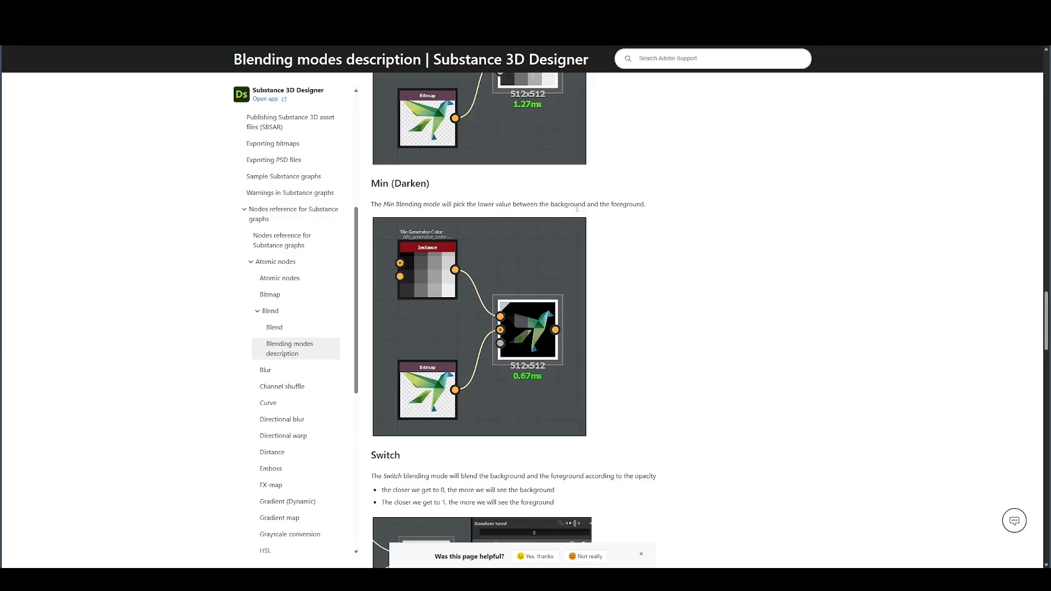
pyautogui.scroll(-6, 382, 178)
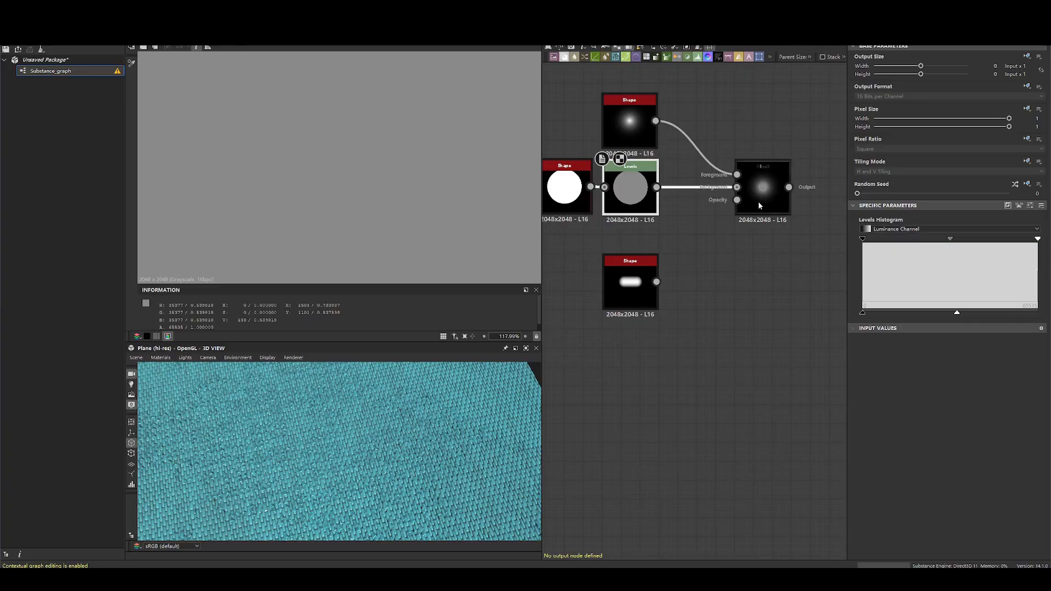
# - Set the Blend node's blending mode to Switch and try lowering its opacity
pyautogui.doubleClick(758, 205)
pyautogui.click(898, 247)
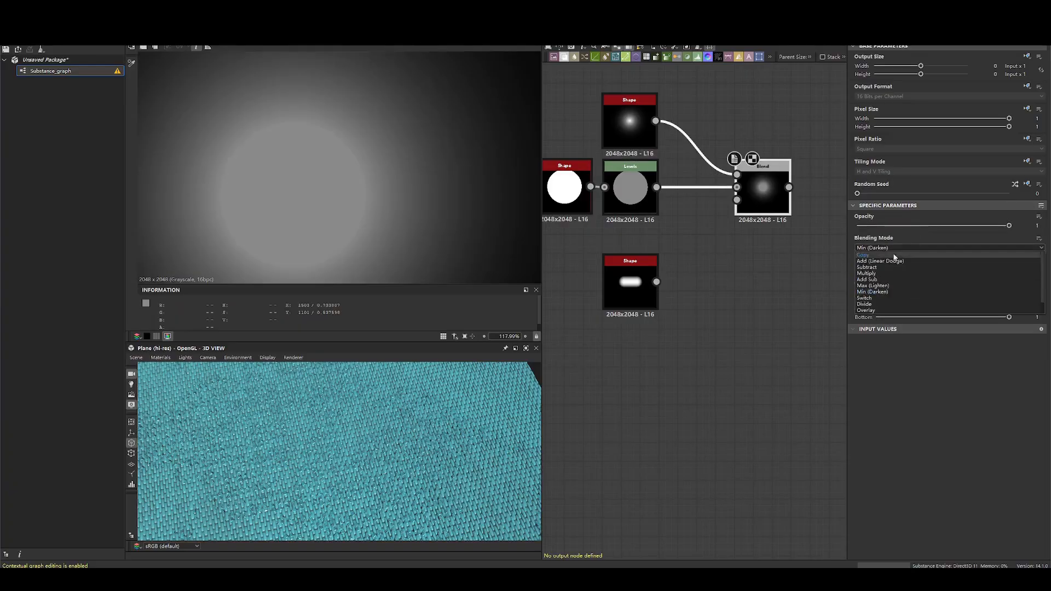
pyautogui.click(885, 294)
pyautogui.scroll(-5, 383, 197)
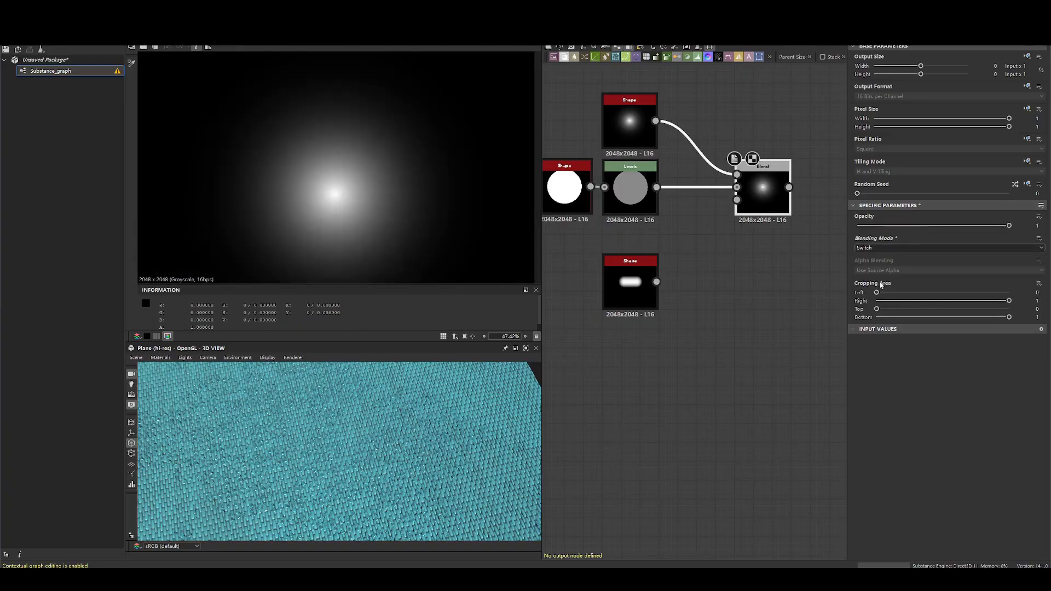
pyautogui.moveTo(996, 225); pyautogui.dragTo(754, 225)
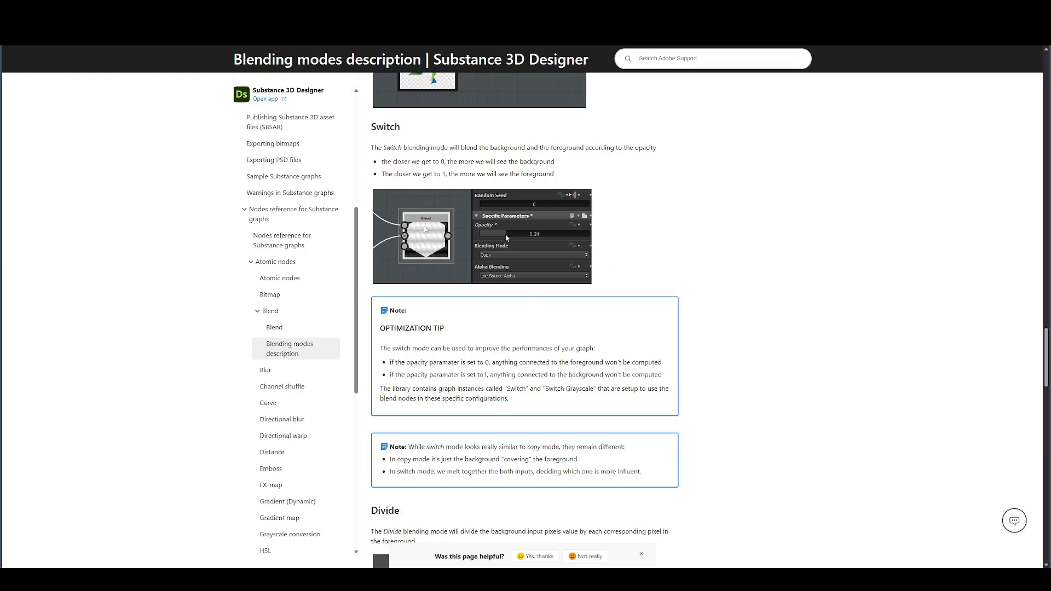
# - Switch to the documentation page and read the Switch mode's description of how opacity weights background and foreground
pyautogui.moveTo(391, 145)
pyautogui.mouseDown()
pyautogui.moveTo(543, 174)
pyautogui.moveTo(398, 143)
pyautogui.mouseUp()
pyautogui.click(543, 174)
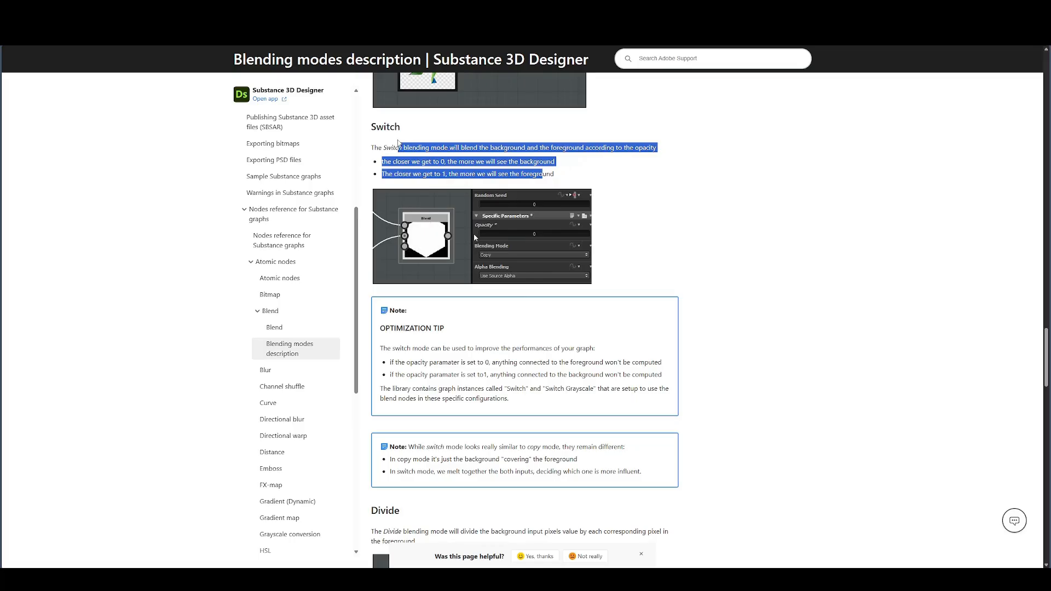
pyautogui.click(542, 174)
pyautogui.click(543, 174)
pyautogui.moveTo(542, 174); pyautogui.dragTo(413, 145)
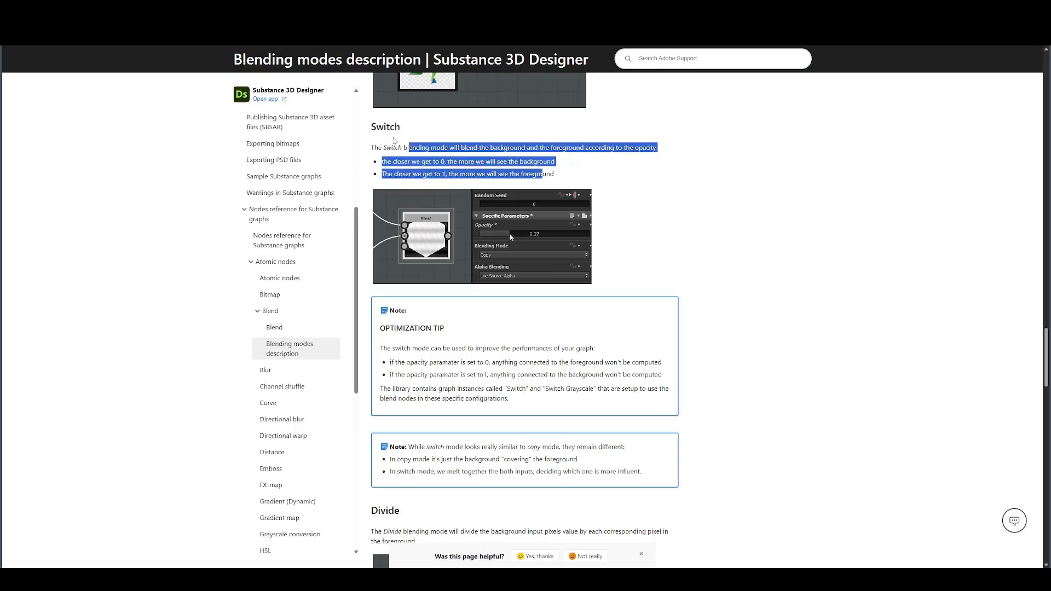
pyautogui.moveTo(412, 145); pyautogui.dragTo(383, 125)
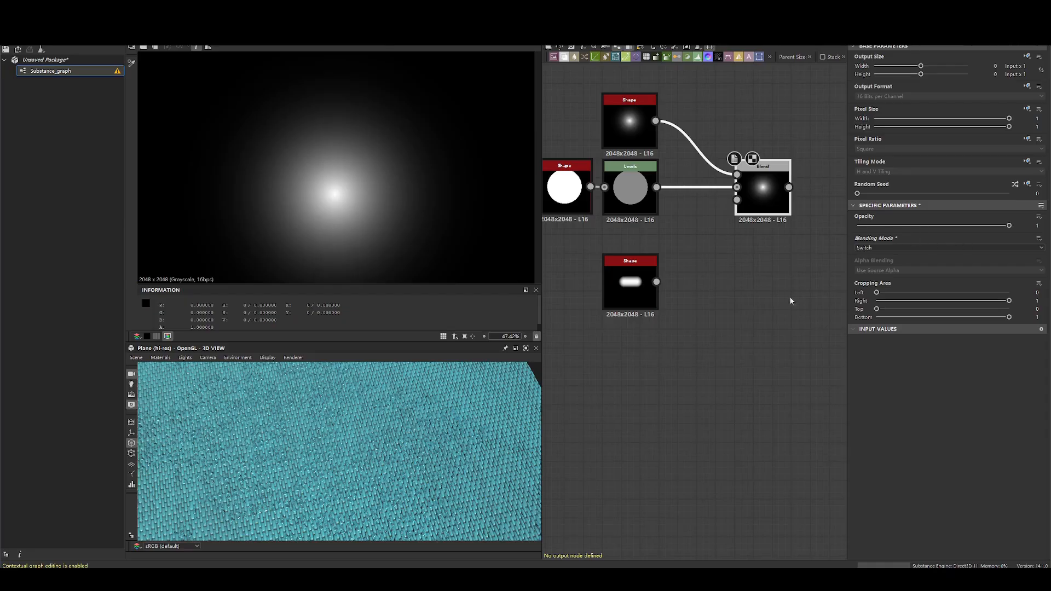
# - Try the capsule Shape as the Blend node's opacity input in Switch mode, and remove that connection
pyautogui.moveTo(737, 200); pyautogui.dragTo(652, 290)
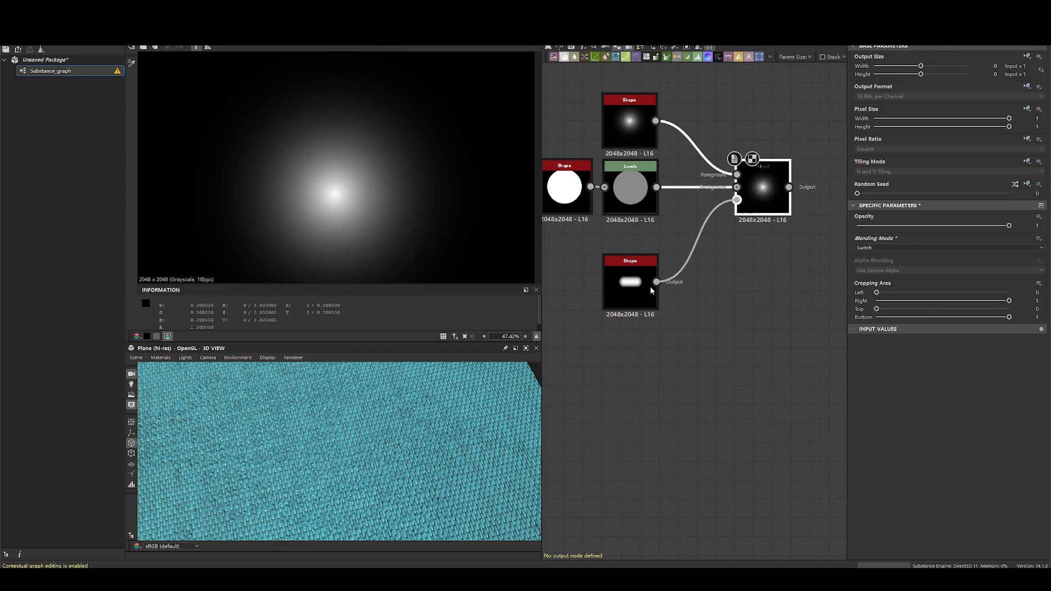
pyautogui.moveTo(1009, 225); pyautogui.dragTo(1042, 228)
pyautogui.moveTo(673, 239); pyautogui.dragTo(763, 288)
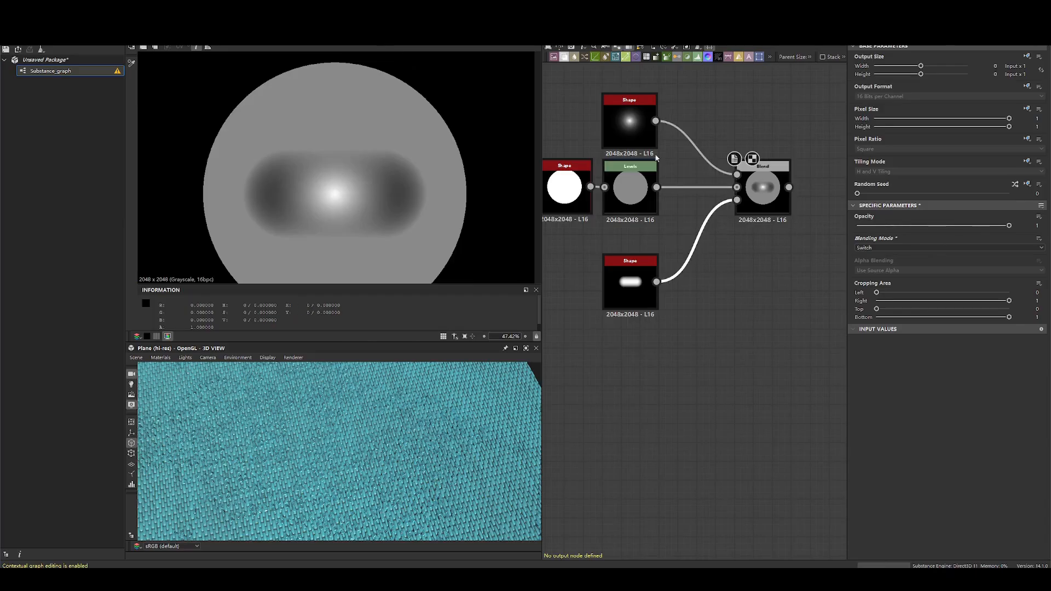
pyautogui.press('Delete')
pyautogui.moveTo(987, 227)
pyautogui.mouseDown()
pyautogui.moveTo(781, 233)
pyautogui.moveTo(1013, 226)
pyautogui.moveTo(746, 227)
pyautogui.moveTo(971, 219)
pyautogui.mouseUp()
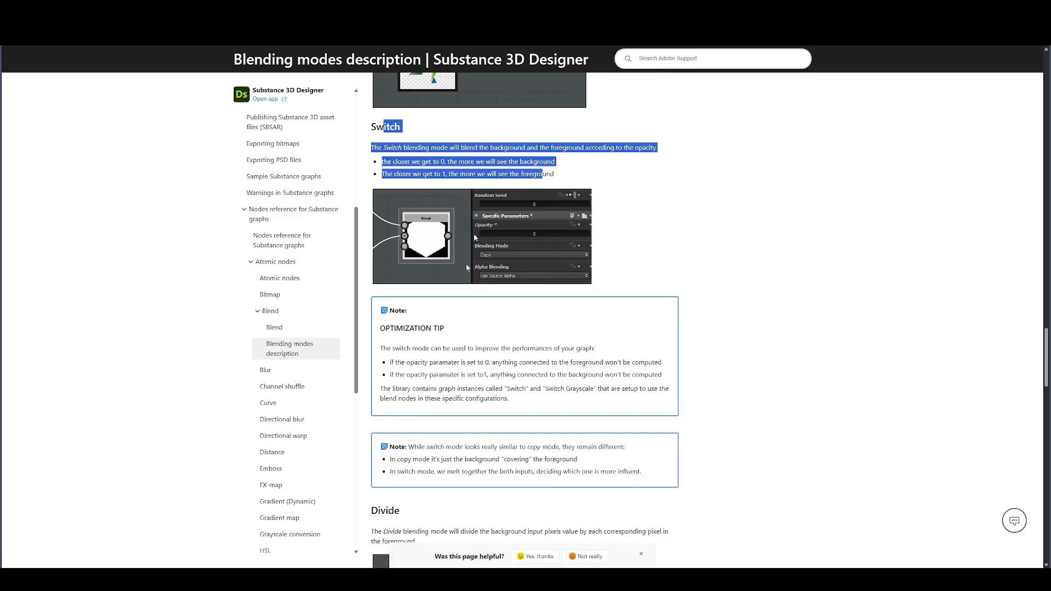
# - Switch to the documentation page and read the Switch optimization tip and the note comparing switch mode with copy mode
pyautogui.scroll(-5, 465, 263)
pyautogui.moveTo(615, 267); pyautogui.dragTo(370, 124)
pyautogui.click(701, 281)
pyautogui.moveTo(650, 272); pyautogui.dragTo(320, 117)
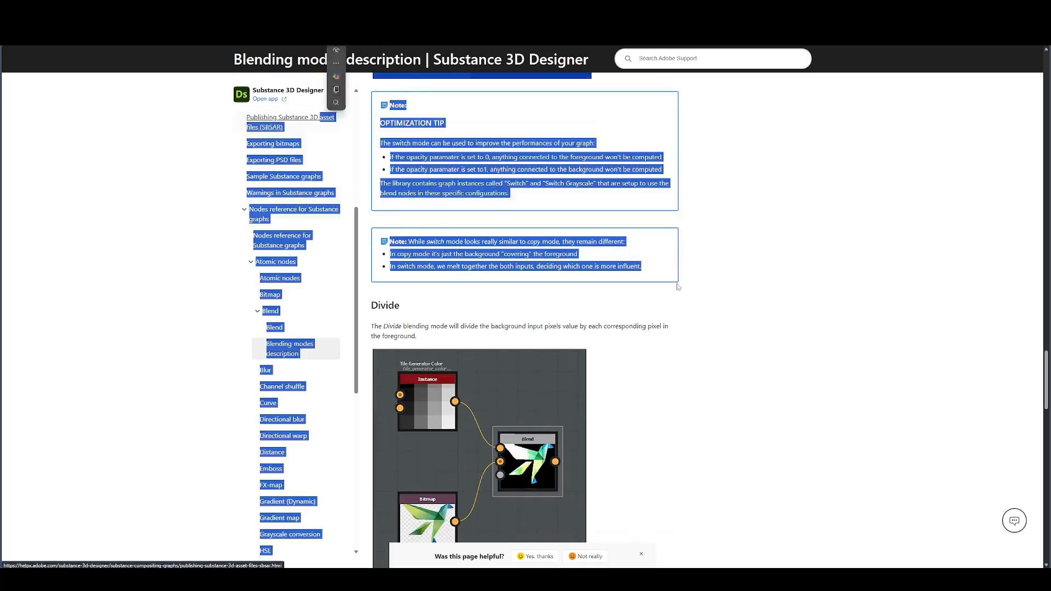
pyautogui.click(678, 286)
pyautogui.scroll(-2, 678, 287)
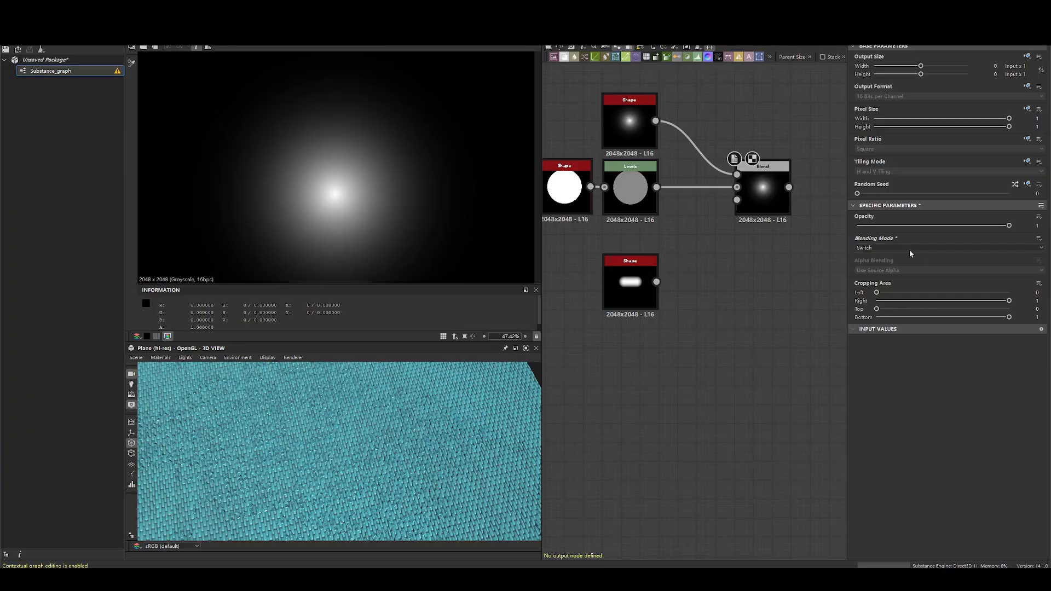
# - Return to the graph and set the Blend node's blending mode to Divide
pyautogui.click(885, 247)
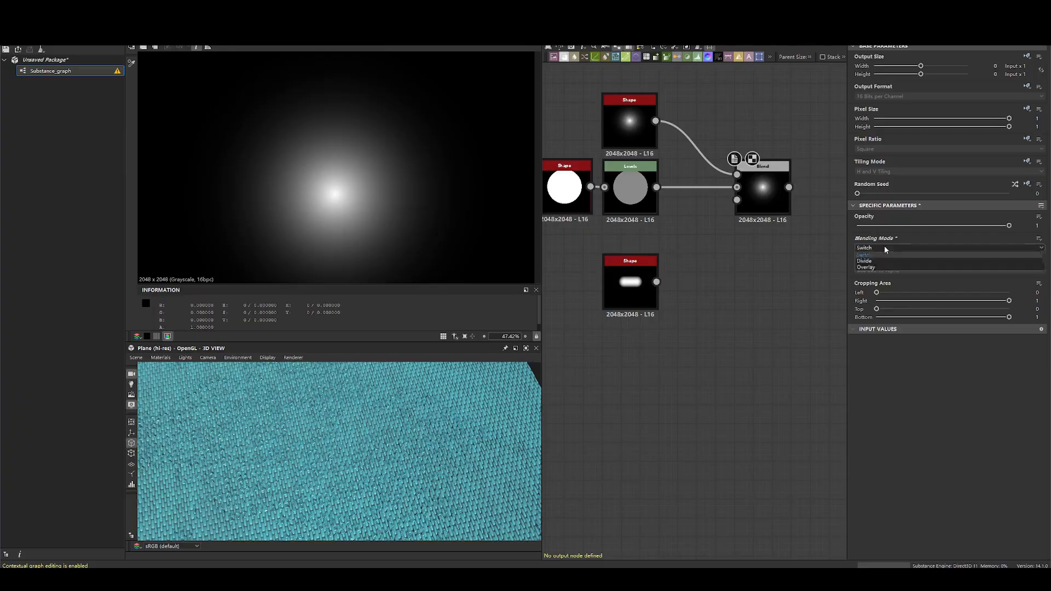
pyautogui.click(870, 306)
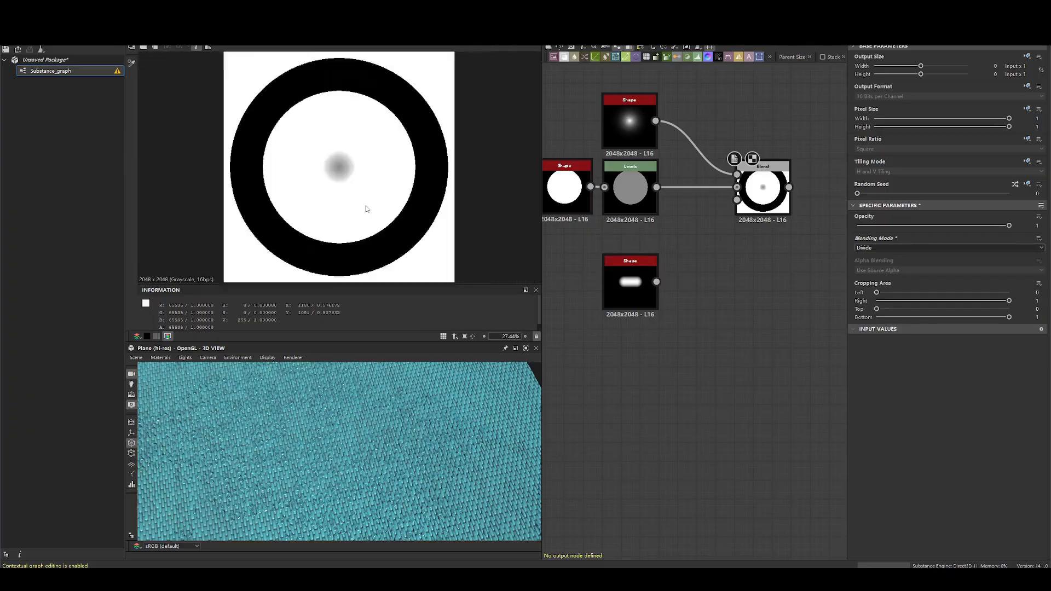
pyautogui.scroll(-1, 366, 209)
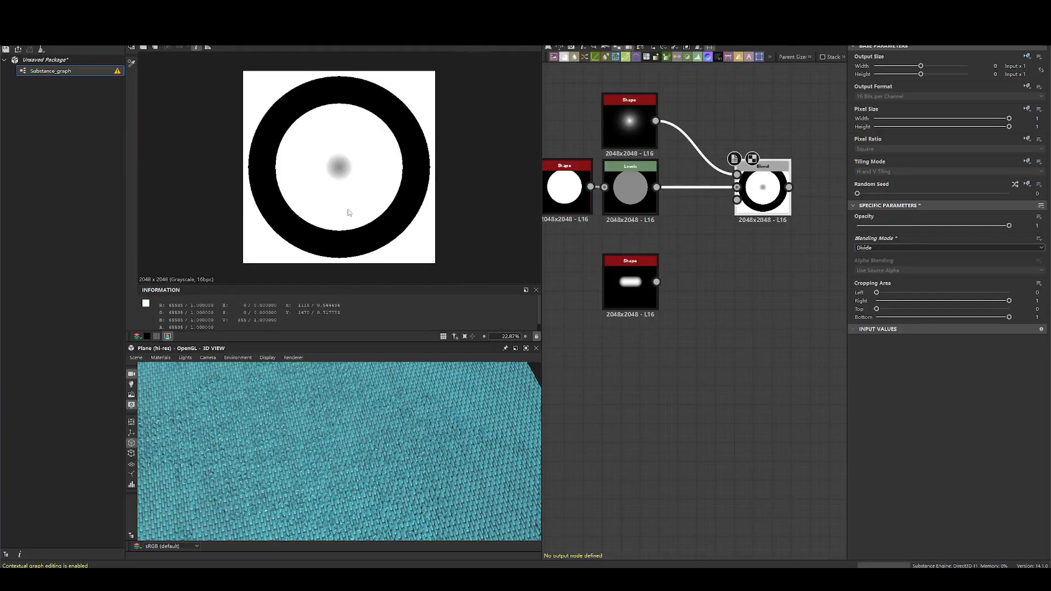
# - Preview the thorn Shape and the Levels node in alternation and compare them with the Divide Blend result
pyautogui.click(629, 122)
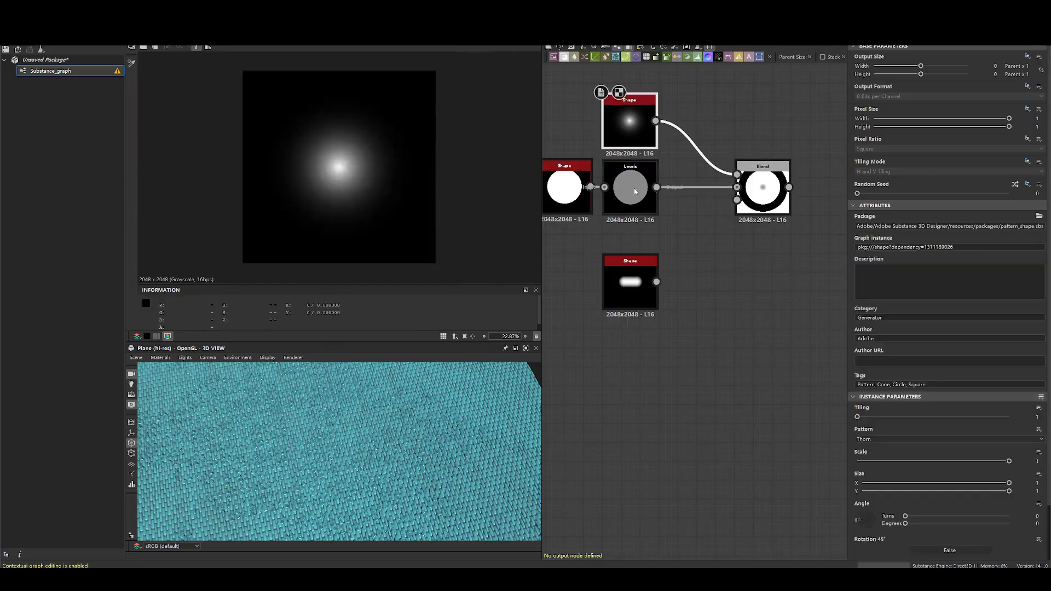
pyautogui.click(634, 188)
pyautogui.click(635, 126)
pyautogui.click(628, 186)
pyautogui.click(630, 131)
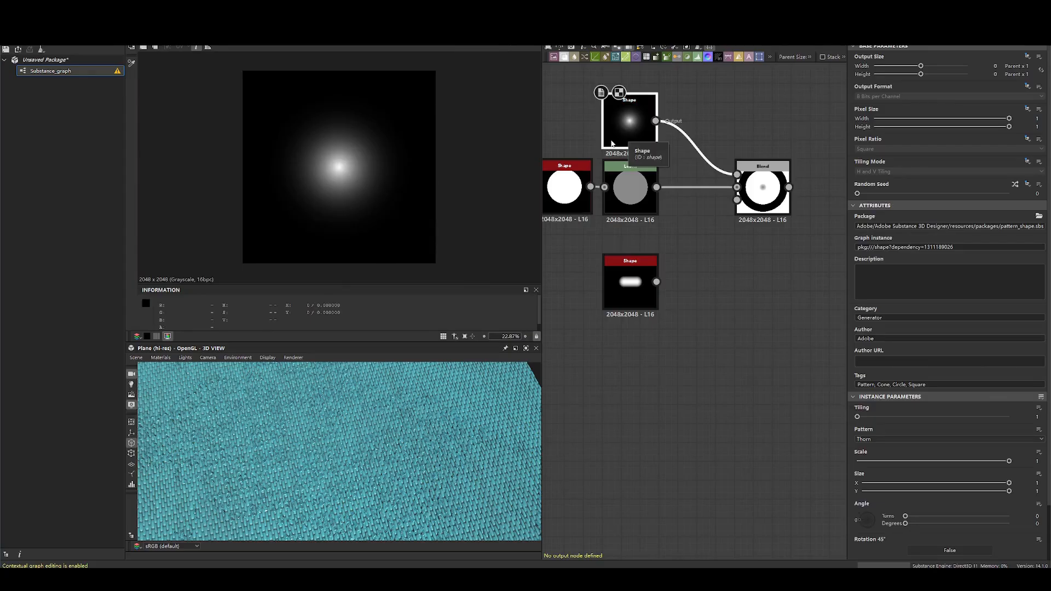
pyautogui.scroll(3, 408, 180)
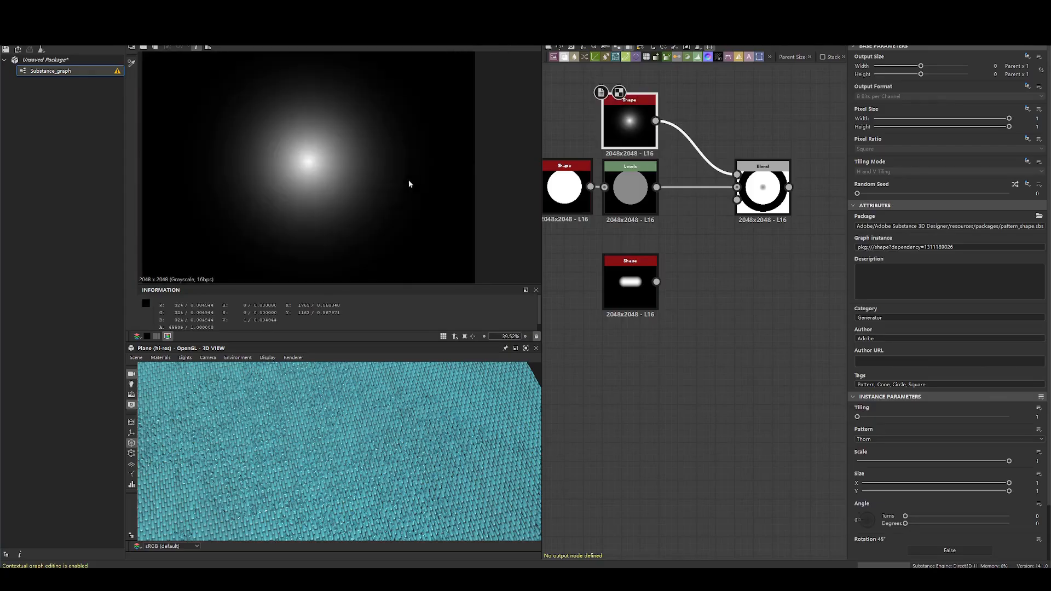
pyautogui.click(629, 189)
pyautogui.doubleClick(639, 142)
pyautogui.doubleClick(629, 190)
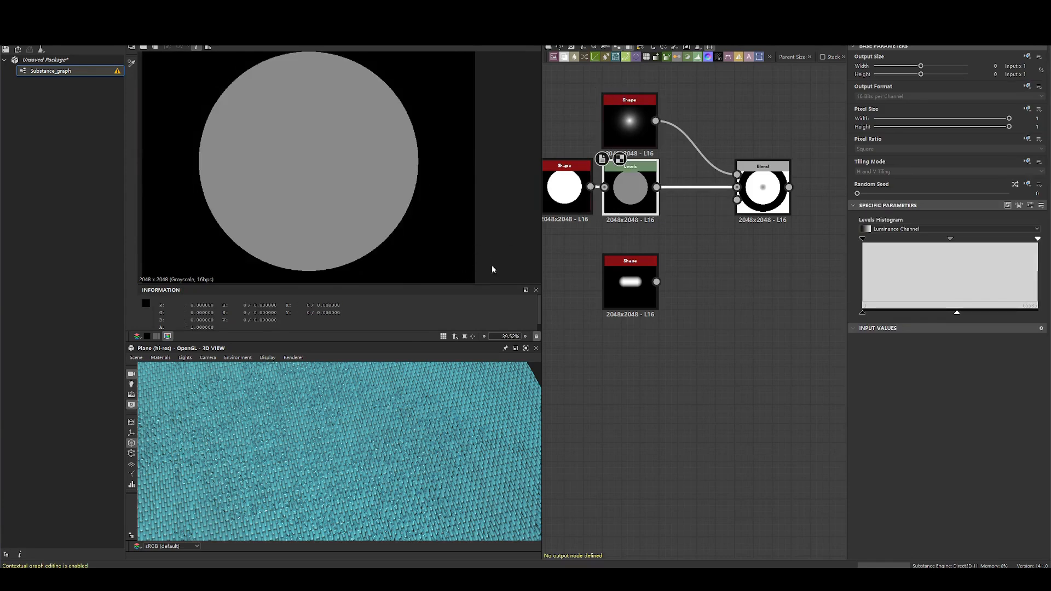
pyautogui.doubleClick(758, 192)
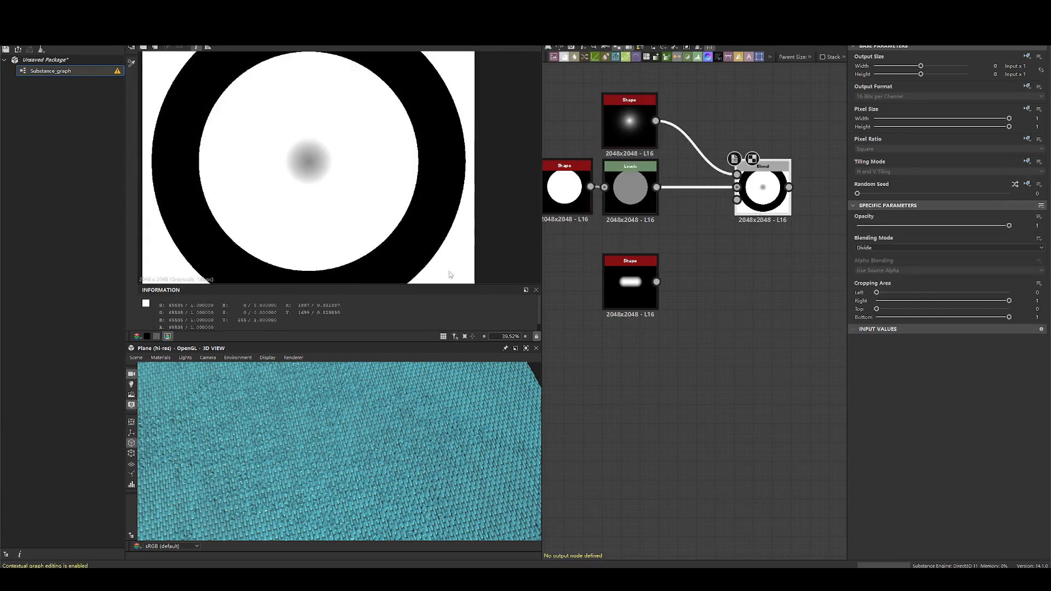
pyautogui.doubleClick(636, 130)
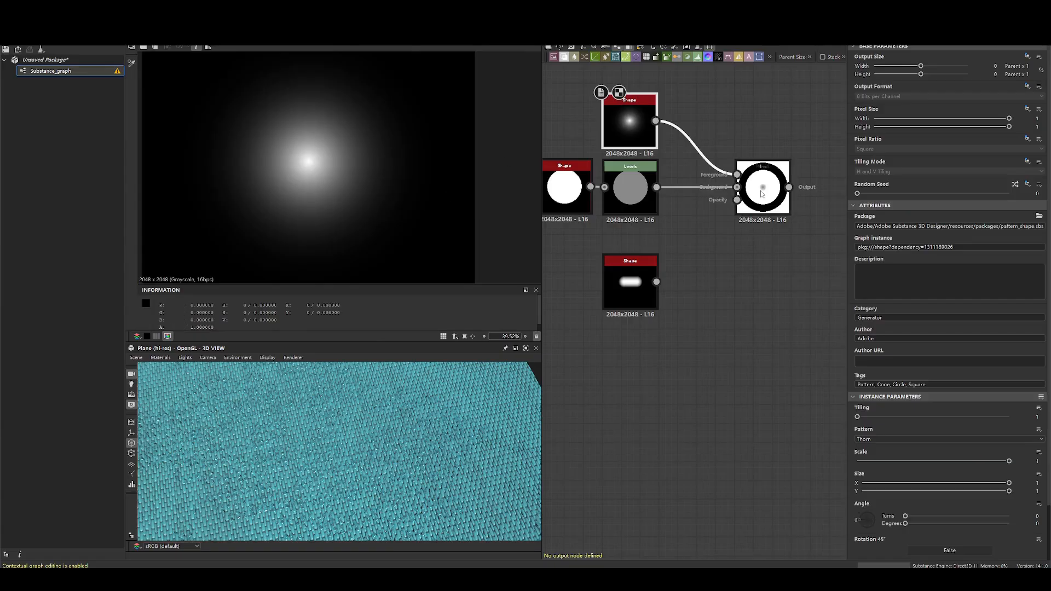
# - Switch to the Windows Calculator and divide 1 by 0.1 to illustrate how Divide treats dark foreground pixels
pyautogui.hotkey('alt', 'Tab')
pyautogui.press('super')
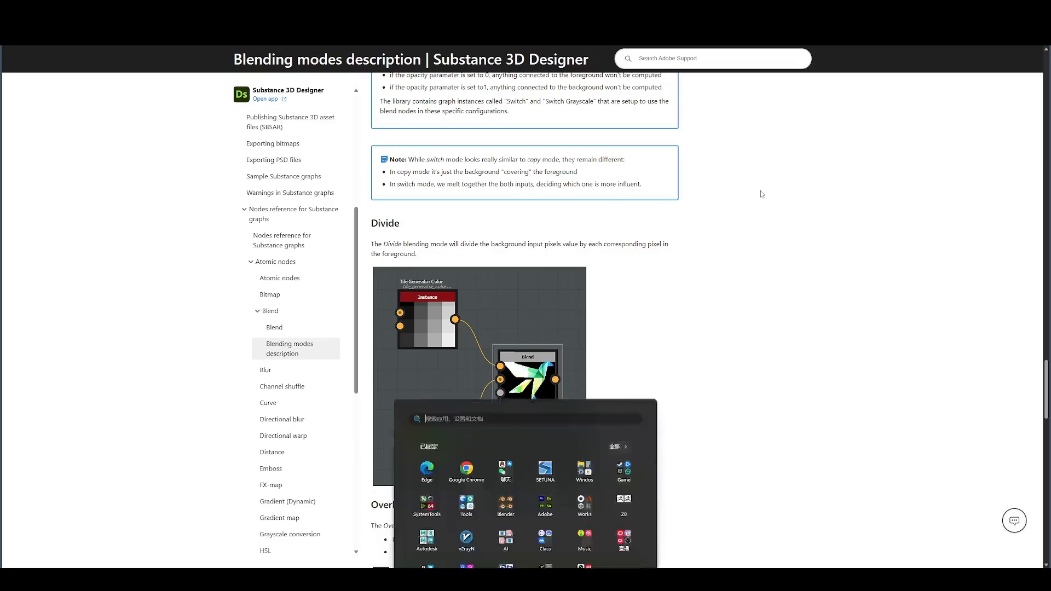
pyautogui.write('jisuan')
pyautogui.press('Return')
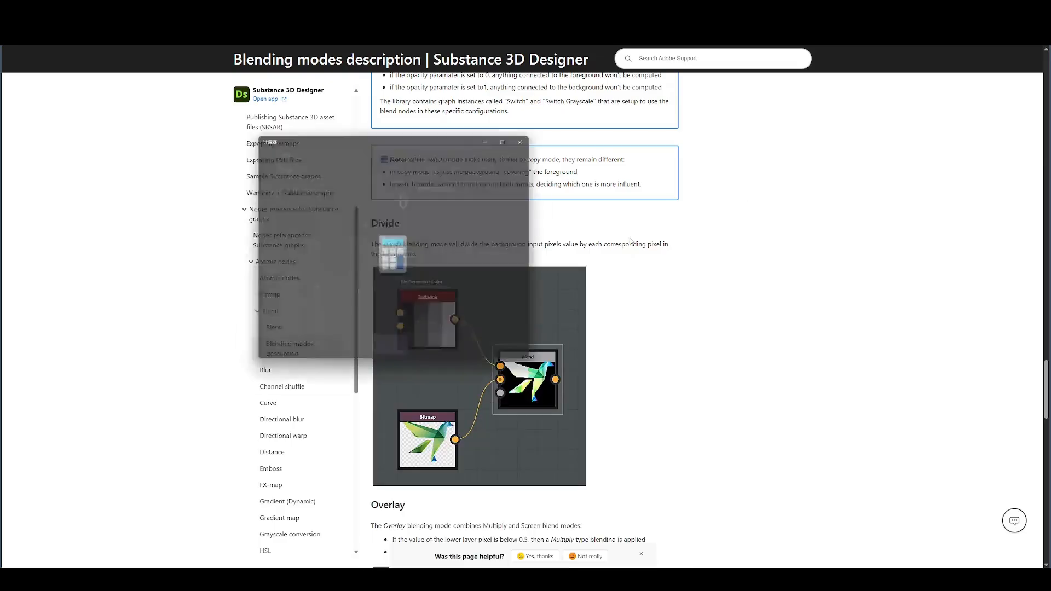
pyautogui.click(287, 338)
pyautogui.click(394, 258)
pyautogui.click(313, 353)
pyautogui.click(353, 354)
pyautogui.click(273, 330)
pyautogui.click(394, 354)
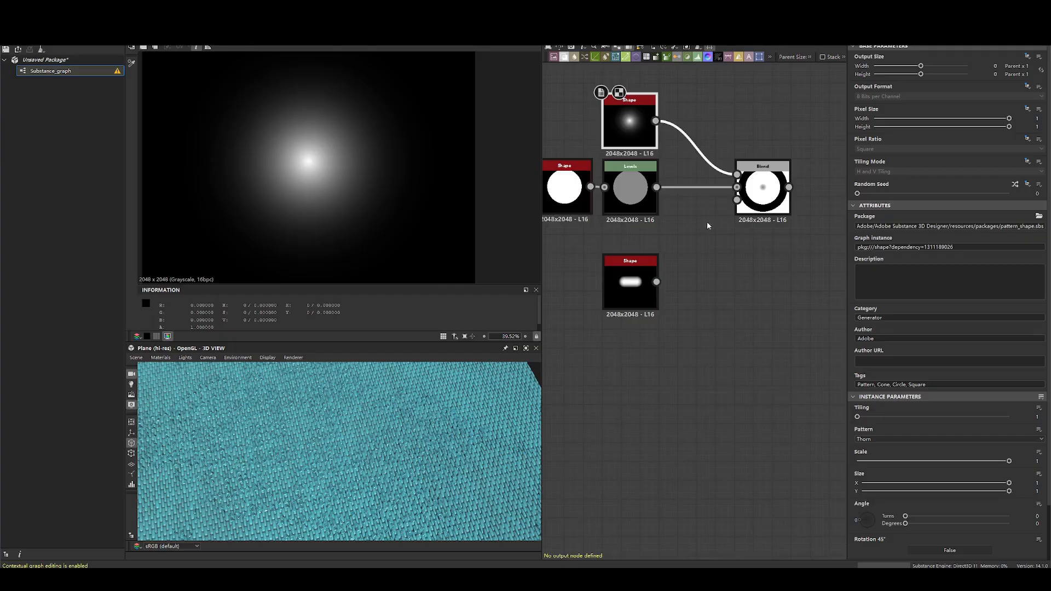
# - Return to the graph and compare the thorn Shape's falloff values with the gray centre of the Divide result
pyautogui.press('f')
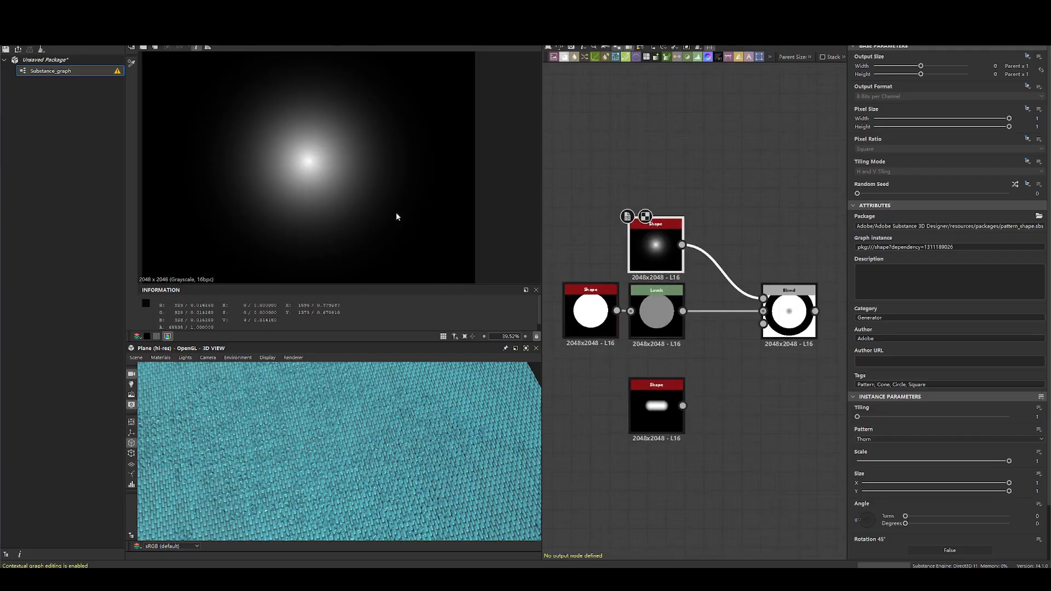
pyautogui.scroll(4, 376, 213)
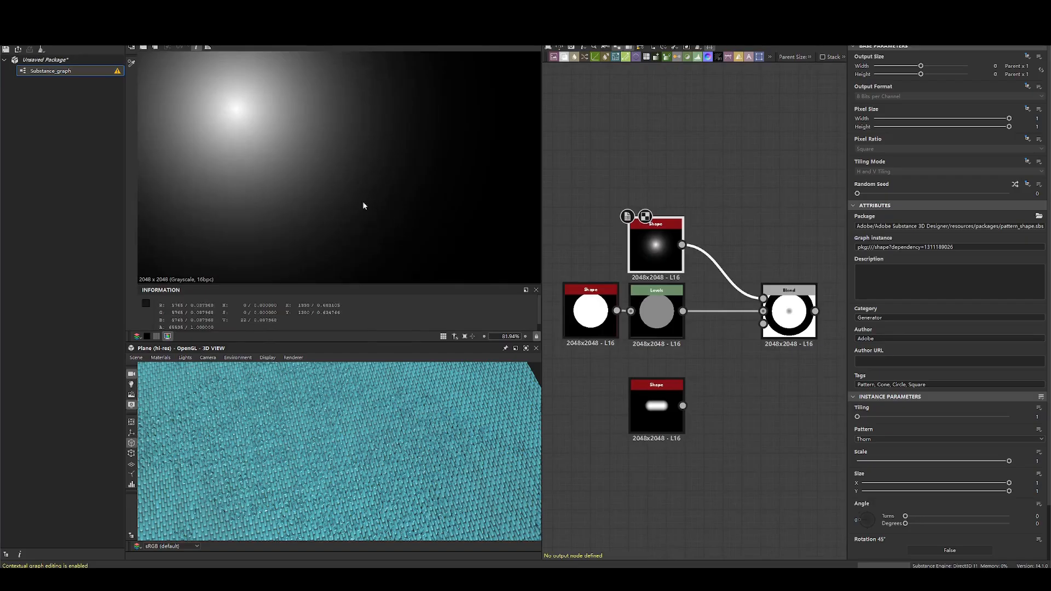
pyautogui.doubleClick(789, 313)
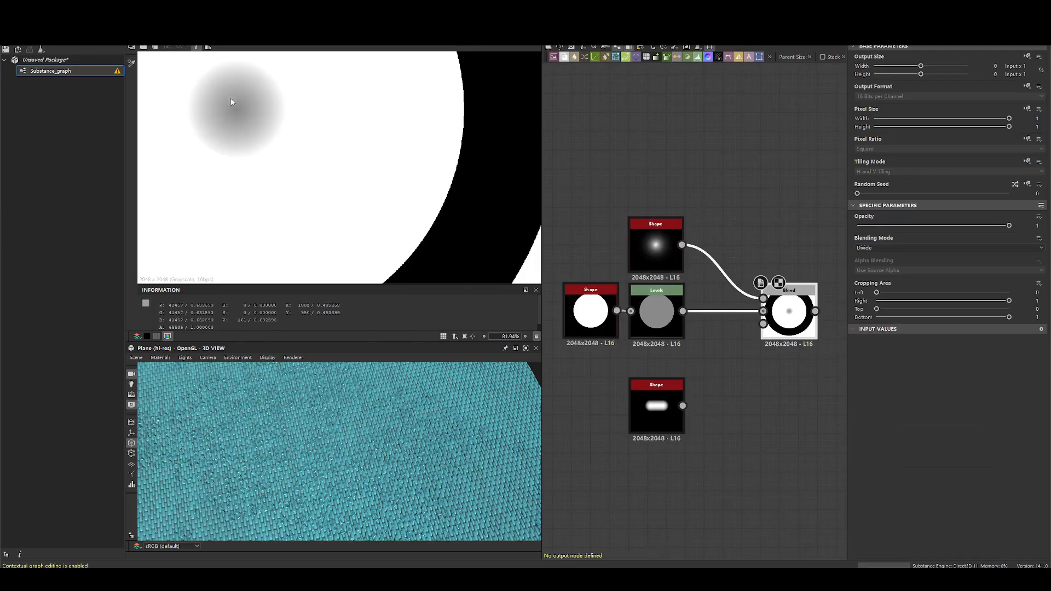
# - Switch to the Calculator, divide 1 by 0.9 and highlight the quotient
pyautogui.hotkey('alt', 'Tab')
pyautogui.click(322, 234)
pyautogui.click(272, 330)
pyautogui.click(394, 257)
pyautogui.click(313, 354)
pyautogui.click(354, 355)
pyautogui.click(354, 282)
pyautogui.click(395, 354)
pyautogui.moveTo(282, 186); pyautogui.dragTo(449, 183)
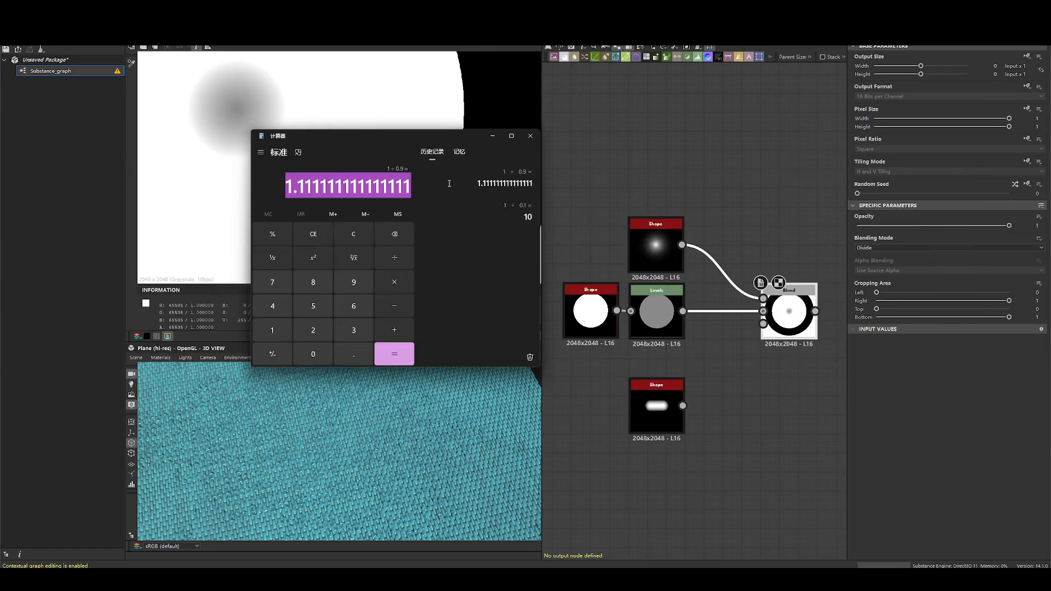
# - Compare the thorn Shape's pixel values with the Divide result around its gray centre and check them against the calculations
pyautogui.click(778, 295)
pyautogui.scroll(-5, 315, 164)
pyautogui.scroll(3, 281, 144)
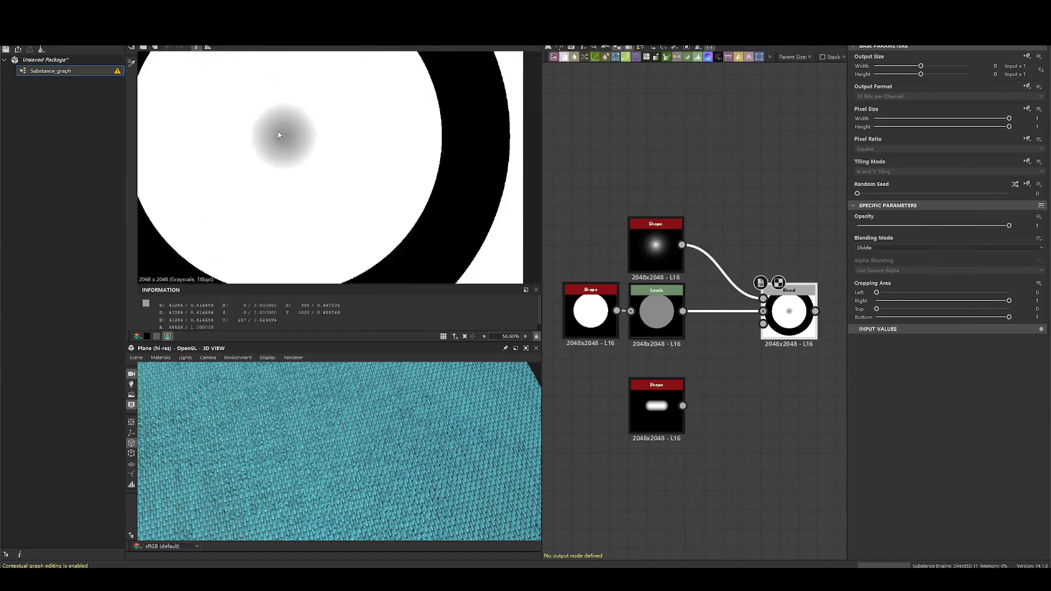
pyautogui.scroll(2, 278, 135)
pyautogui.doubleClick(655, 246)
pyautogui.doubleClick(788, 307)
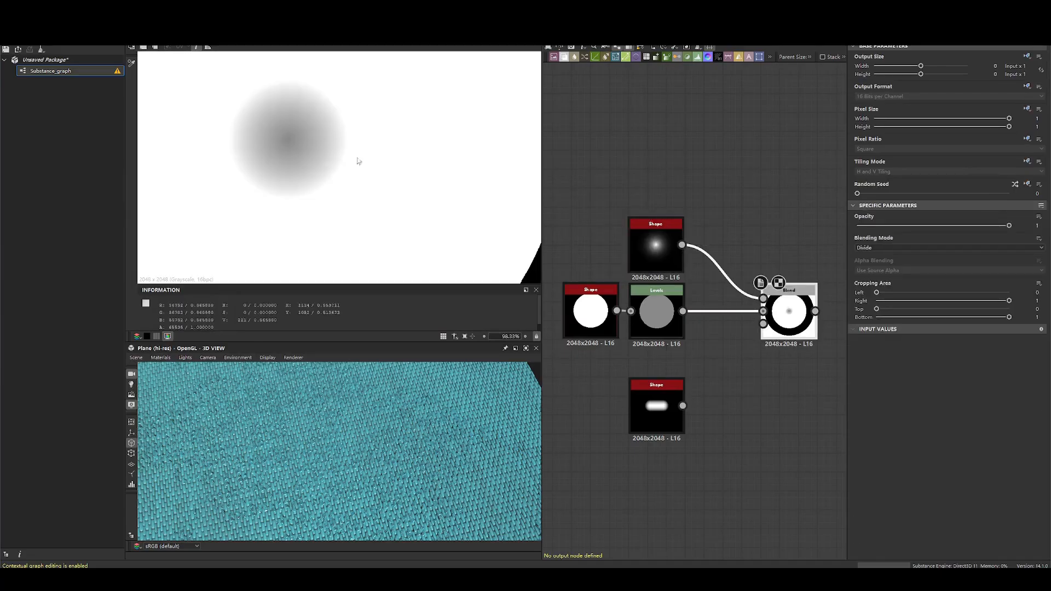
pyautogui.doubleClick(671, 255)
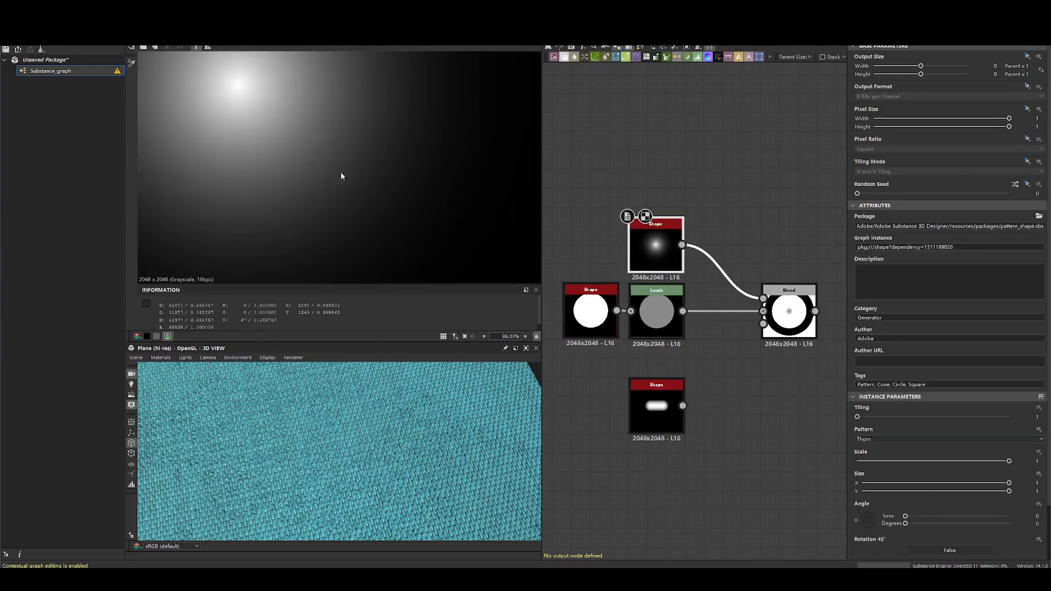
pyautogui.doubleClick(789, 307)
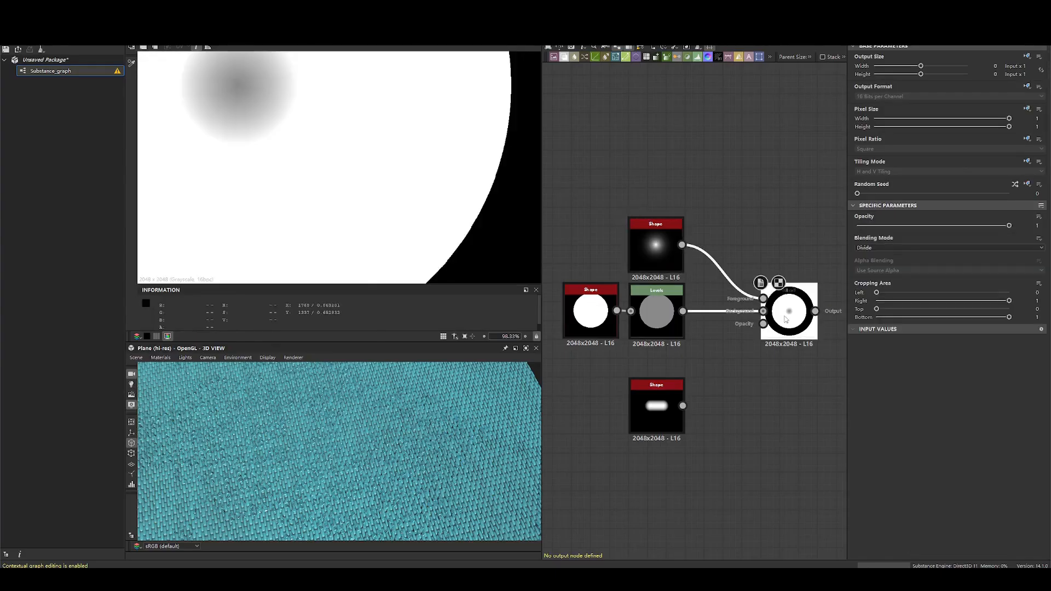
pyautogui.hotkey('alt', 'Tab')
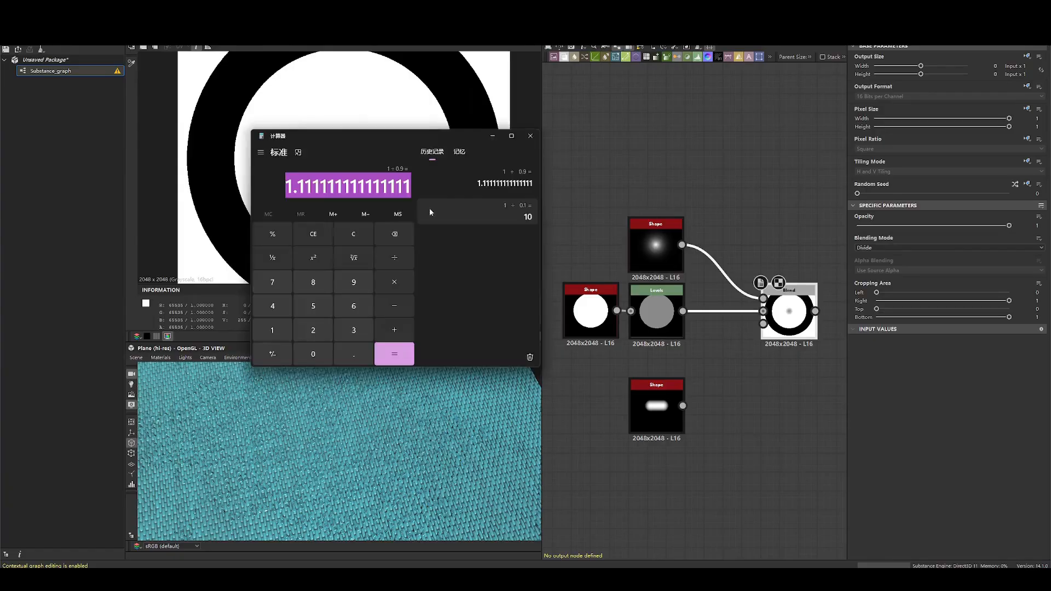
pyautogui.hotkey('alt', 'Tab')
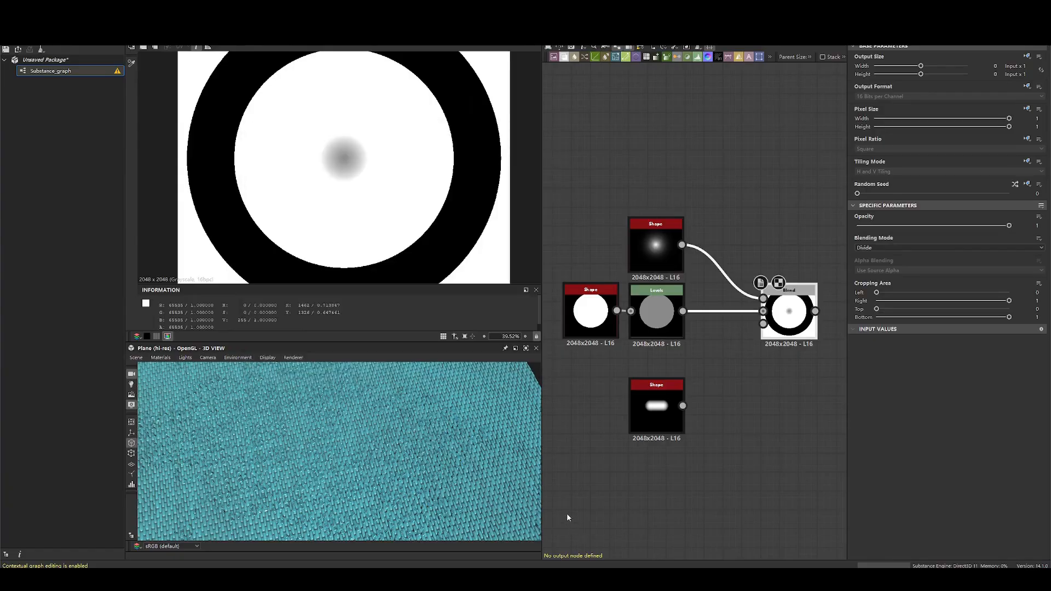
# - Find the Overlay section on the documentation page and set the Blend node's blending mode to Overlay
pyautogui.hotkey('alt', 'Tab')
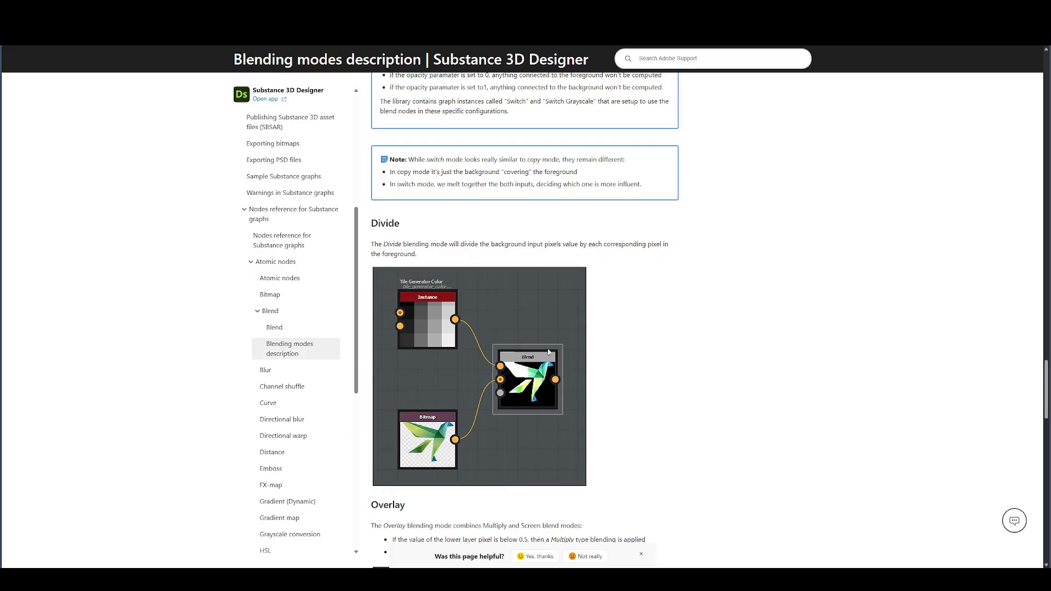
pyautogui.scroll(-4, 608, 371)
pyautogui.doubleClick(387, 299)
pyautogui.click(746, 312)
pyautogui.hotkey('alt', 'Tab')
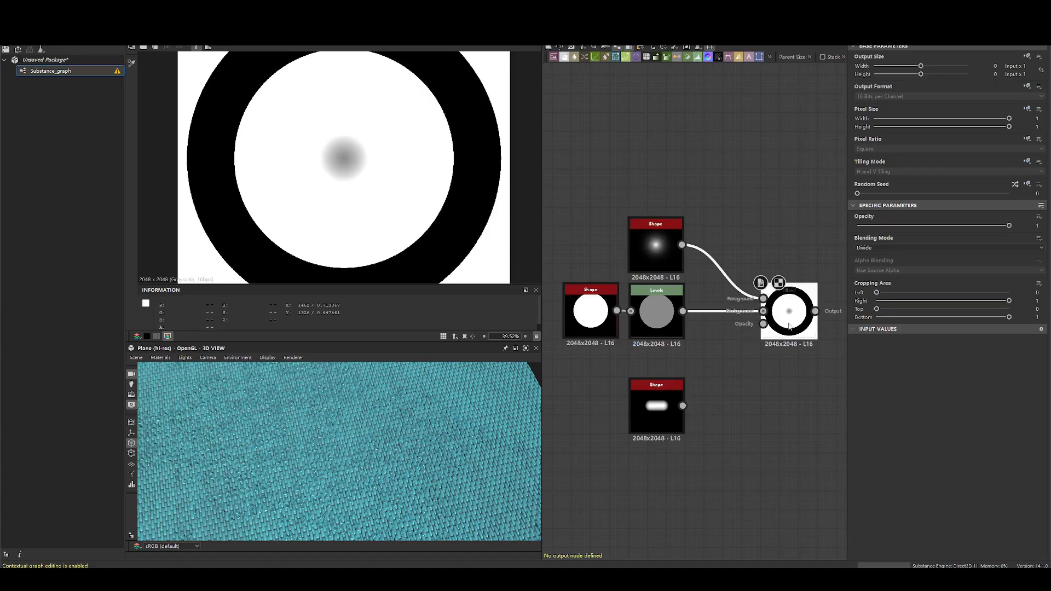
pyautogui.click(880, 246)
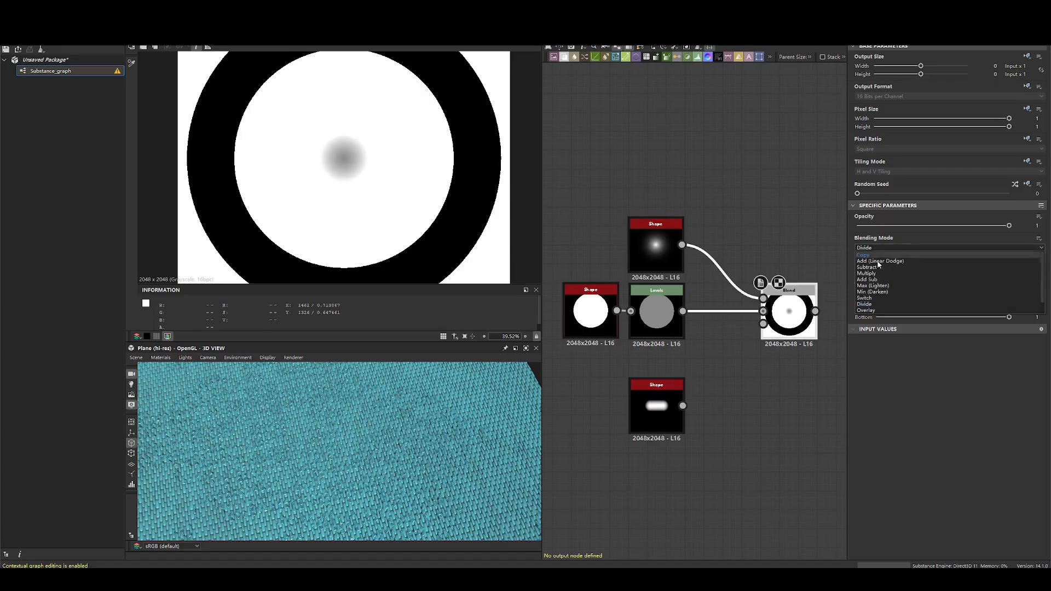
pyautogui.click(876, 311)
# - Read the documentation's Overlay rule for lower layer pixels below 0.5 and compare the thorn Shape with the Overlay result
pyautogui.hotkey('alt', 'Tab')
pyautogui.moveTo(392, 335); pyautogui.dragTo(582, 335)
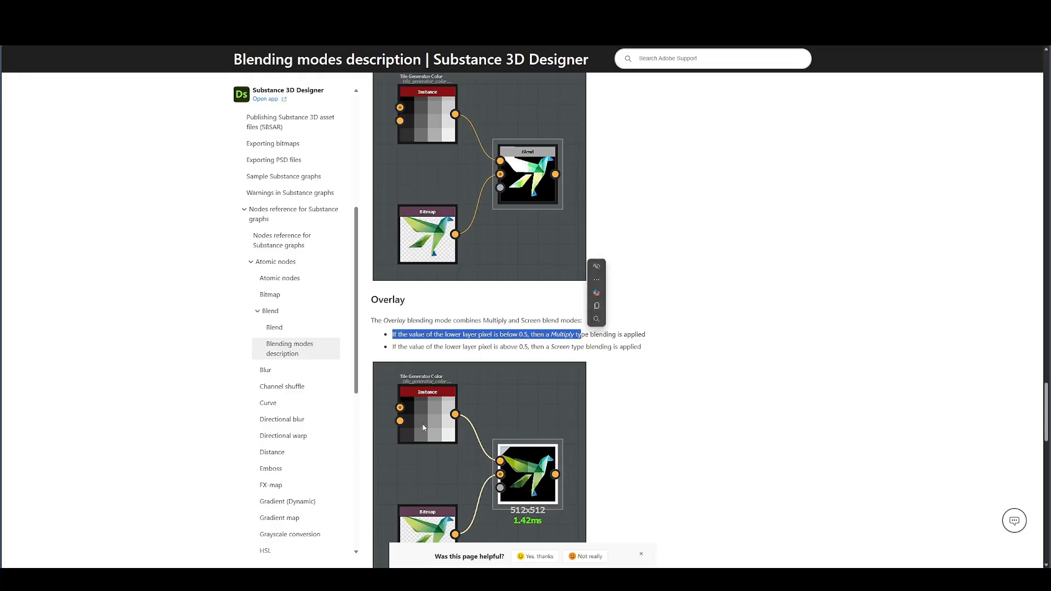
pyautogui.click(733, 364)
pyautogui.hotkey('alt', 'Tab')
pyautogui.doubleClick(639, 238)
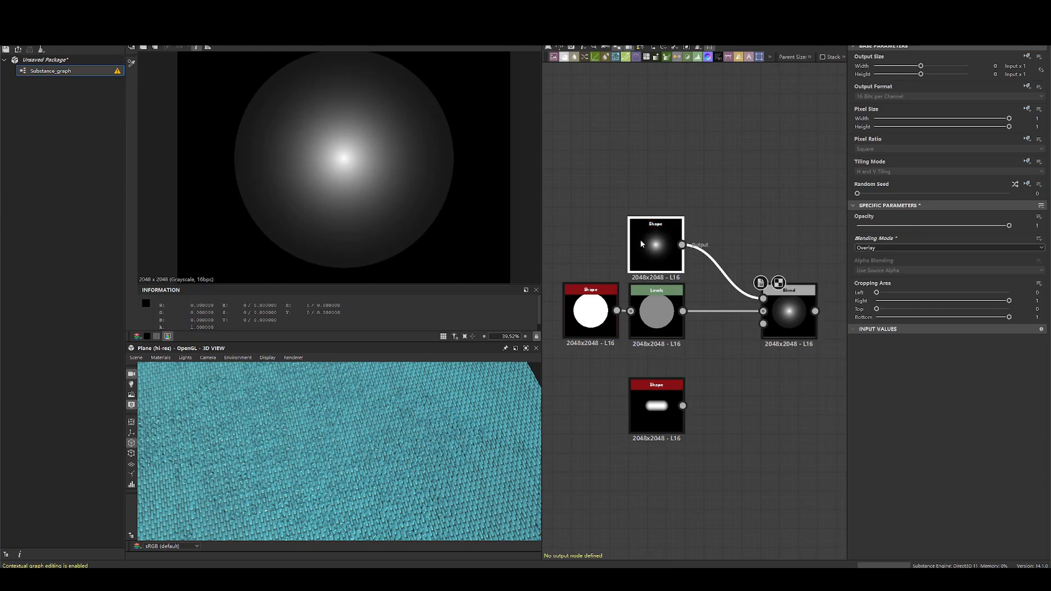
pyautogui.doubleClick(783, 308)
# - Reread the Overlay section's Multiply and Screen rules and check them against the Blend node's Overlay output
pyautogui.hotkey('alt', 'Tab')
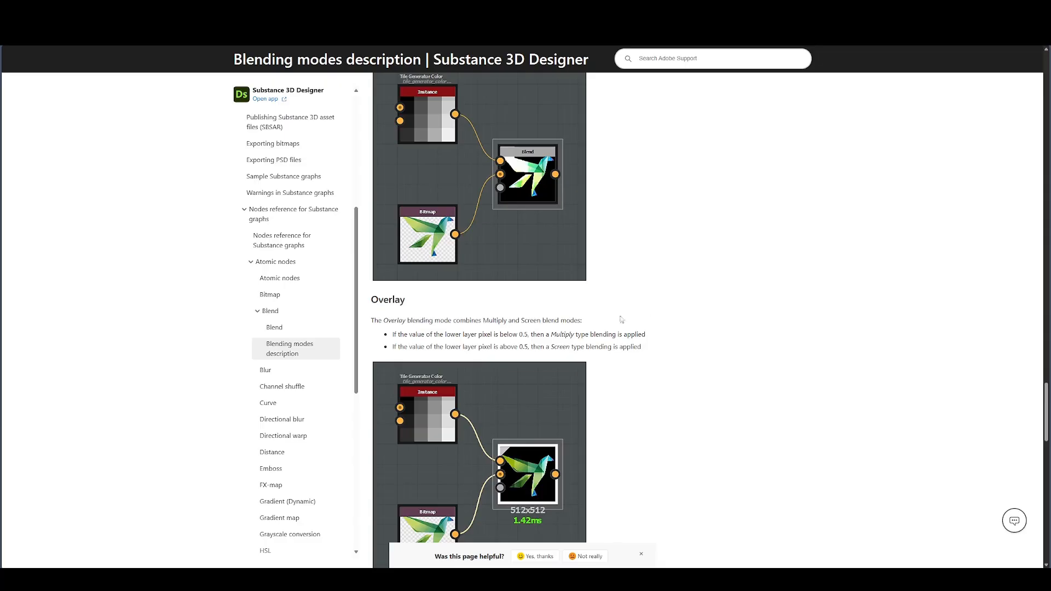
pyautogui.moveTo(414, 347); pyautogui.dragTo(590, 334)
pyautogui.click(551, 345)
pyautogui.hotkey('alt', 'Tab')
pyautogui.hotkey('alt', 'Tab')
pyautogui.click(571, 346)
pyautogui.hotkey('alt', 'Tab')
pyautogui.doubleClick(766, 288)
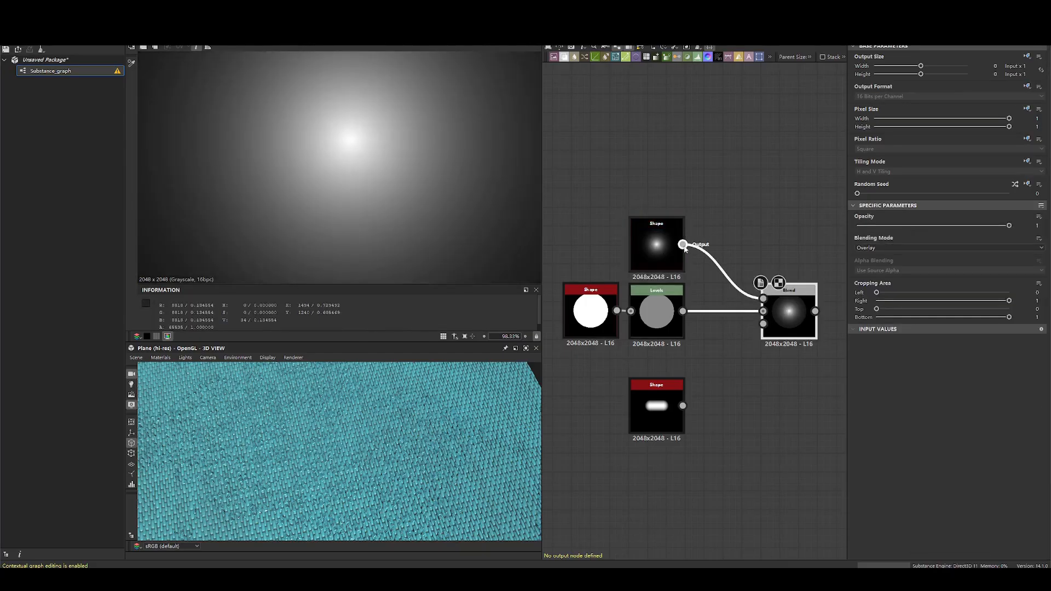
pyautogui.hotkey('alt', 'Tab')
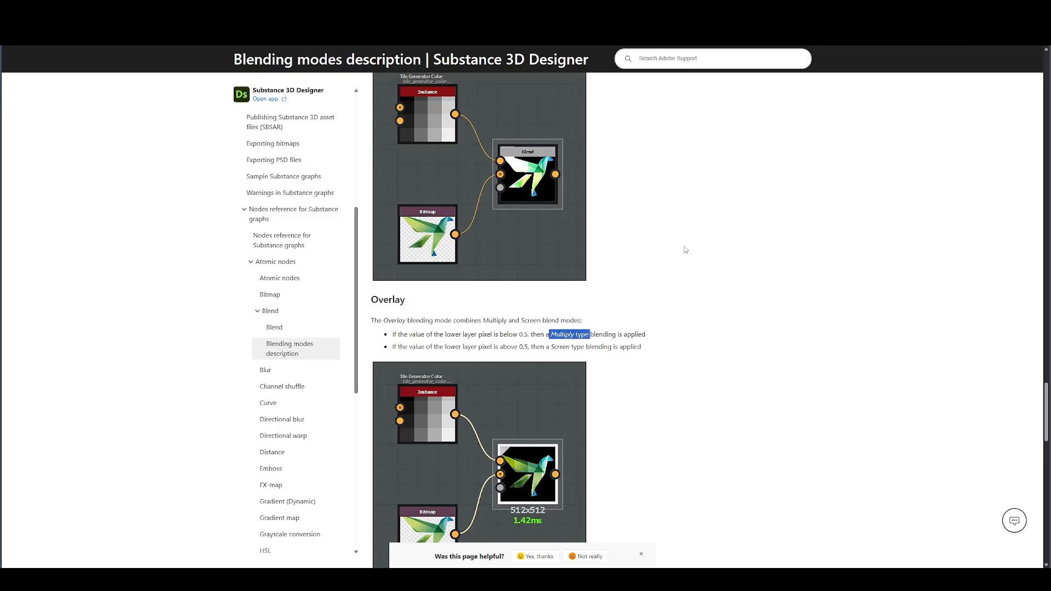
pyautogui.hotkey('alt', 'Tab')
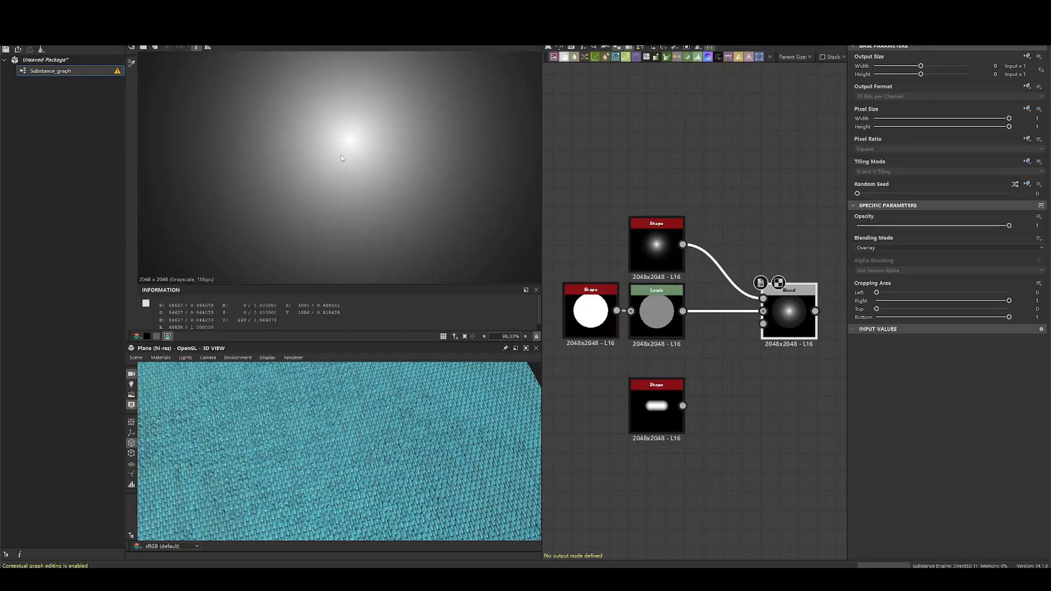
# - Compare the thorn Shape and Levels circle with the Overlay result, then reread the Screen rule for lower layer pixels above 0.5
pyautogui.doubleClick(656, 252)
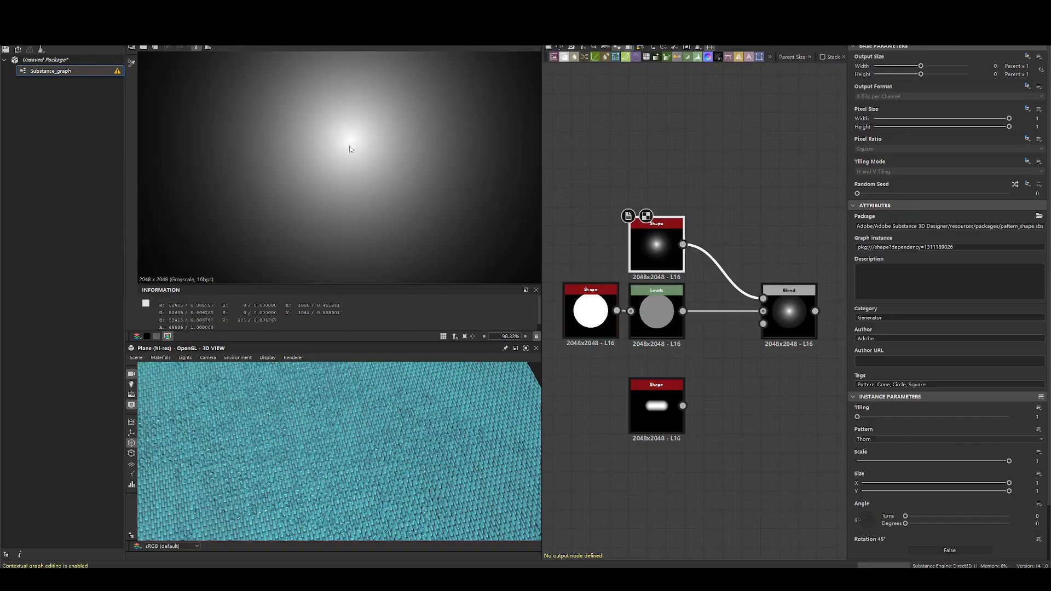
pyautogui.click(726, 244)
pyautogui.doubleClick(795, 309)
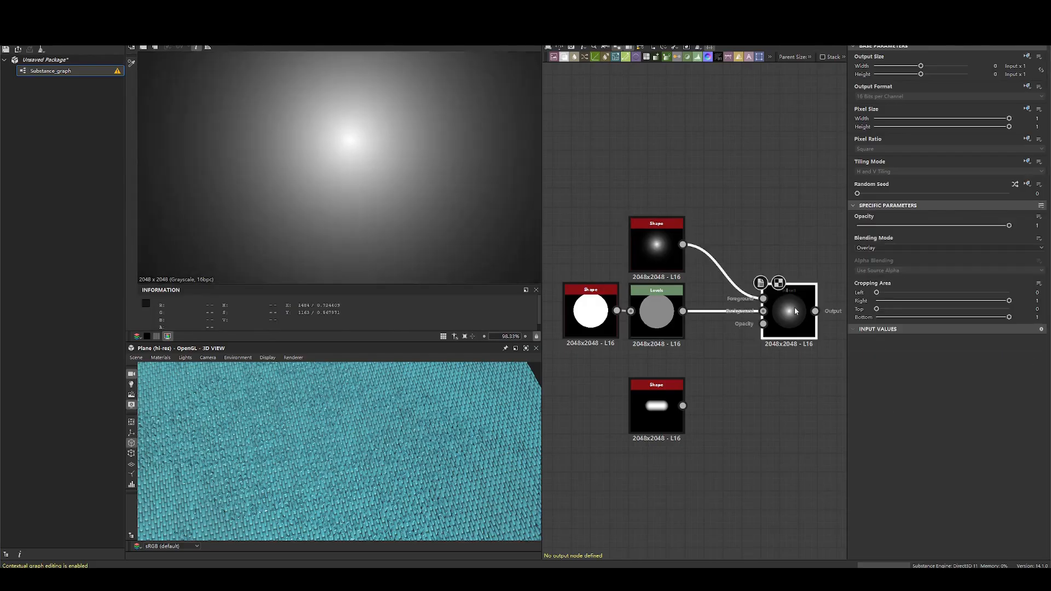
pyautogui.doubleClick(654, 312)
pyautogui.doubleClick(639, 253)
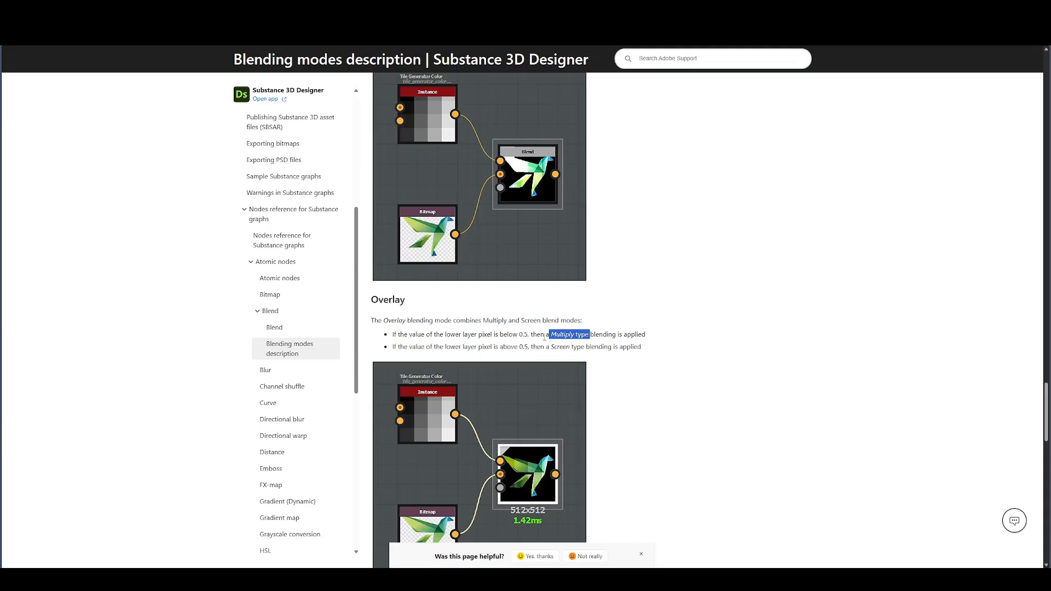
pyautogui.moveTo(440, 346); pyautogui.dragTo(623, 350)
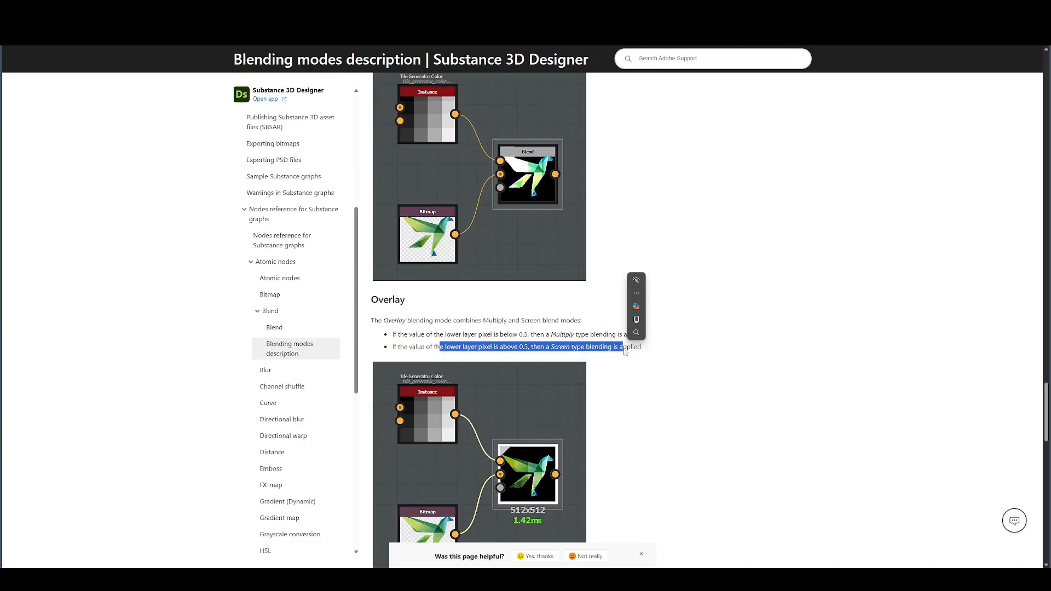
pyautogui.click(610, 346)
pyautogui.moveTo(546, 347); pyautogui.dragTo(575, 347)
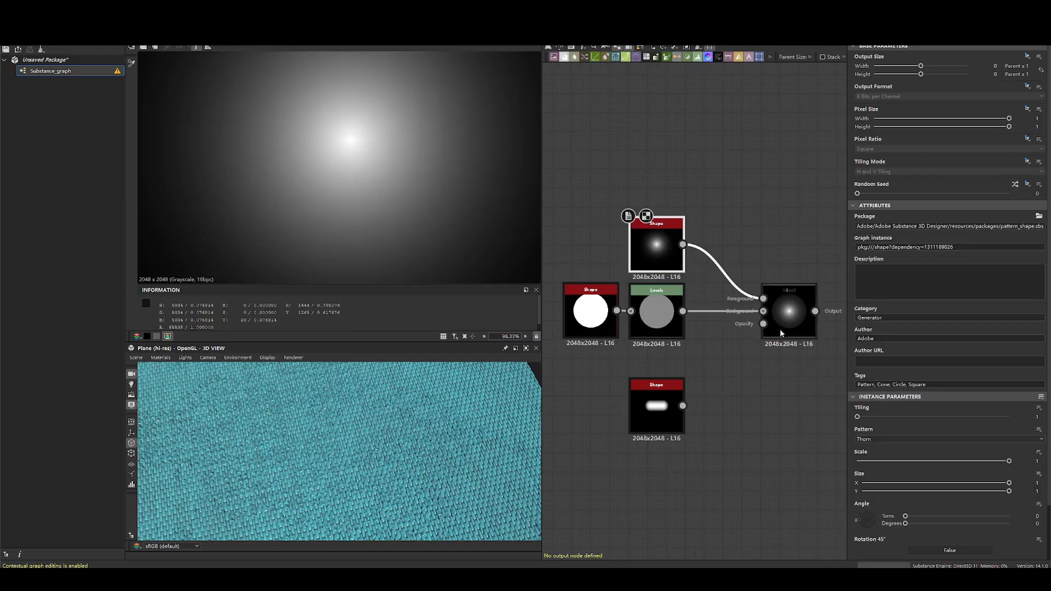
# - Preview the whole Overlay result and move the Blend node closer to the thorn Shape and Levels nodes
pyautogui.scroll(-1, 436, 153)
pyautogui.scroll(4, 389, 155)
pyautogui.scroll(-2, 389, 155)
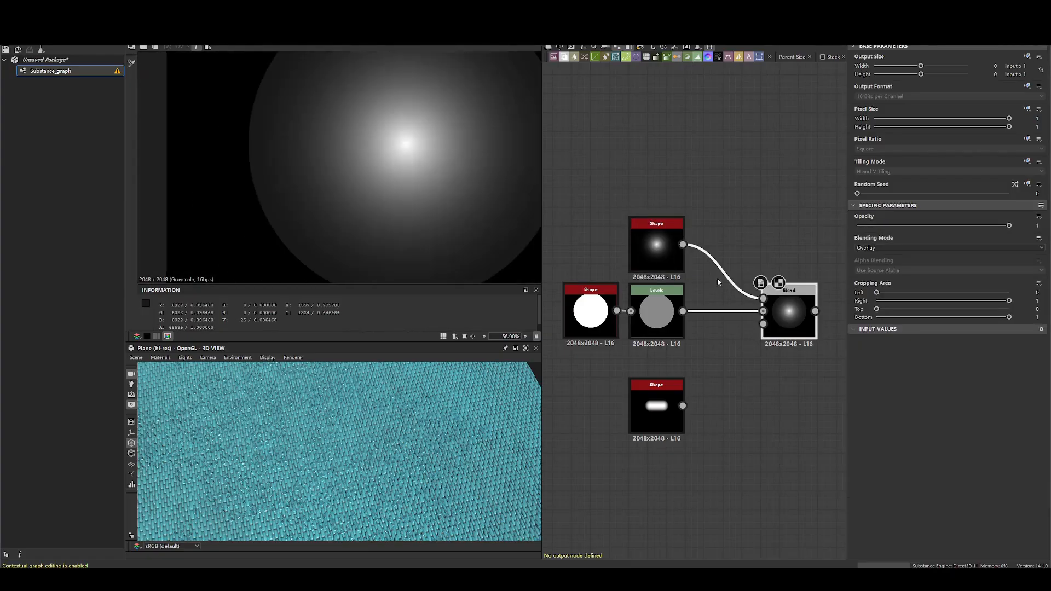
pyautogui.moveTo(715, 354); pyautogui.dragTo(594, 247)
pyautogui.moveTo(801, 320); pyautogui.dragTo(762, 300)
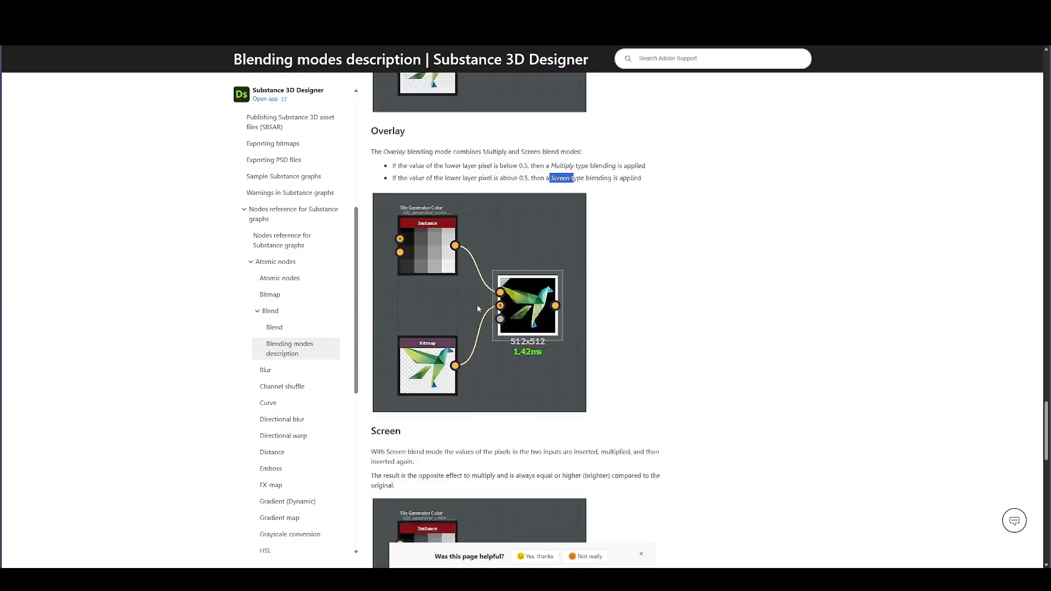
# - Find the Screen section on the documentation page and set the Blend node's blending mode to Screen
pyautogui.scroll(-1, 542, 274)
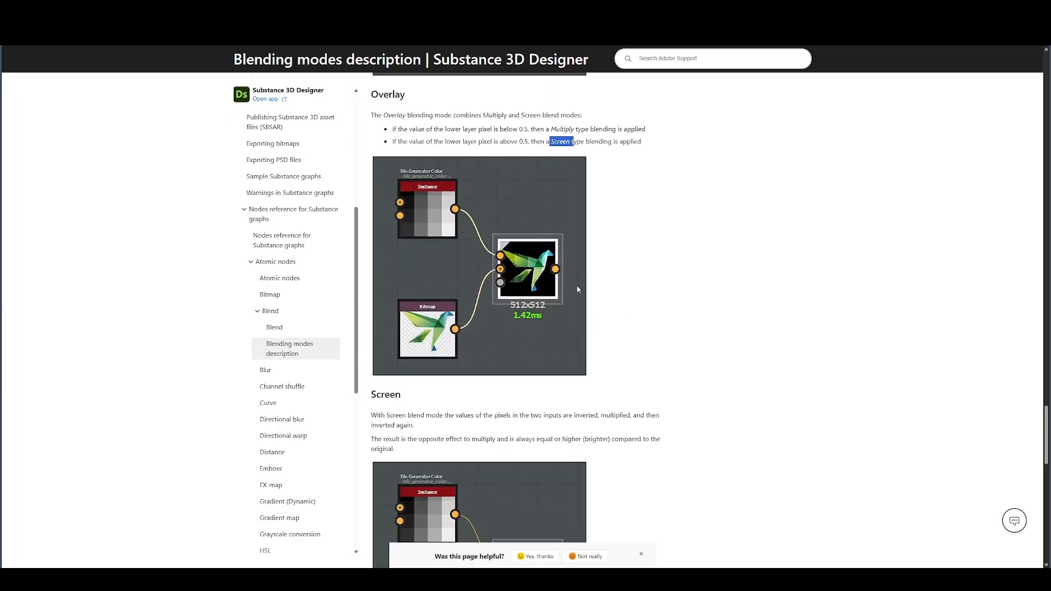
pyautogui.scroll(-3, 545, 274)
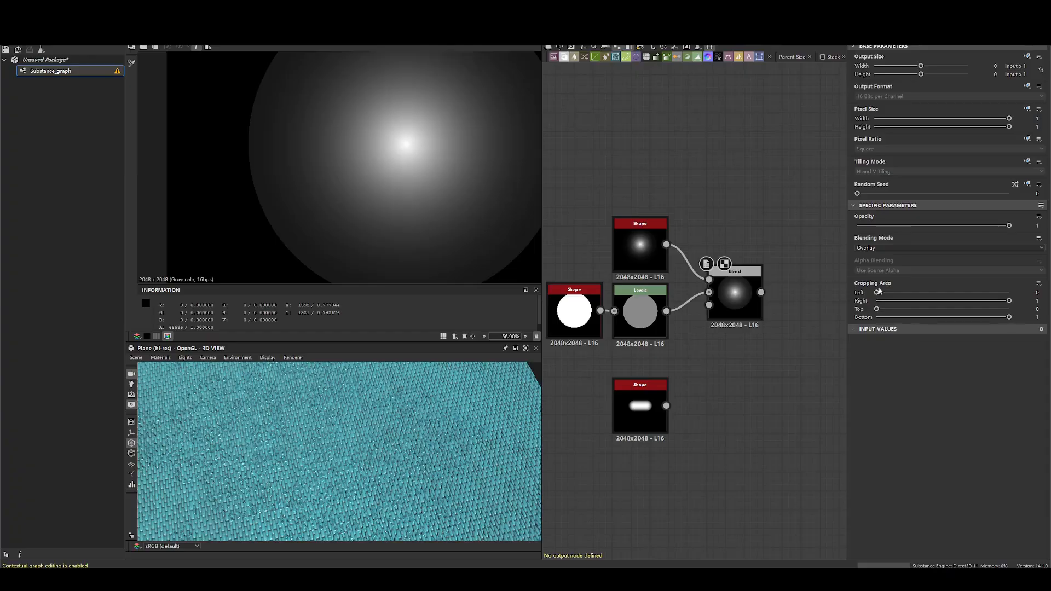
pyautogui.click(879, 250)
pyautogui.click(866, 304)
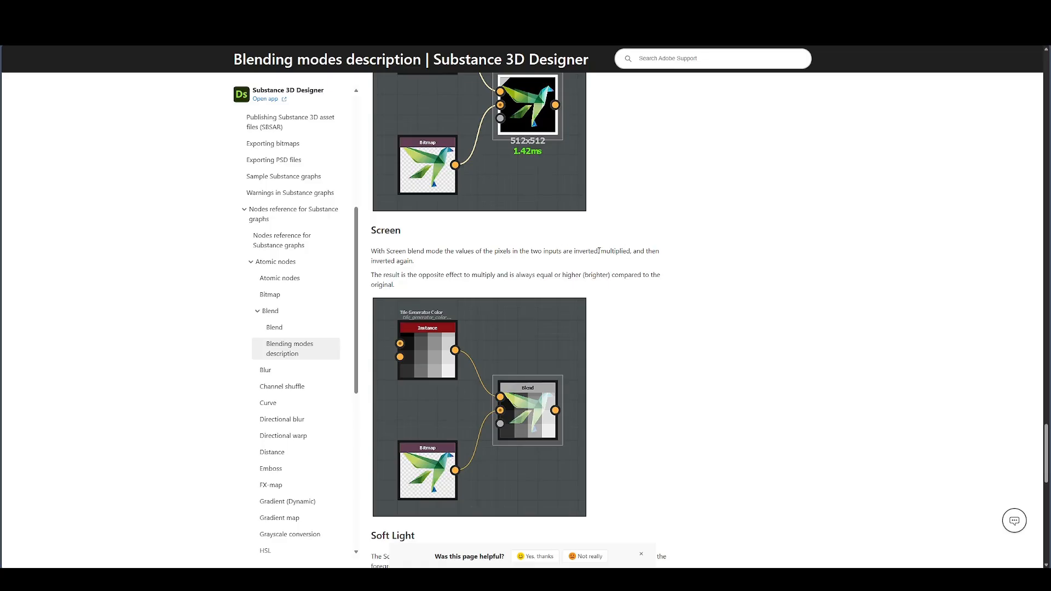
# - Read the documentation's Screen description of inverting, multiplying and inverting again the pixel values of the two inputs
pyautogui.moveTo(598, 250); pyautogui.dragTo(658, 251)
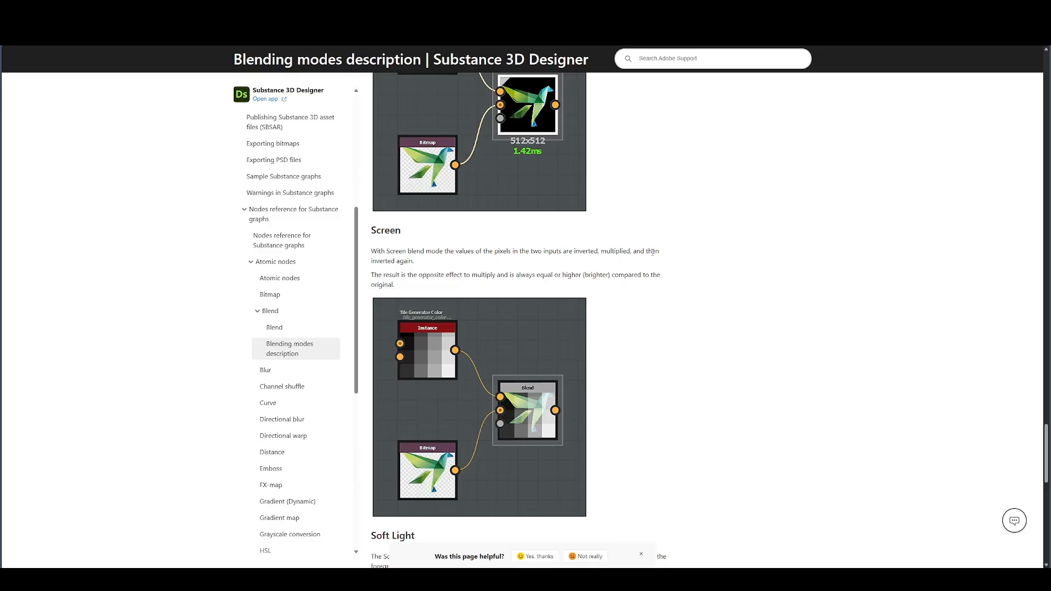
pyautogui.moveTo(542, 251); pyautogui.dragTo(413, 251)
pyautogui.click(638, 264)
pyautogui.click(403, 250)
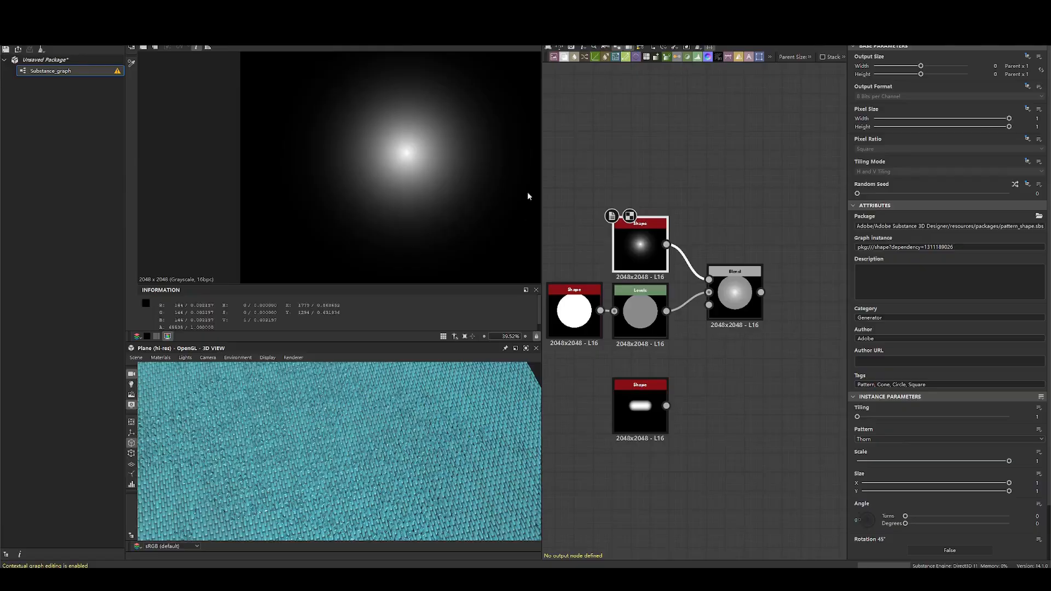
# - Capture the preview and graph area with the screenshot tool and draw a large letter A beside the thorn Shape
pyautogui.press('F1')
pyautogui.moveTo(205, 78); pyautogui.dragTo(895, 460)
pyautogui.click(753, 471)
pyautogui.moveTo(548, 223); pyautogui.dragTo(597, 234)
pyautogui.moveTo(566, 185); pyautogui.dragTo(607, 192)
pyautogui.moveTo(583, 138); pyautogui.dragTo(590, 142)
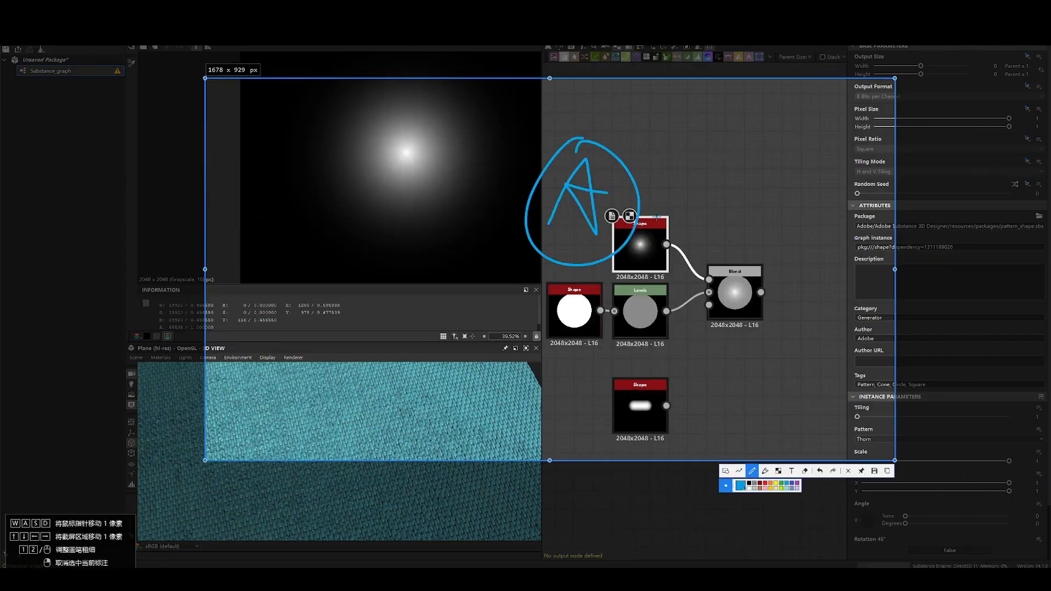
# - Draw arrows leading from the A to the letters MB and on to a circled MB, and discard the annotation
pyautogui.moveTo(653, 207)
pyautogui.mouseDown()
pyautogui.moveTo(703, 209)
pyautogui.moveTo(701, 224)
pyautogui.mouseUp()
pyautogui.moveTo(716, 235)
pyautogui.mouseDown()
pyautogui.moveTo(745, 192)
pyautogui.moveTo(751, 240)
pyautogui.mouseUp()
pyautogui.moveTo(767, 200)
pyautogui.mouseDown()
pyautogui.moveTo(761, 267)
pyautogui.moveTo(831, 340)
pyautogui.moveTo(849, 315)
pyautogui.mouseUp()
pyautogui.moveTo(794, 406); pyautogui.dragTo(850, 408)
pyautogui.moveTo(855, 359)
pyautogui.mouseDown()
pyautogui.moveTo(871, 396)
pyautogui.moveTo(855, 421)
pyautogui.mouseUp()
pyautogui.moveTo(832, 329); pyautogui.dragTo(838, 327)
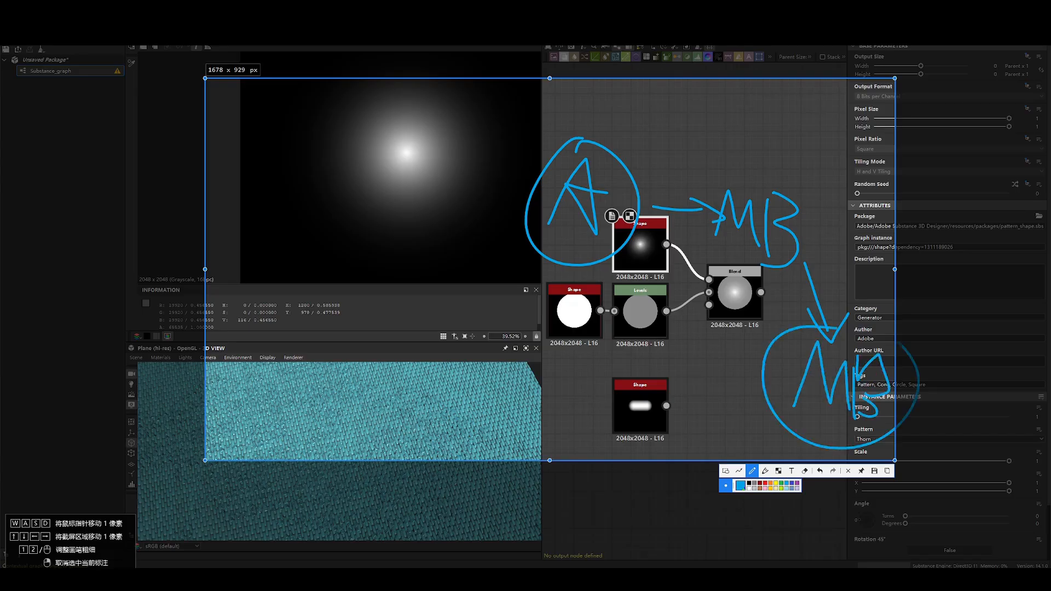
pyautogui.moveTo(898, 343); pyautogui.dragTo(744, 315)
pyautogui.press('Escape')
# - Compare the Screen result at opacity 0 with the thorn Shape and restore the Blend node's opacity to 1
pyautogui.doubleClick(735, 294)
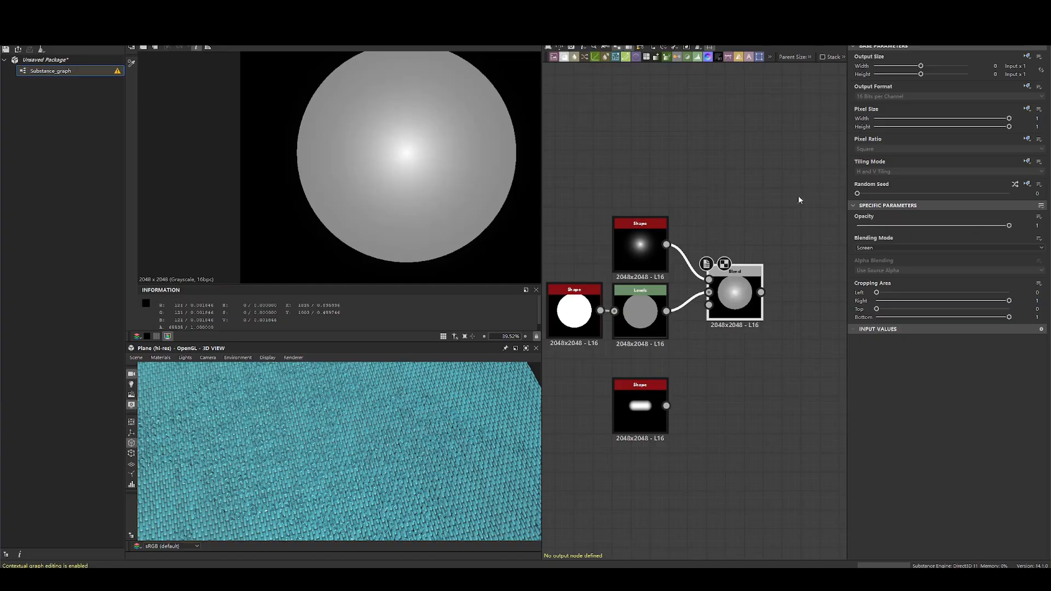
pyautogui.moveTo(1009, 225); pyautogui.dragTo(645, 210)
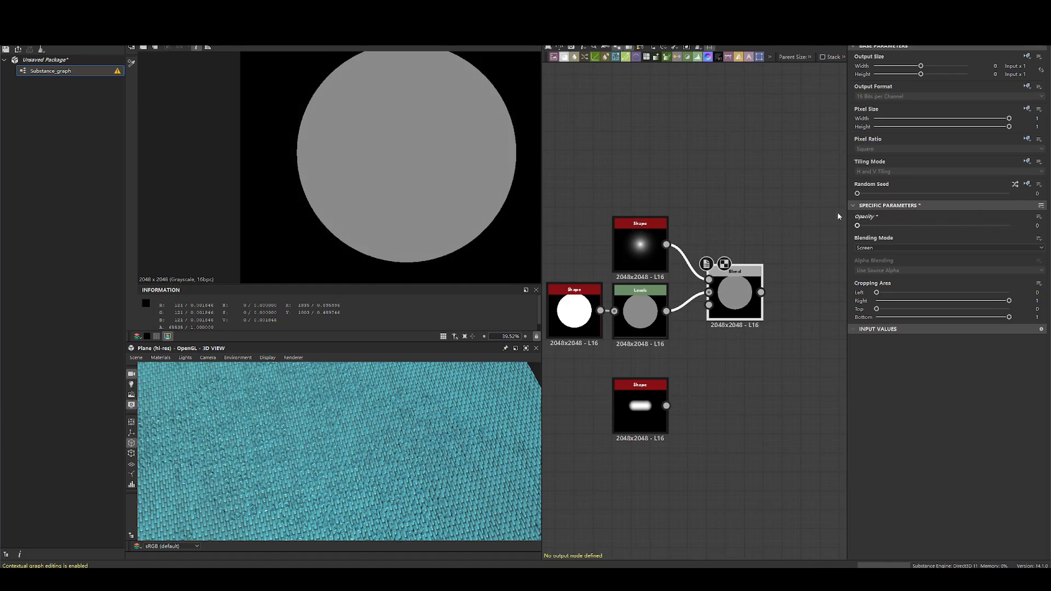
pyautogui.doubleClick(651, 245)
pyautogui.doubleClick(737, 286)
pyautogui.moveTo(858, 226); pyautogui.dragTo(1009, 226)
# - Compare the pixel values of the Levels circle and the thorn Shape with the Screen result
pyautogui.doubleClick(640, 311)
pyautogui.scroll(2, 487, 220)
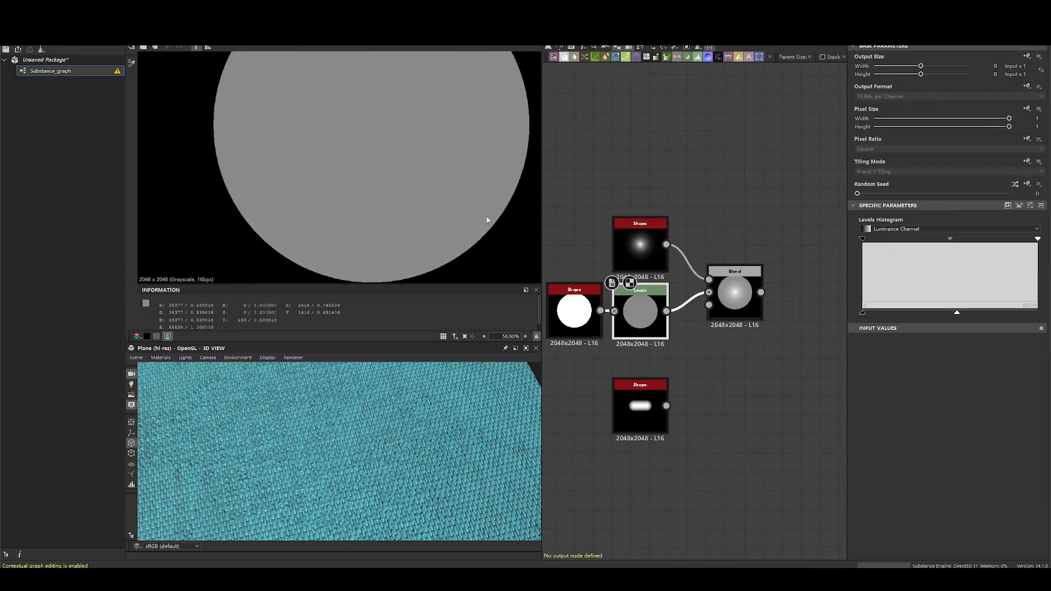
pyautogui.doubleClick(637, 244)
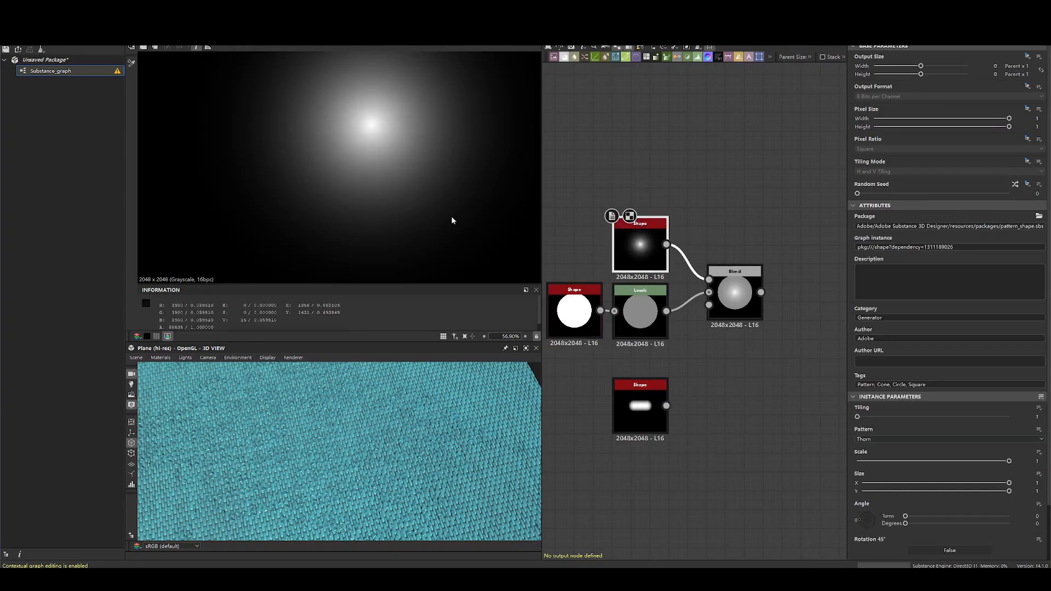
pyautogui.doubleClick(727, 291)
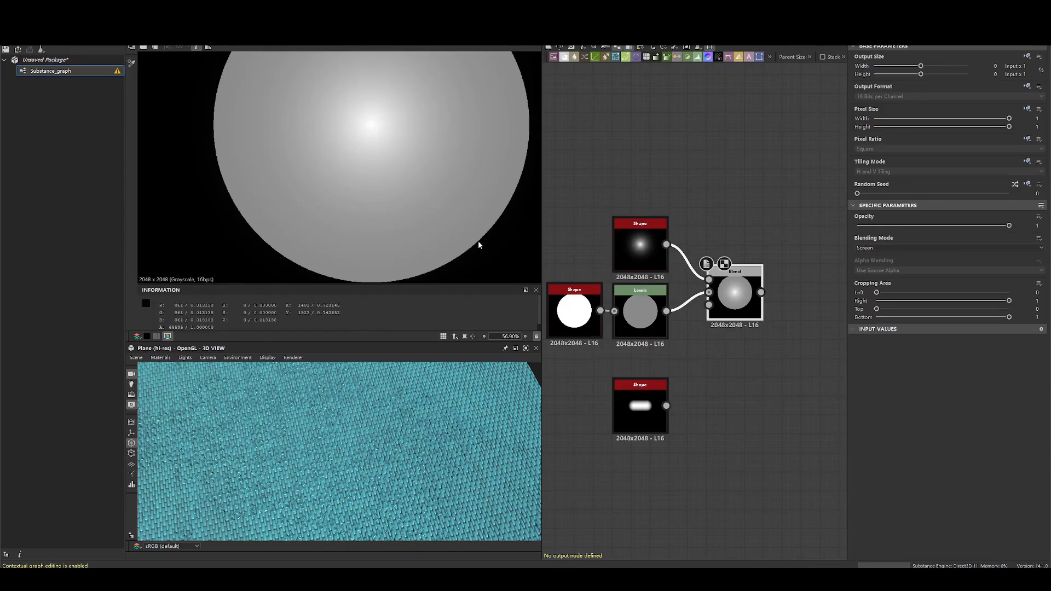
# - Set the Blend node's blending mode to Add (Linear Dodge) and vary its opacity, ending at 1
pyautogui.click(904, 247)
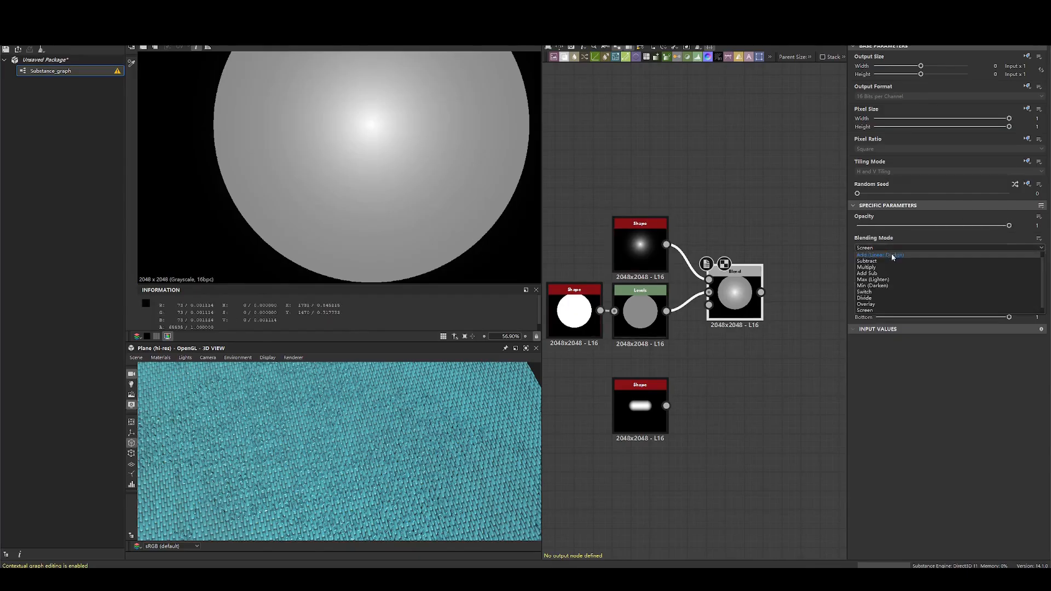
pyautogui.click(892, 258)
pyautogui.moveTo(898, 226); pyautogui.dragTo(1027, 229)
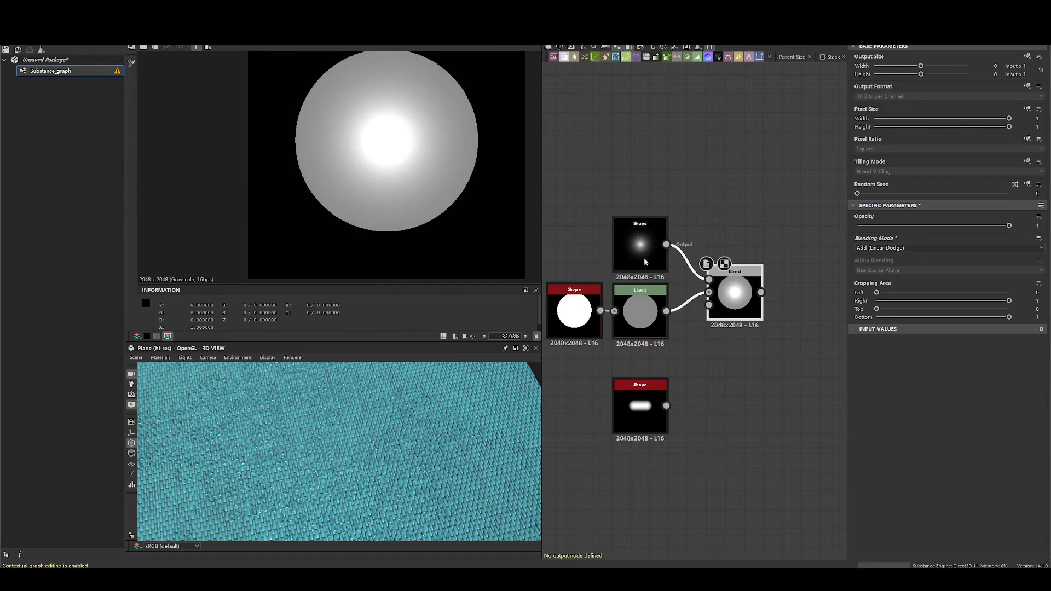
# - Return the Blend node to Screen mode and vary its opacity, ending at 1
pyautogui.click(919, 247)
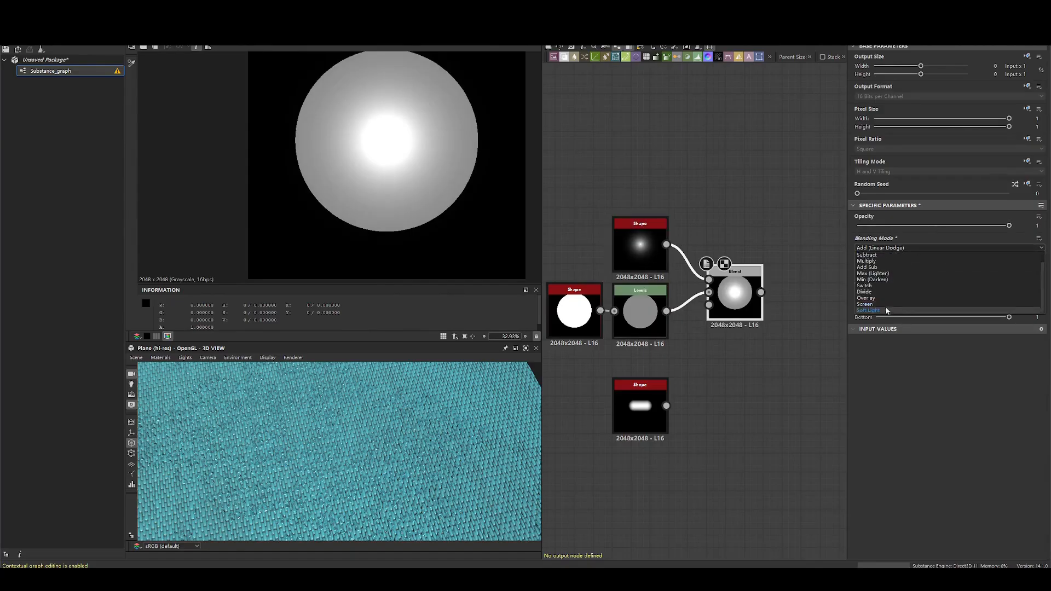
pyautogui.click(903, 306)
pyautogui.click(982, 226)
pyautogui.moveTo(974, 228); pyautogui.dragTo(1009, 226)
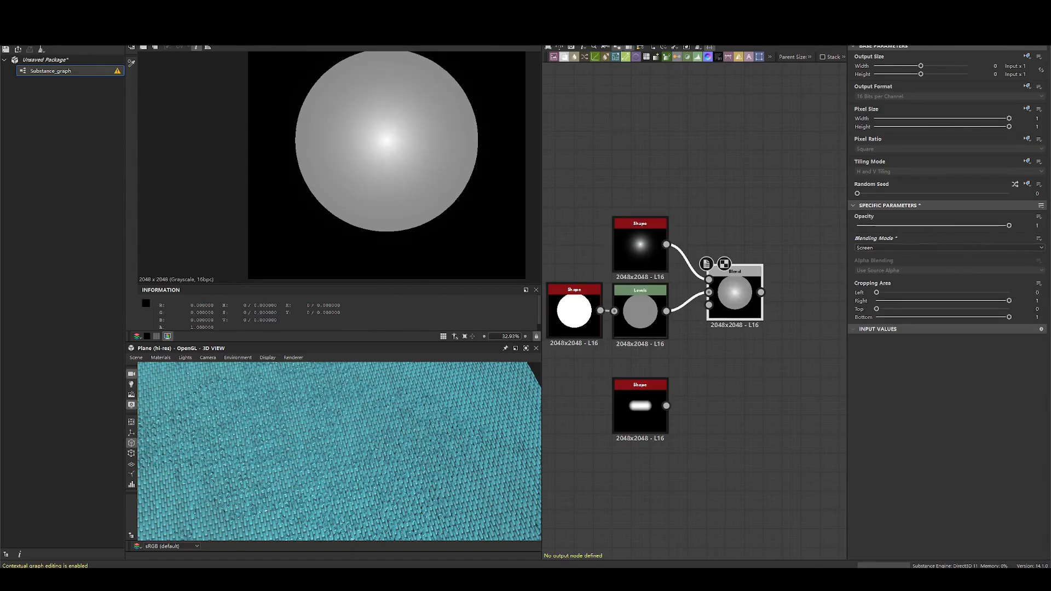
# - Find the Soft Light section on the documentation page and set the Blend node's blending mode to Soft Light
pyautogui.hotkey('alt', 'Tab')
pyautogui.scroll(-8, 459, 195)
pyautogui.hotkey('alt', 'Tab')
pyautogui.click(898, 249)
pyautogui.click(868, 310)
# - Read the documentation's Soft Light description of how the foreground color's brightness affects the result
pyautogui.hotkey('alt', 'Tab')
pyautogui.scroll(3, 563, 277)
pyautogui.moveTo(374, 293); pyautogui.dragTo(673, 336)
pyautogui.click(663, 336)
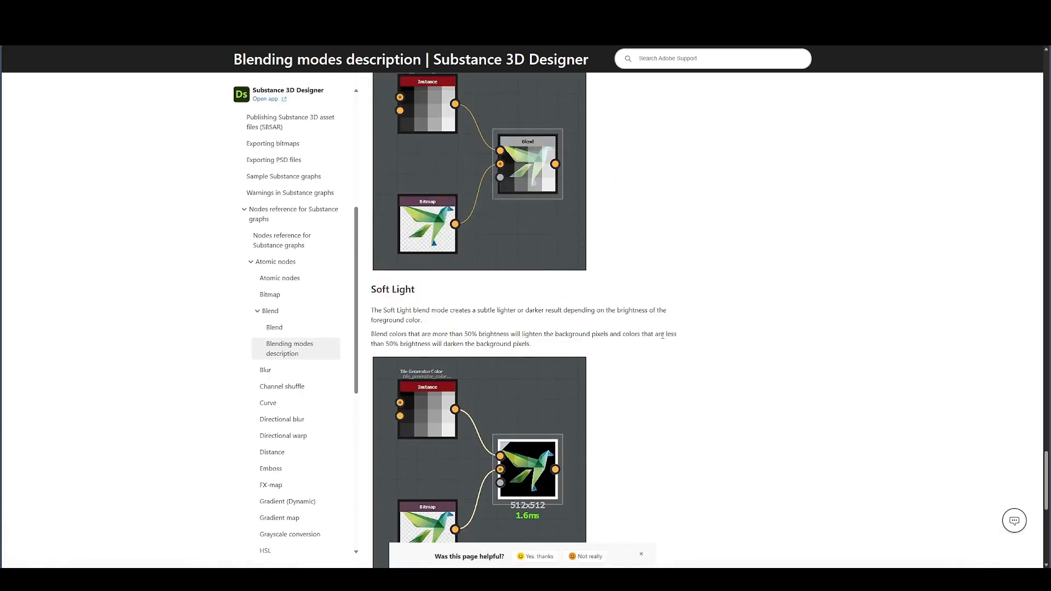
# - Examine the Soft Light rule for blend colors above and below 50% brightness phrase by phrase
pyautogui.moveTo(375, 334); pyautogui.dragTo(504, 334)
pyautogui.click(373, 334)
pyautogui.moveTo(403, 334); pyautogui.dragTo(573, 335)
pyautogui.click(573, 334)
pyautogui.click(555, 333)
pyautogui.moveTo(394, 334); pyautogui.dragTo(655, 333)
pyautogui.click(655, 332)
pyautogui.moveTo(575, 334)
pyautogui.mouseDown()
pyautogui.moveTo(411, 334)
pyautogui.moveTo(583, 332)
pyautogui.mouseUp()
pyautogui.click(390, 339)
pyautogui.click(583, 333)
pyautogui.doubleClick(510, 334)
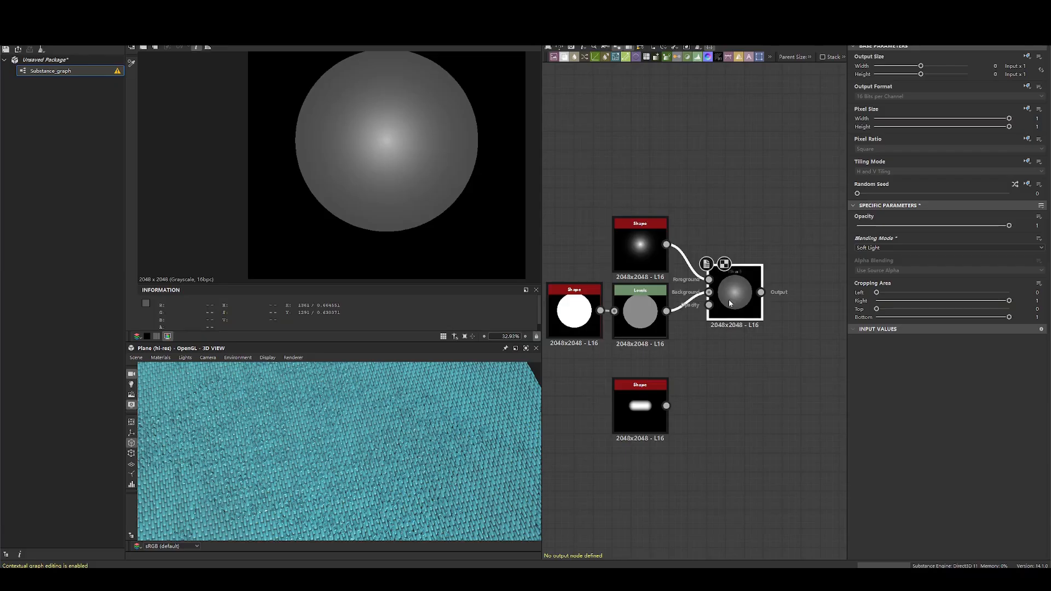
# - Compare the thorn Shape and Levels circle with the Soft Light result, including the effect of varying the Blend node's opacity
pyautogui.click(633, 251)
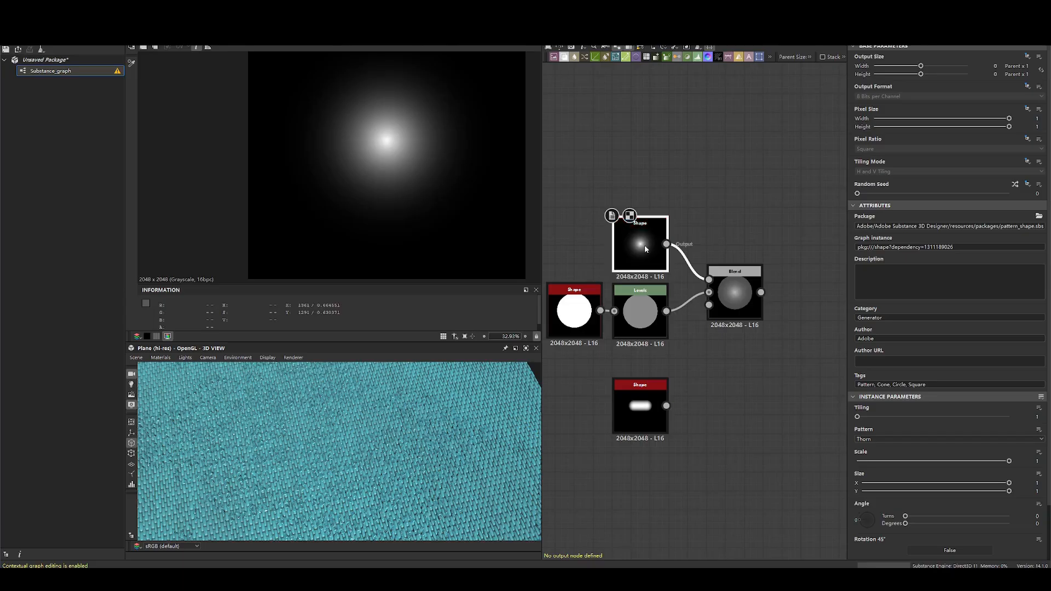
pyautogui.scroll(5, 395, 135)
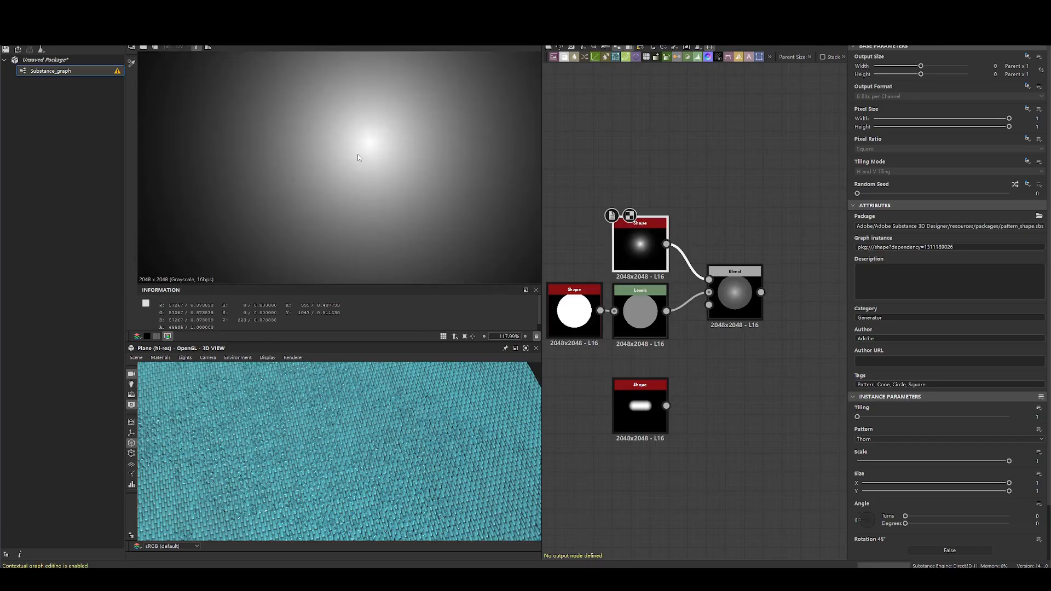
pyautogui.doubleClick(735, 295)
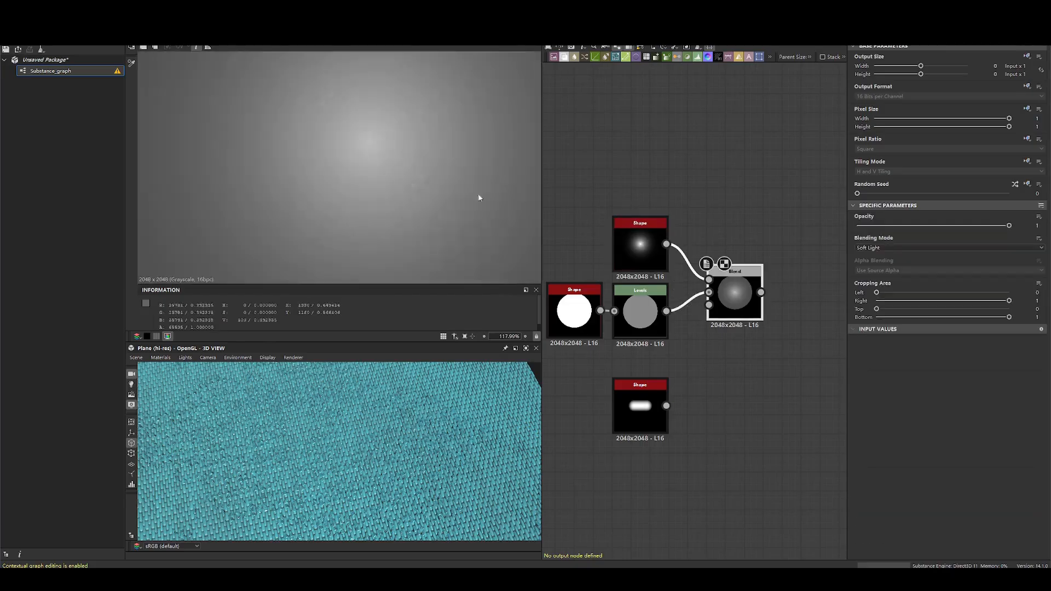
pyautogui.scroll(-5, 368, 152)
pyautogui.doubleClick(640, 310)
pyautogui.doubleClick(654, 264)
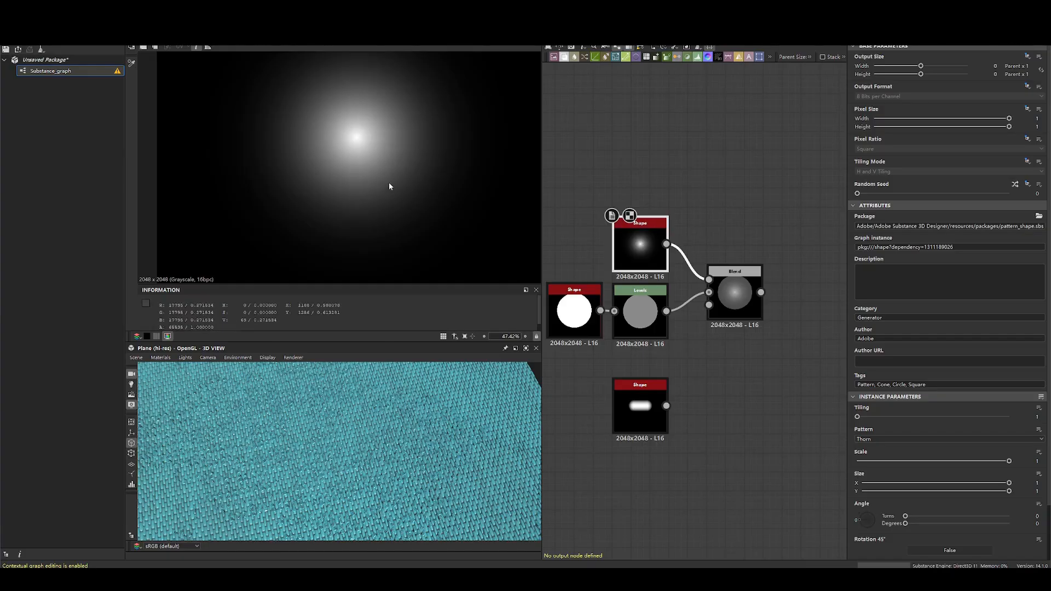
pyautogui.doubleClick(735, 296)
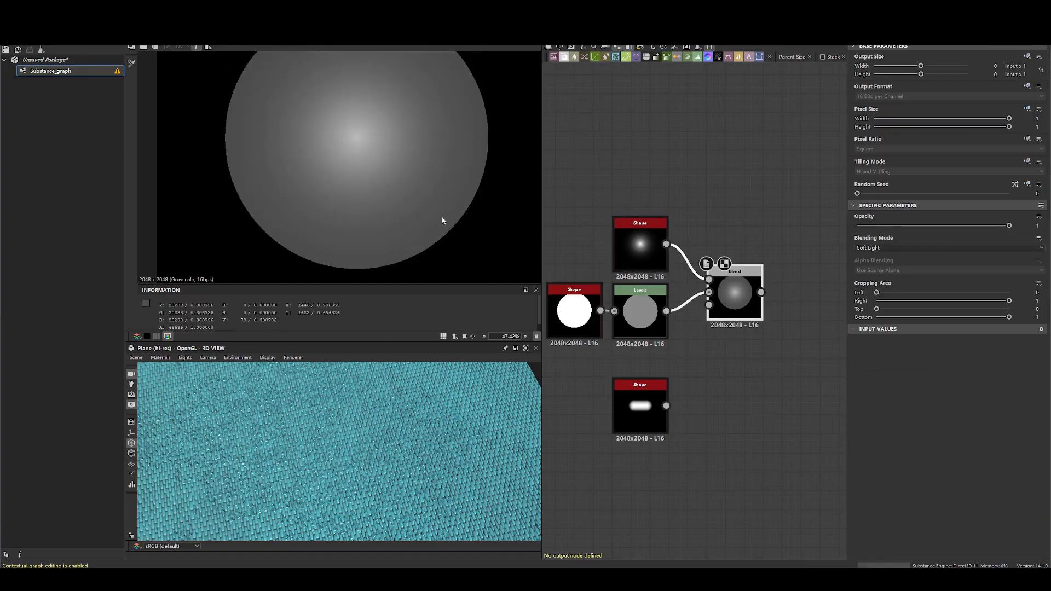
pyautogui.moveTo(1009, 226); pyautogui.dragTo(981, 226)
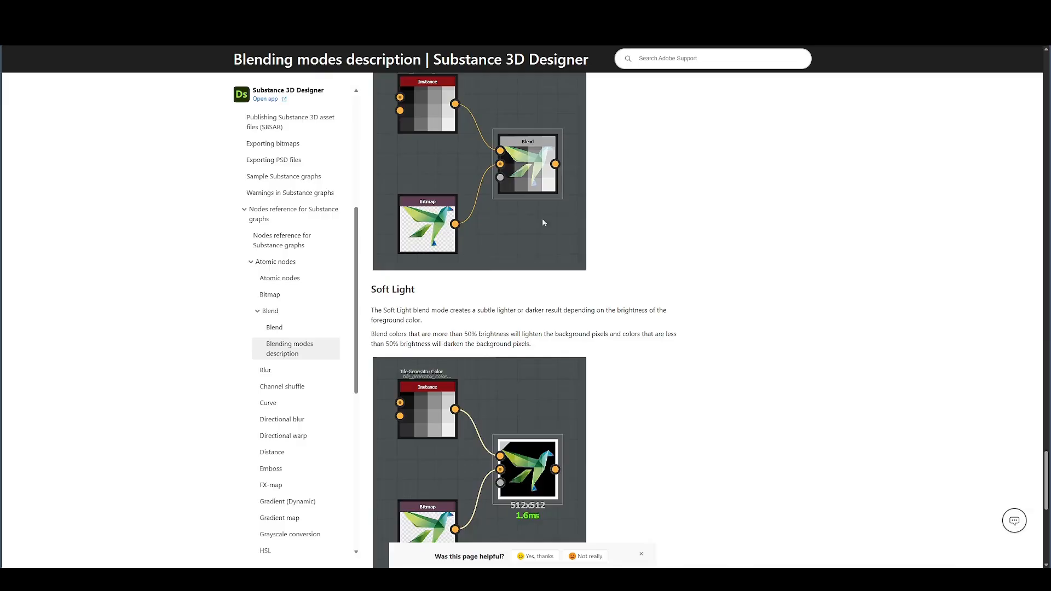
# - Review the documentation's blending mode sections from Soft Light back to Multiply and forward to Divide and Overlay
pyautogui.scroll(-10, 542, 218)
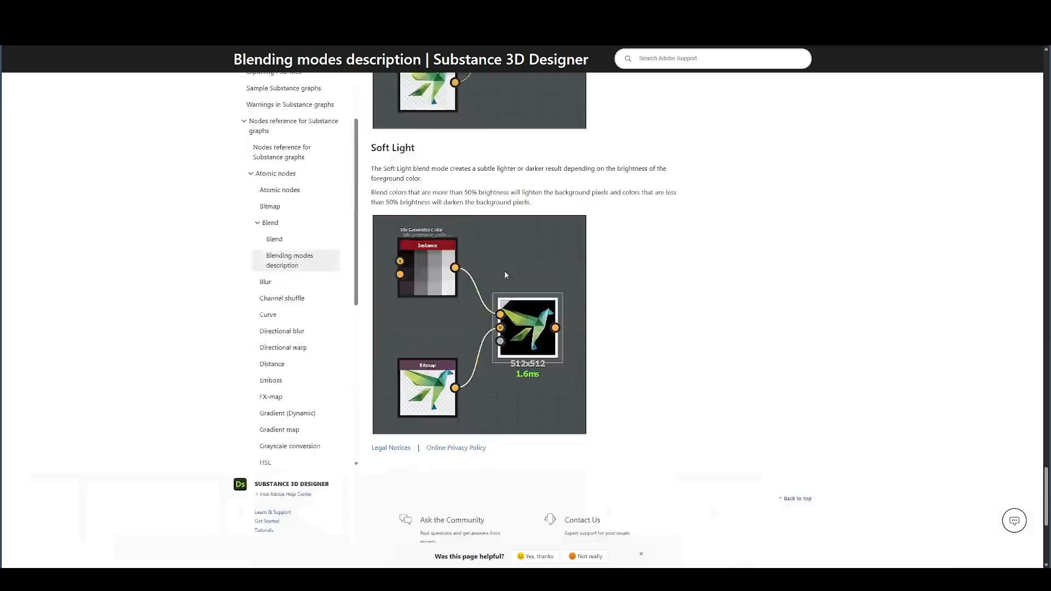
pyautogui.scroll(10, 599, 280)
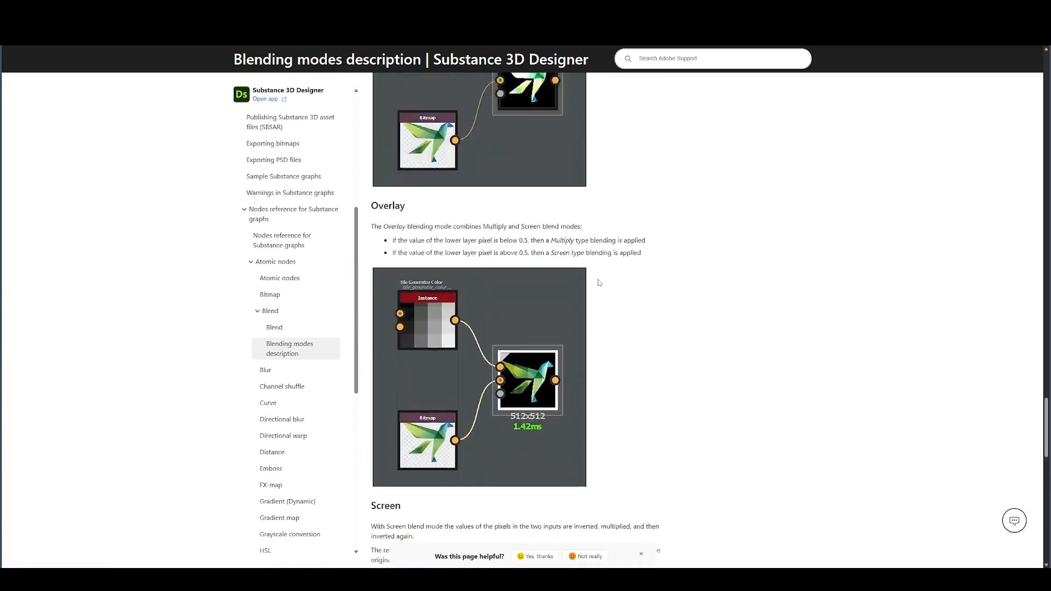
pyautogui.scroll(8, 598, 279)
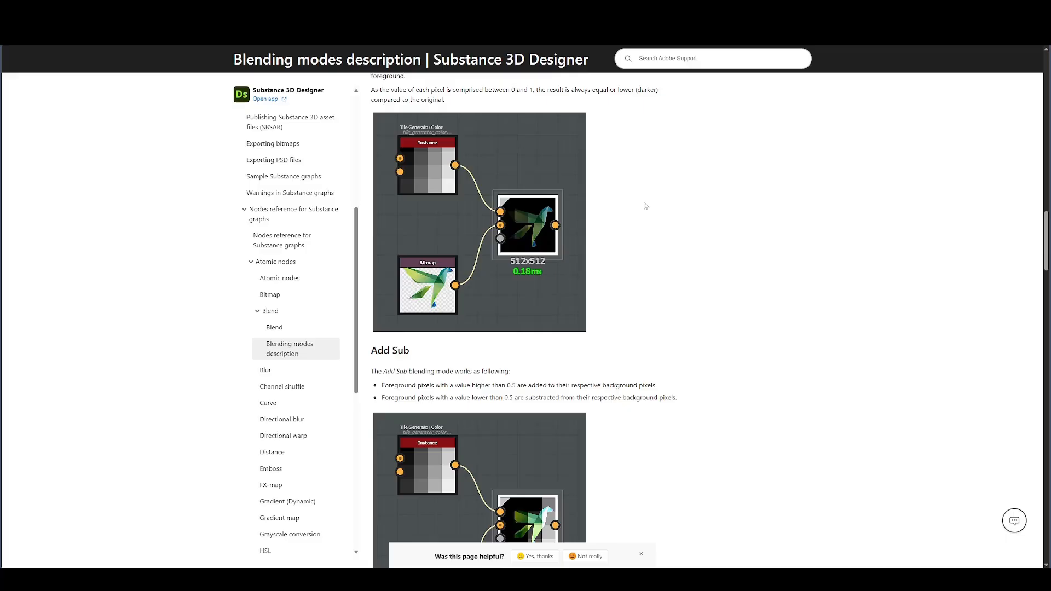
pyautogui.scroll(5, 534, 246)
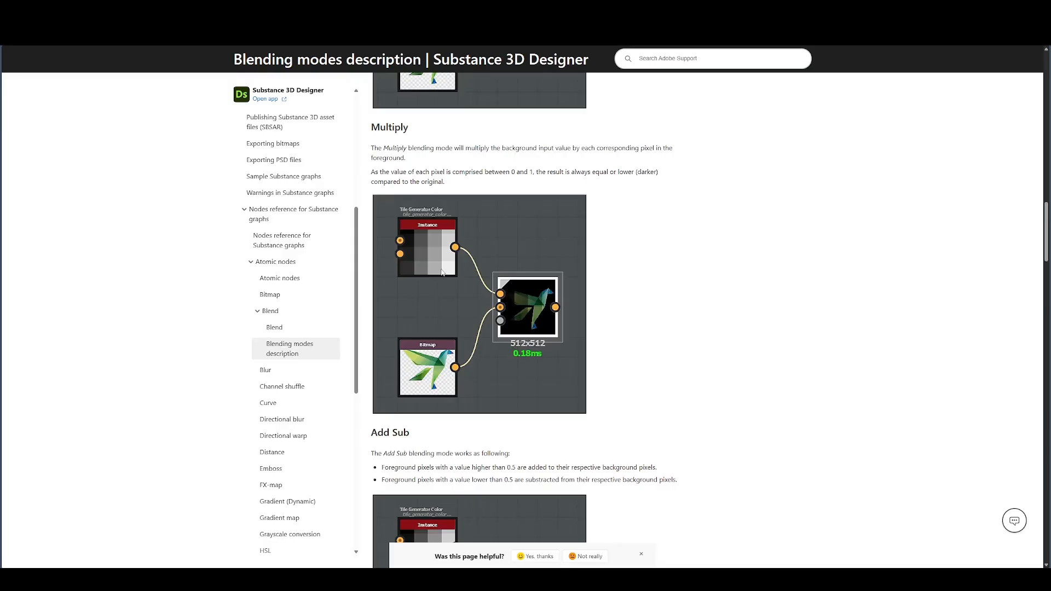
pyautogui.scroll(-15, 442, 272)
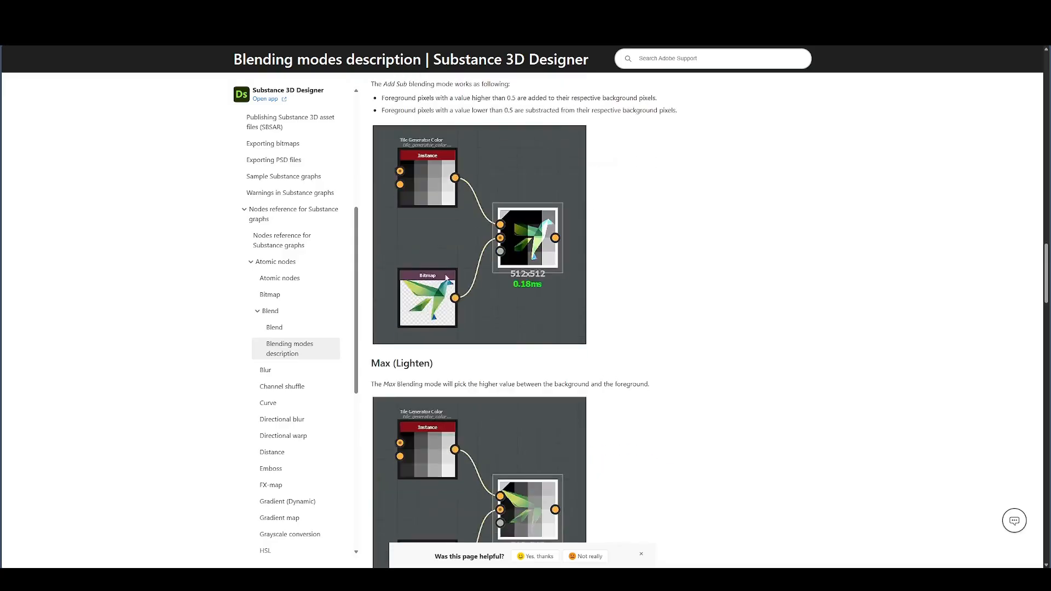
pyautogui.scroll(-12, 443, 294)
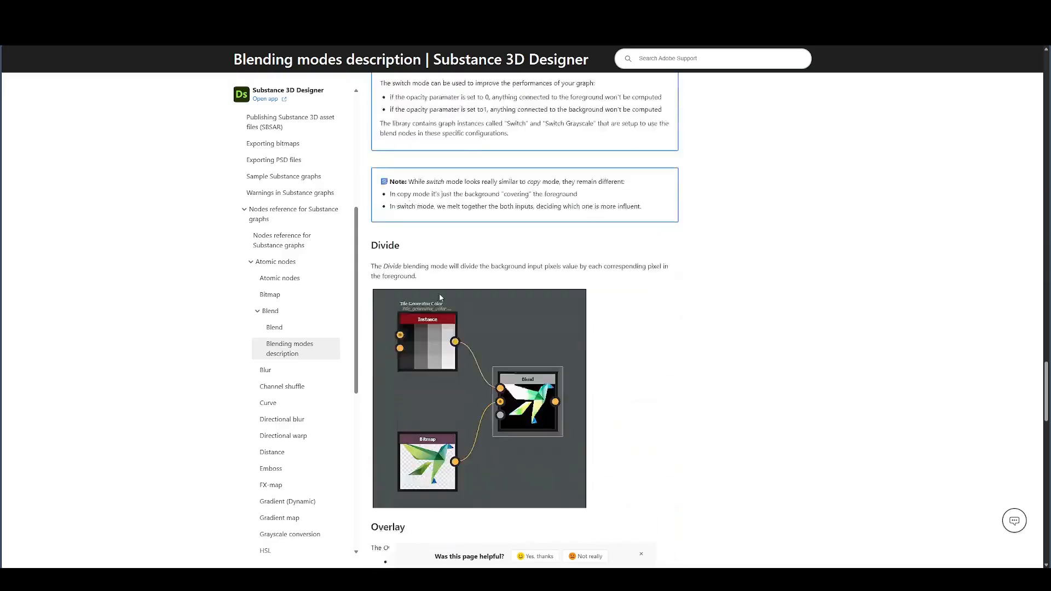
# - Capture the documentation's Overlay heading and its two rules with the screenshot tool and pin the capture on screen
pyautogui.moveTo(379, 300); pyautogui.dragTo(406, 300)
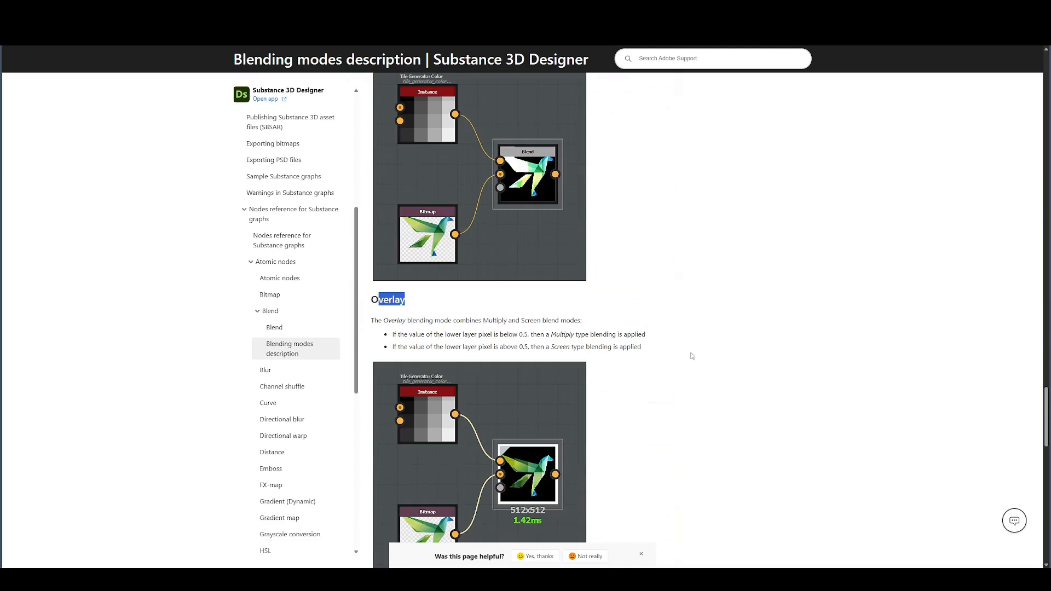
pyautogui.click(414, 324)
pyautogui.press('F1')
pyautogui.moveTo(360, 290); pyautogui.dragTo(714, 176)
pyautogui.press('F3')
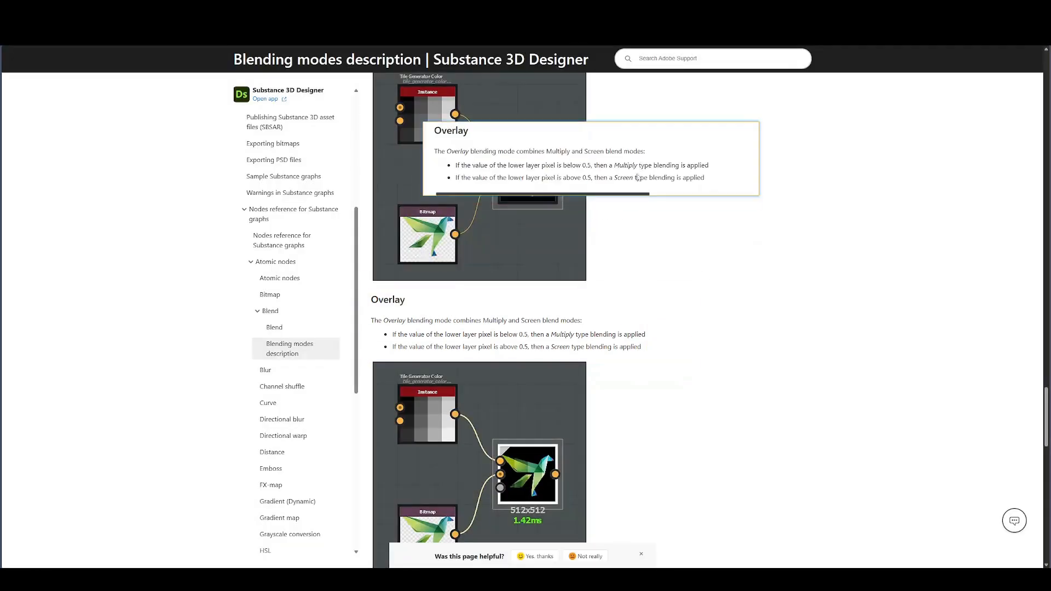
# - Capture the documentation's Soft Light heading and description with the screenshot tool and pin the capture beside the Overlay one
pyautogui.scroll(-4, 643, 384)
pyautogui.scroll(-4, 642, 384)
pyautogui.scroll(4, 613, 383)
pyautogui.scroll(-4, 586, 383)
pyautogui.press('F1')
pyautogui.moveTo(357, 442); pyautogui.dragTo(692, 525)
pyautogui.press('F3')
pyautogui.moveTo(578, 491); pyautogui.dragTo(852, 230)
# - Capture the documentation's Add Sub heading and its two rules, pin the capture and place it over the node graph workspace
pyautogui.scroll(5, 465, 372)
pyautogui.scroll(20, 465, 378)
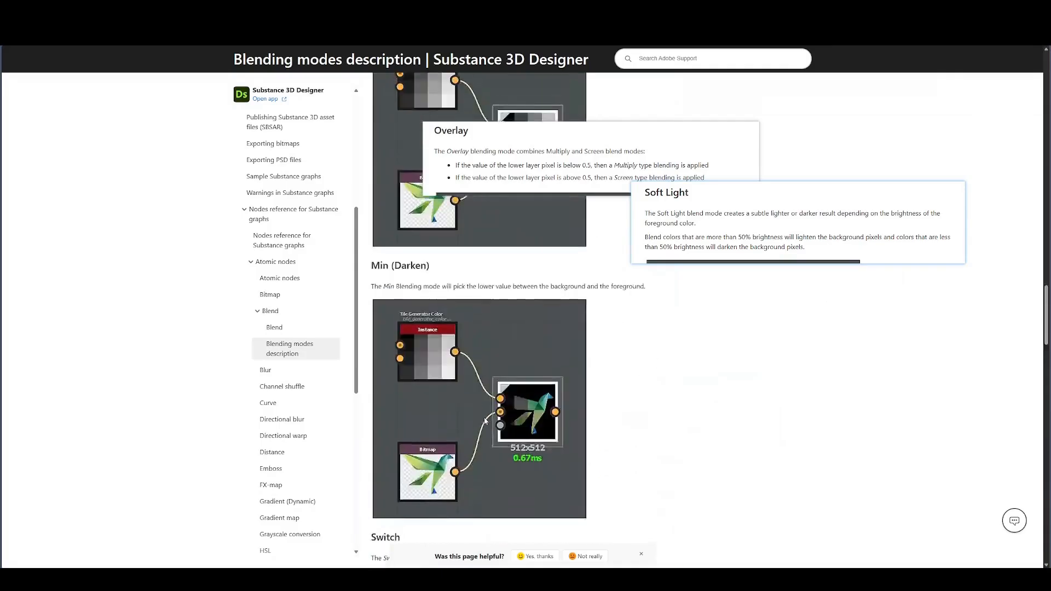
pyautogui.scroll(-2, 484, 417)
pyautogui.press('F1')
pyautogui.moveTo(355, 382); pyautogui.dragTo(713, 454)
pyautogui.press('F3')
pyautogui.moveTo(377, 438); pyautogui.dragTo(599, 363)
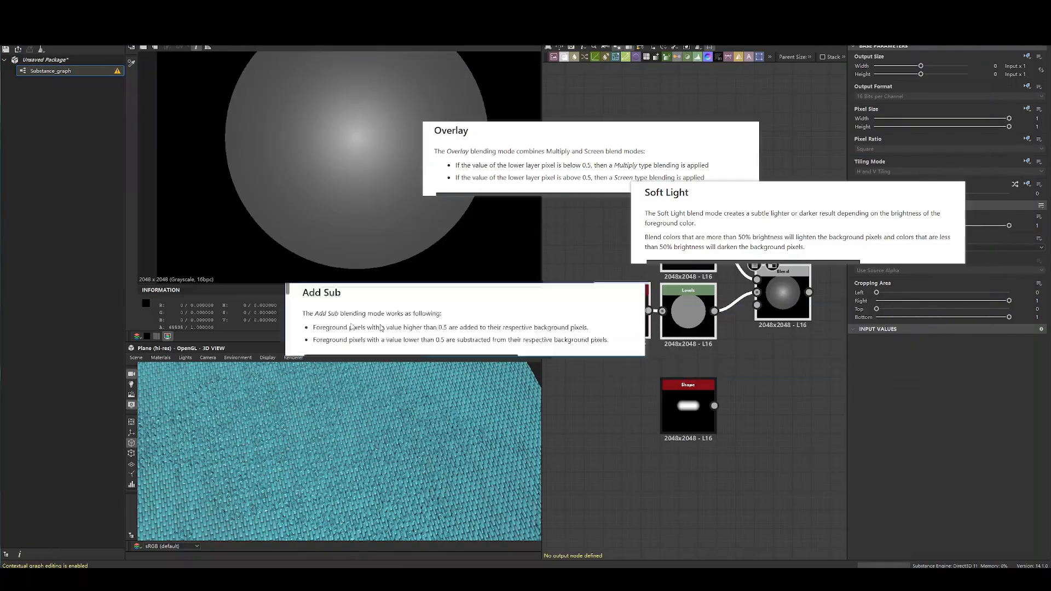
# - Switch the Blend node to Add Sub and compare its result with the thorn Shape against the pinned 0.5 rules
pyautogui.click(917, 248)
pyautogui.click(887, 272)
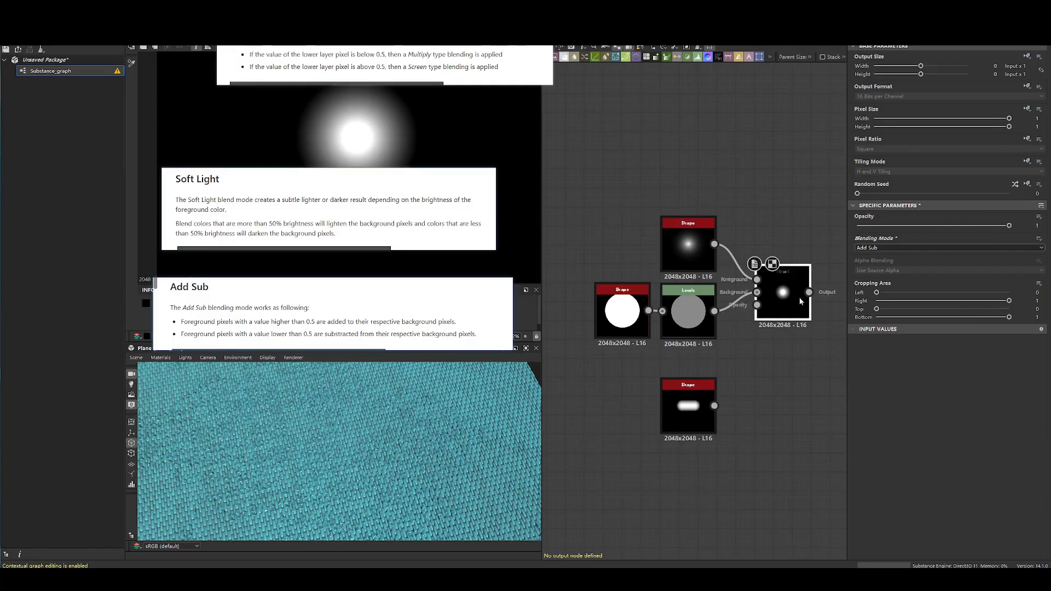
pyautogui.click(682, 233)
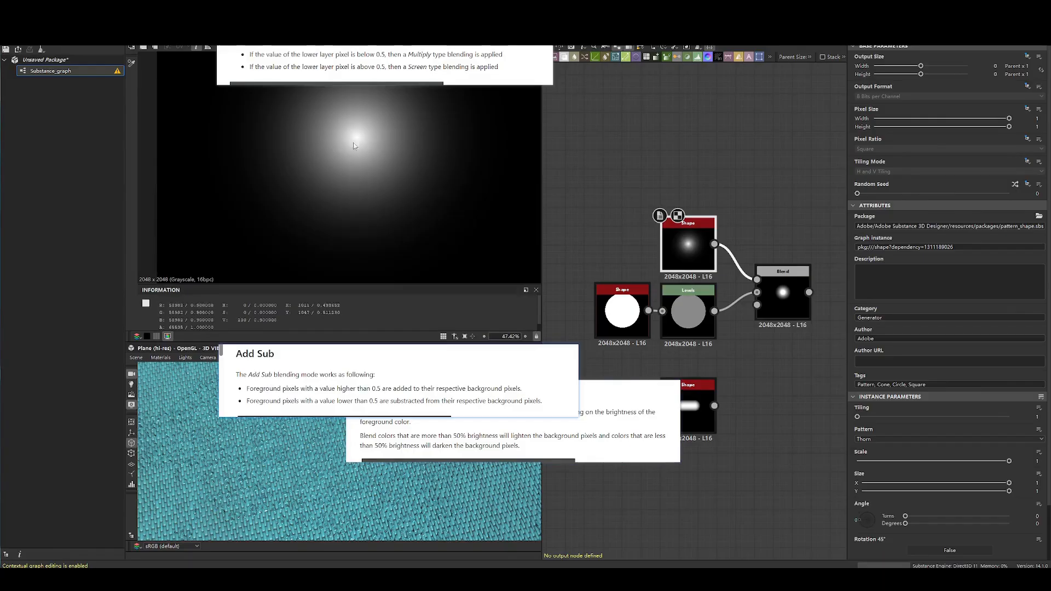
pyautogui.click(664, 314)
pyautogui.click(687, 249)
pyautogui.moveTo(484, 383); pyautogui.dragTo(471, 237)
pyautogui.moveTo(496, 412); pyautogui.dragTo(469, 364)
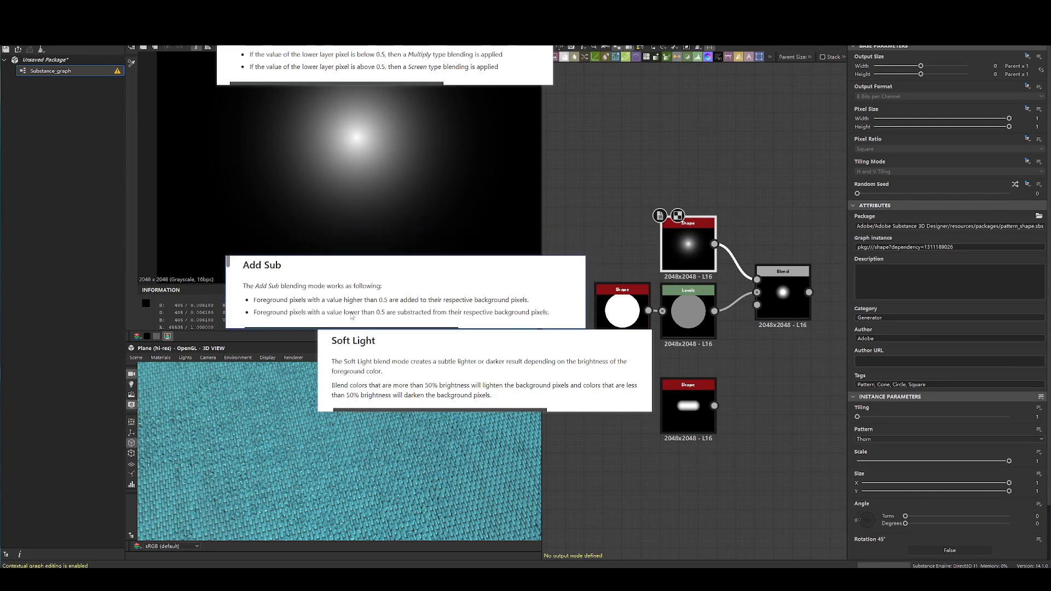
pyautogui.doubleClick(783, 295)
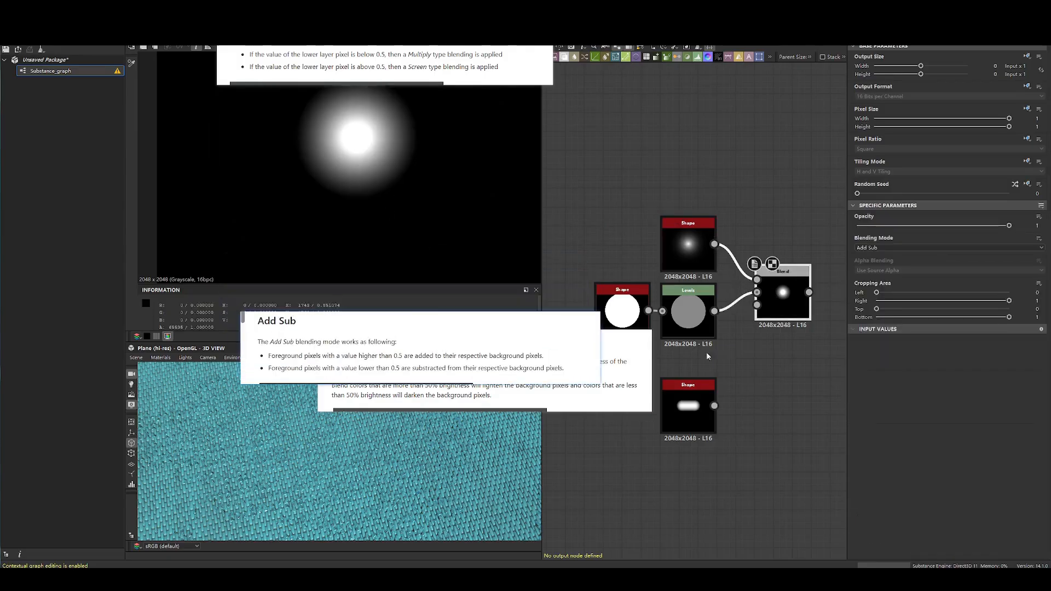
pyautogui.doubleClick(688, 246)
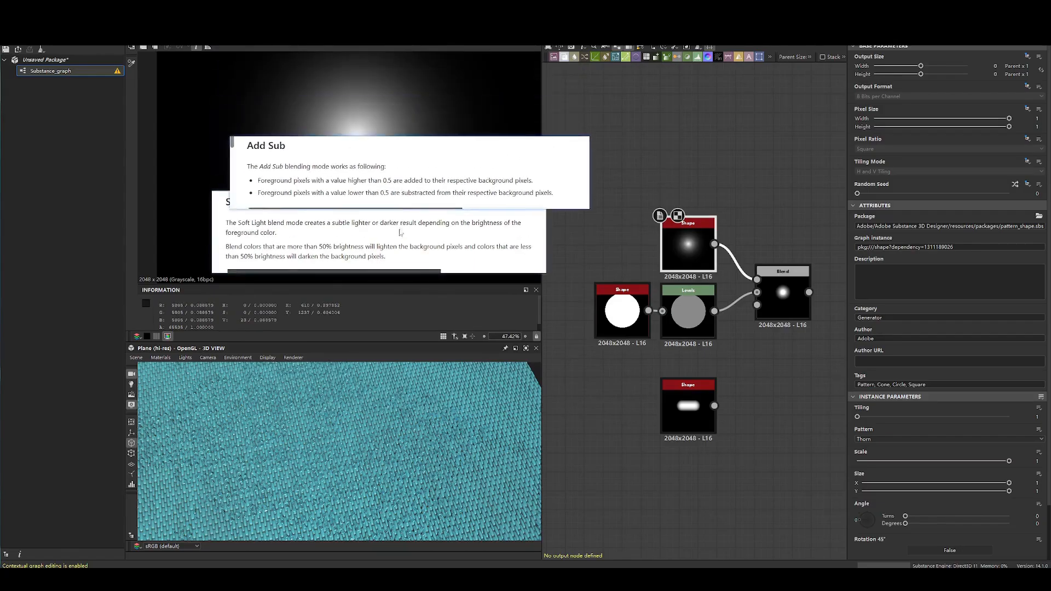
# - Set the Blend node's blending mode to Soft Light
pyautogui.click(802, 304)
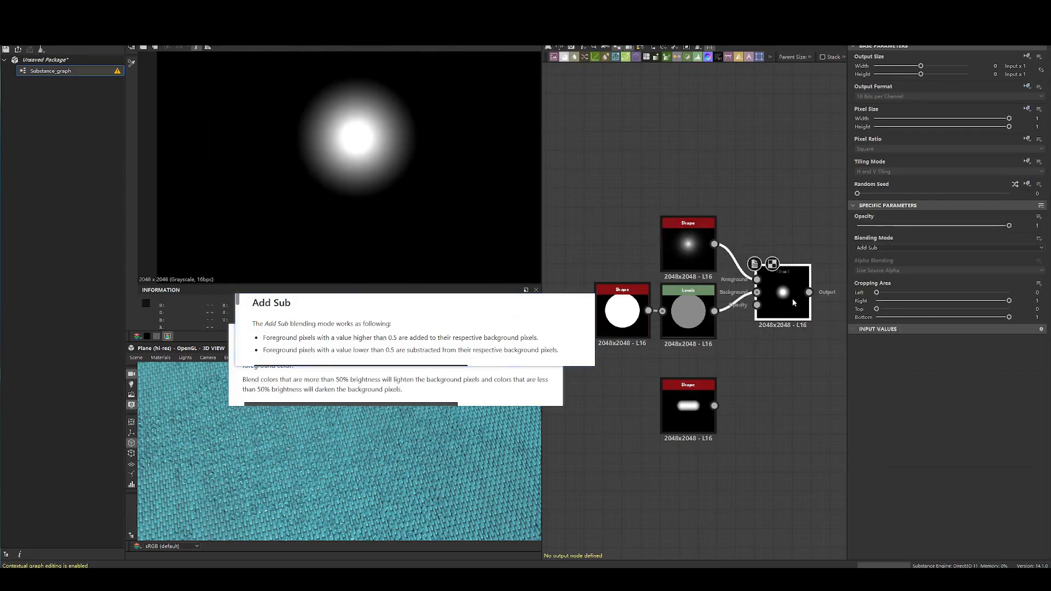
pyautogui.click(876, 247)
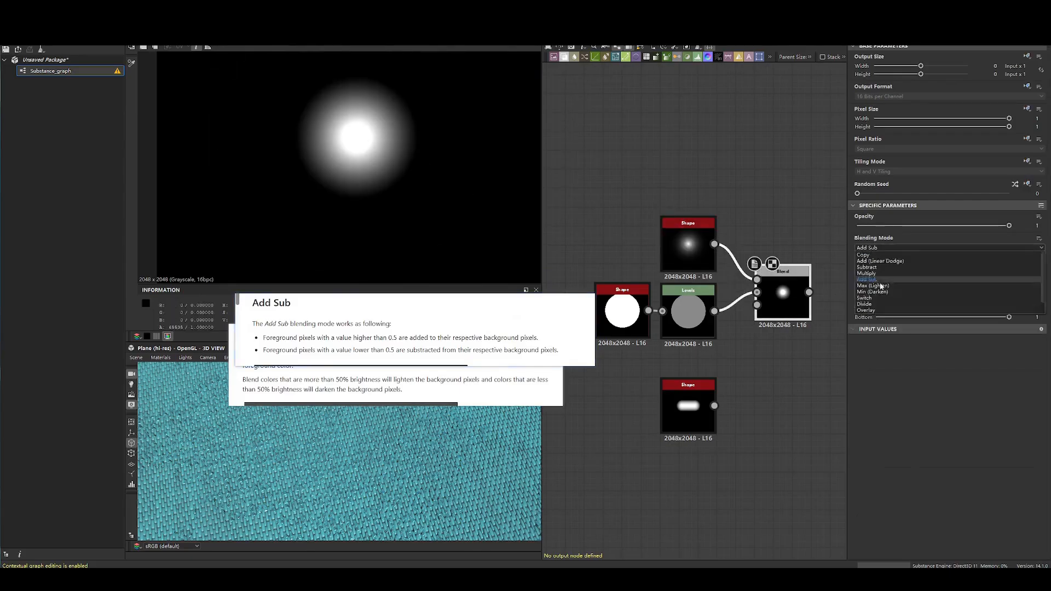
pyautogui.click(876, 317)
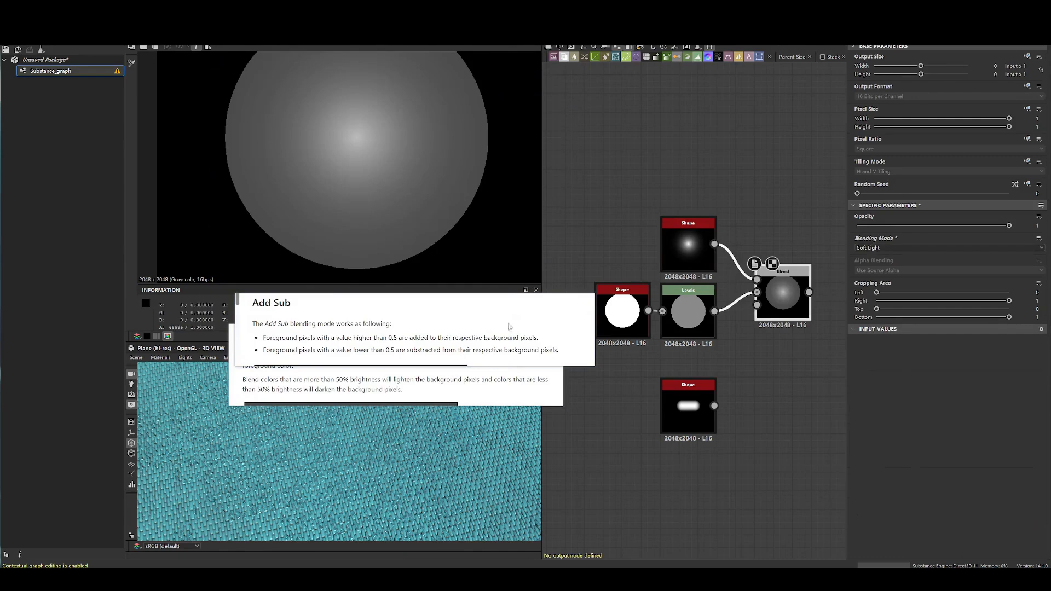